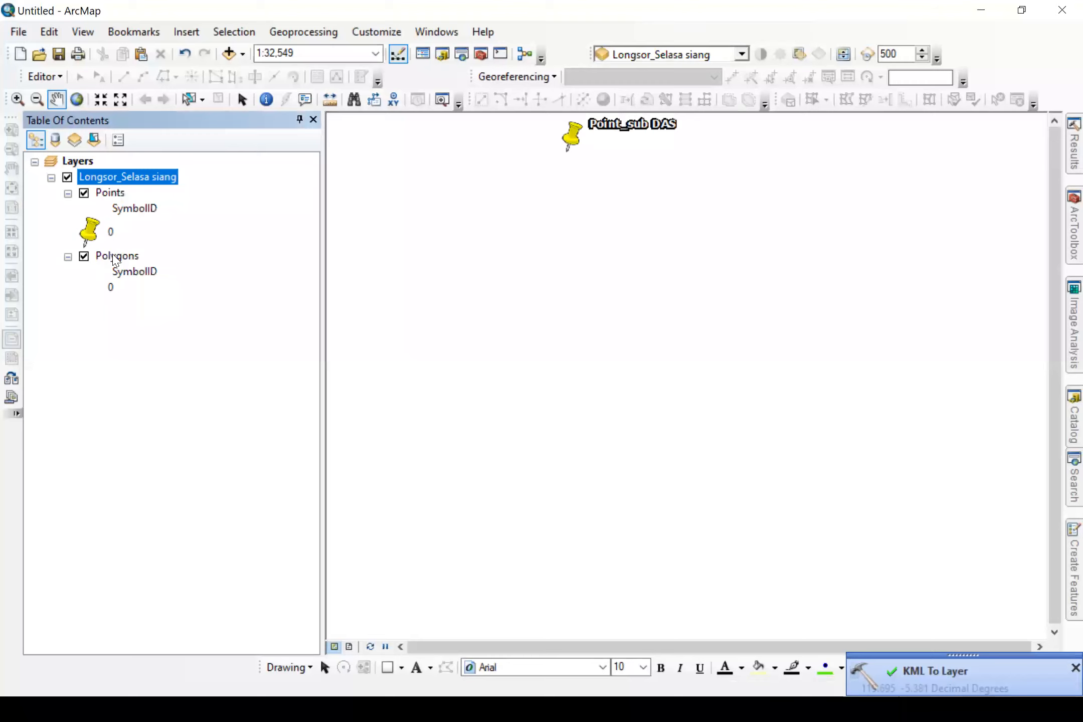
Step: Export the Polygons layer to the 03 Mikro Data folder as shapefile Longsor_selasaSiang and add it to the map
{"action": "left_click", "coordinate": [115, 257]}
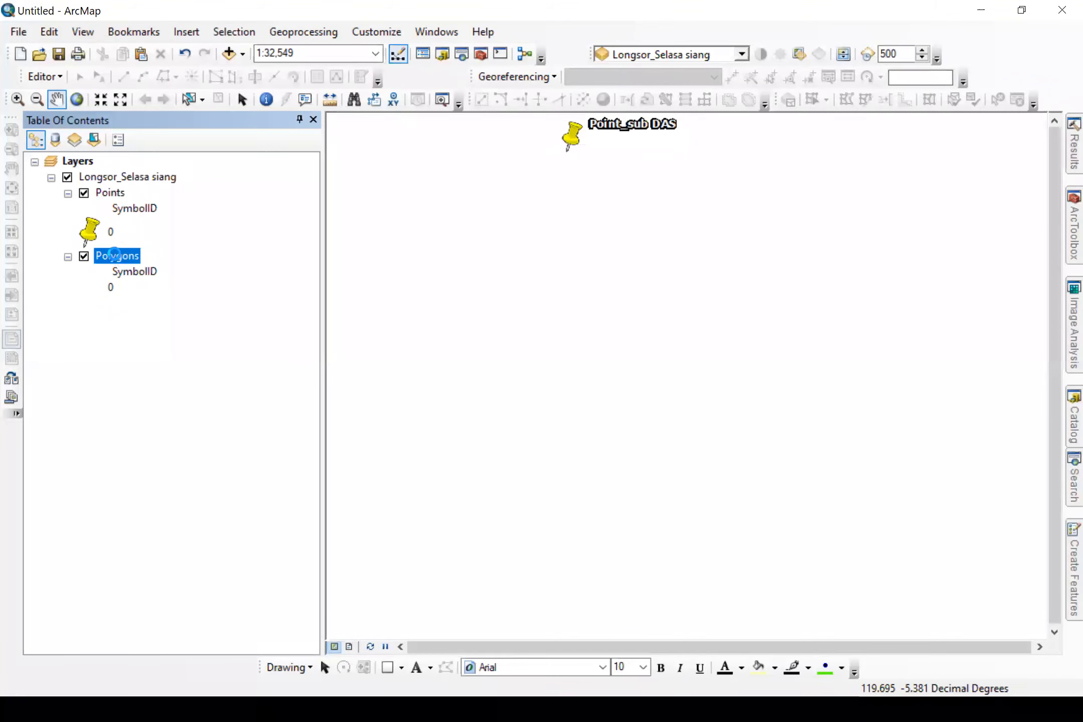
{"action": "right_click", "coordinate": [115, 257]}
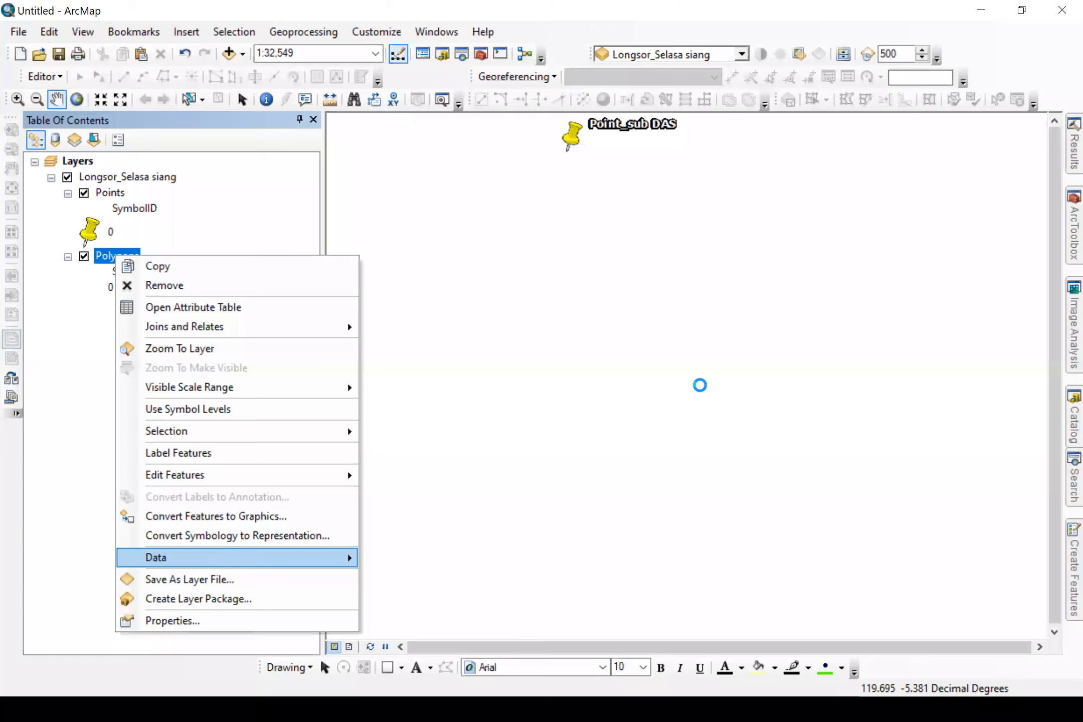
{"action": "left_click", "coordinate": [490, 244]}
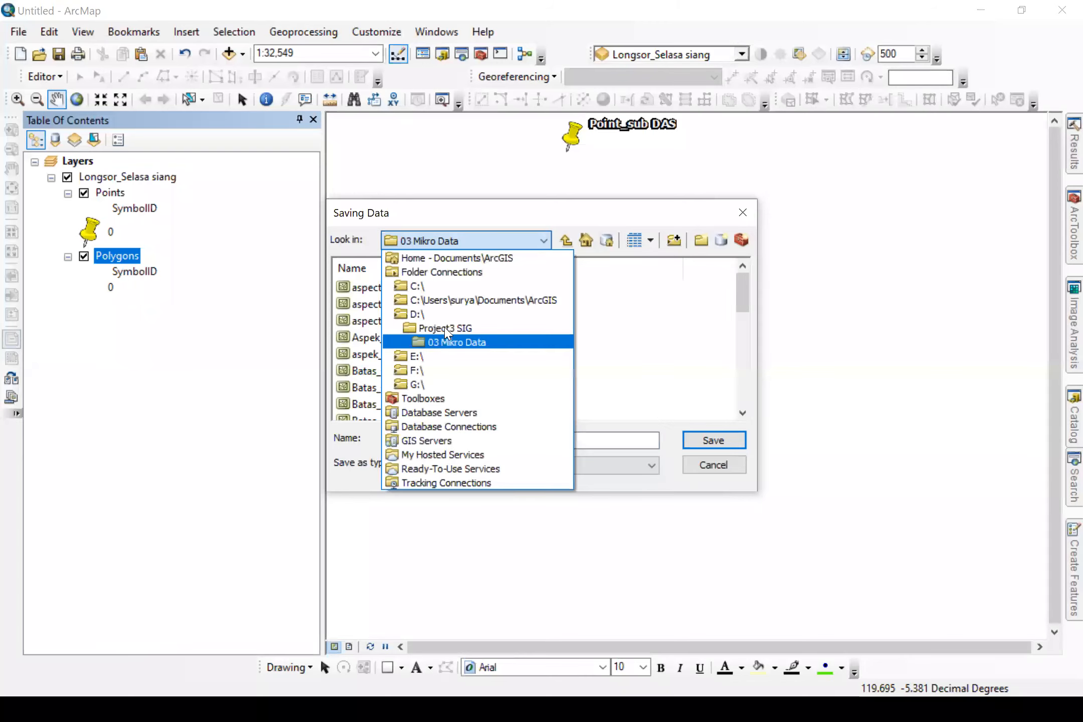
{"action": "left_click", "coordinate": [446, 328]}
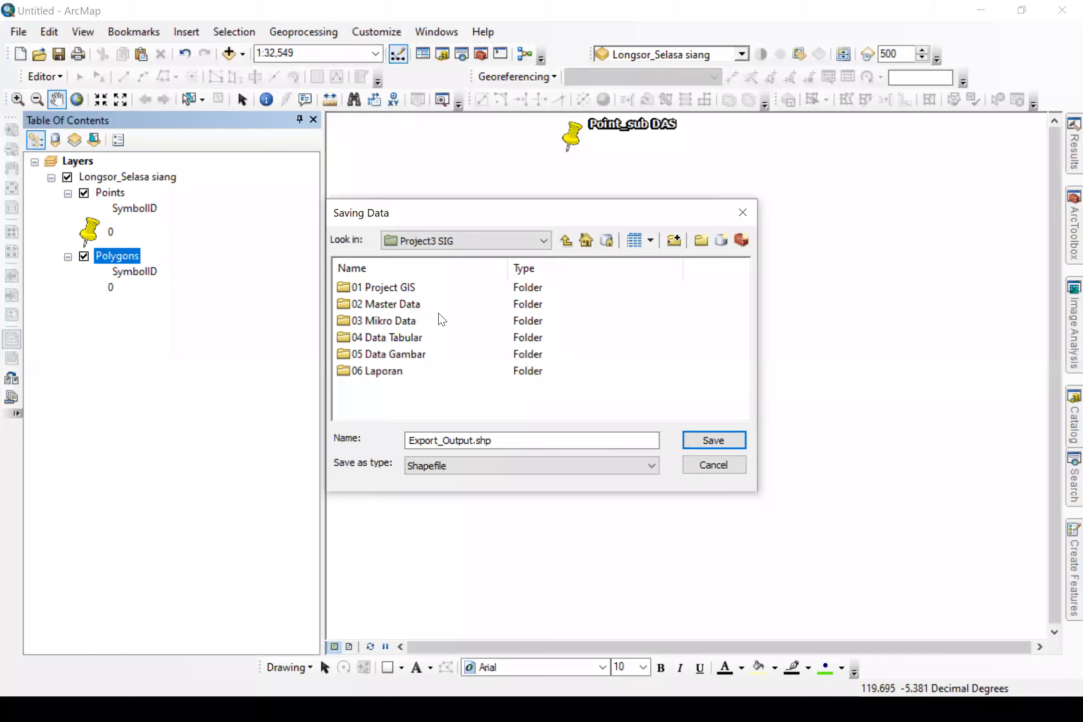
{"action": "left_click", "coordinate": [389, 338]}
{"action": "double_click", "coordinate": [403, 321]}
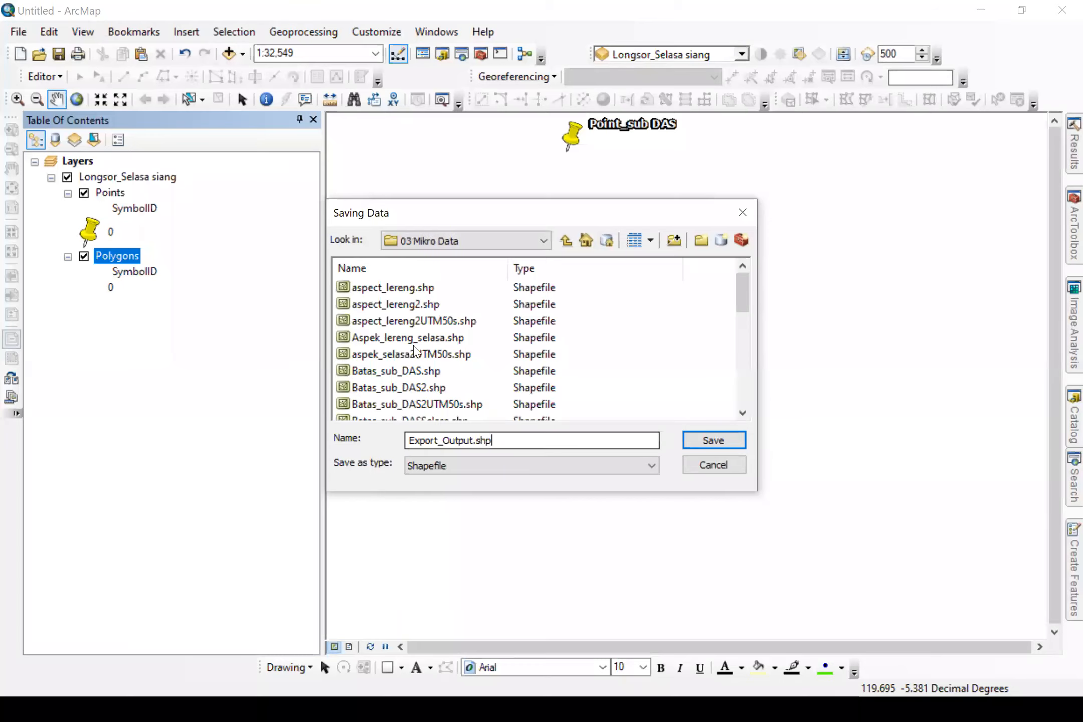
{"action": "key", "text": "ctrl+a"}
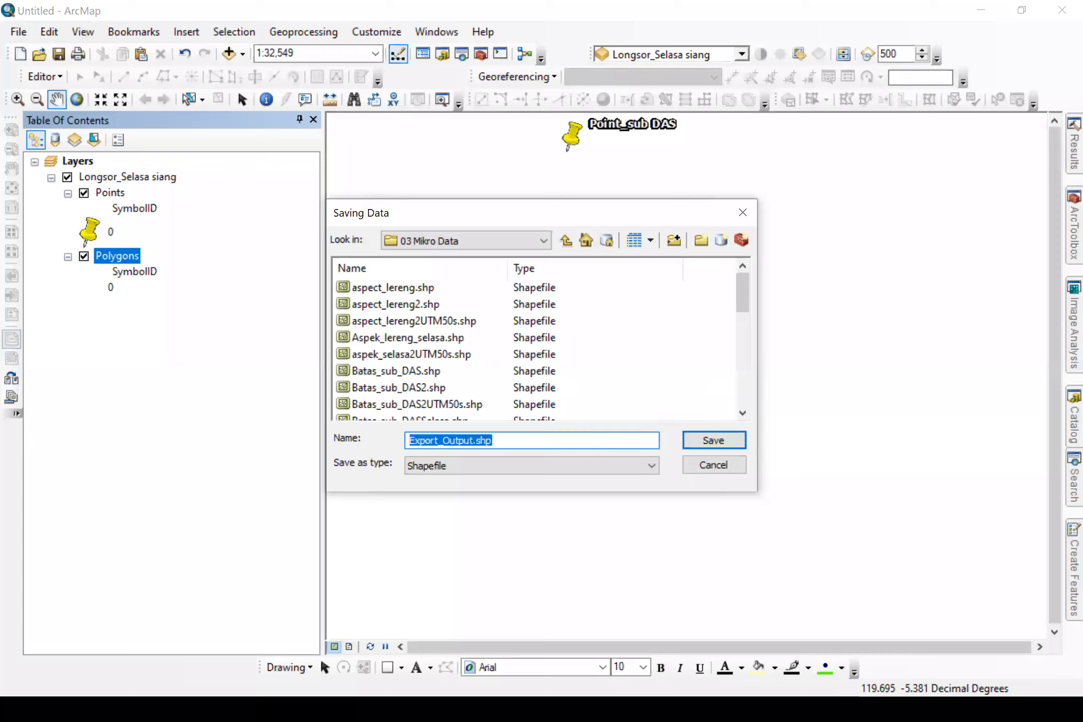
{"action": "type", "text": "Longsor_"}
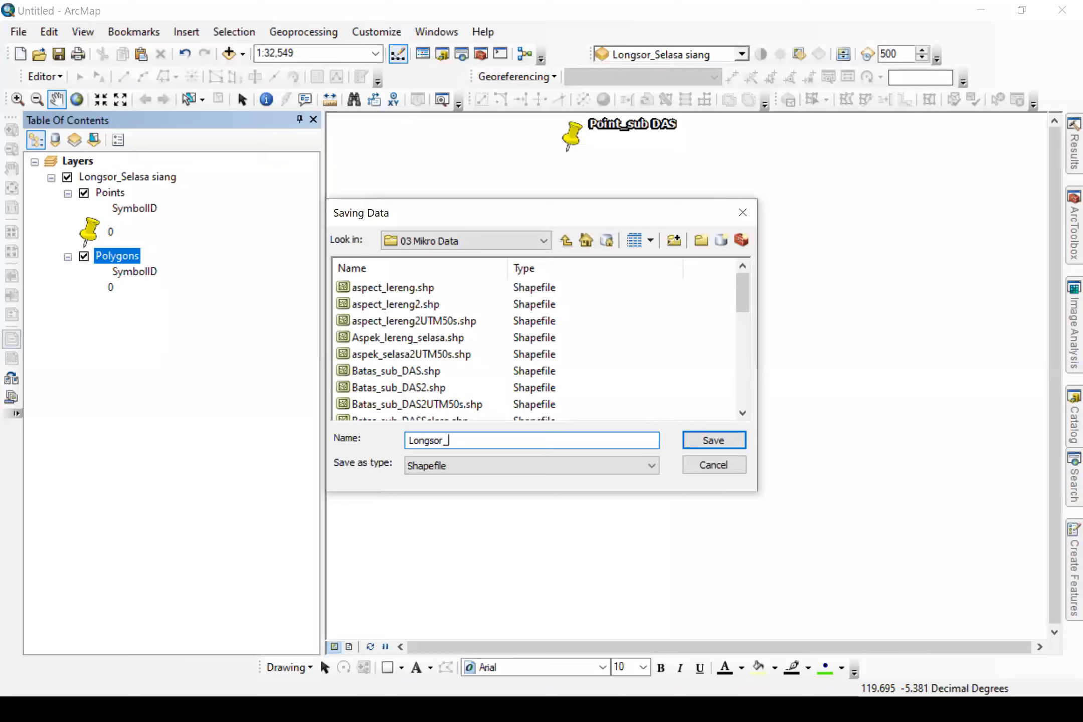
{"action": "type", "text": "selasaSiang"}
{"action": "key", "text": "Return"}
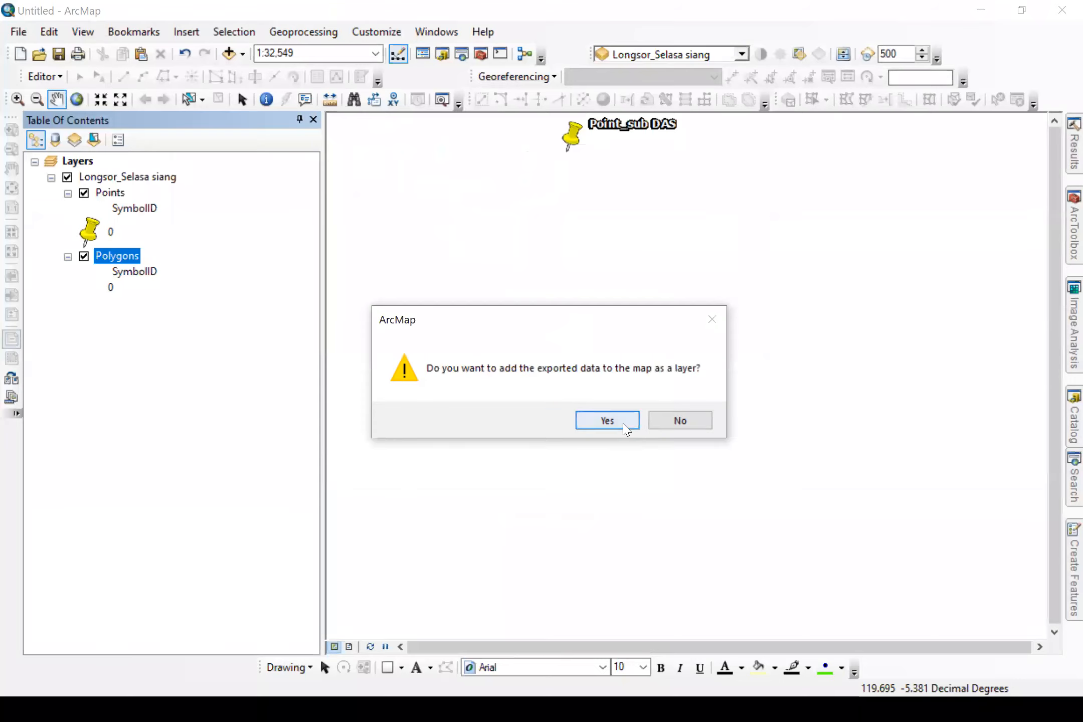
{"action": "left_click", "coordinate": [621, 423]}
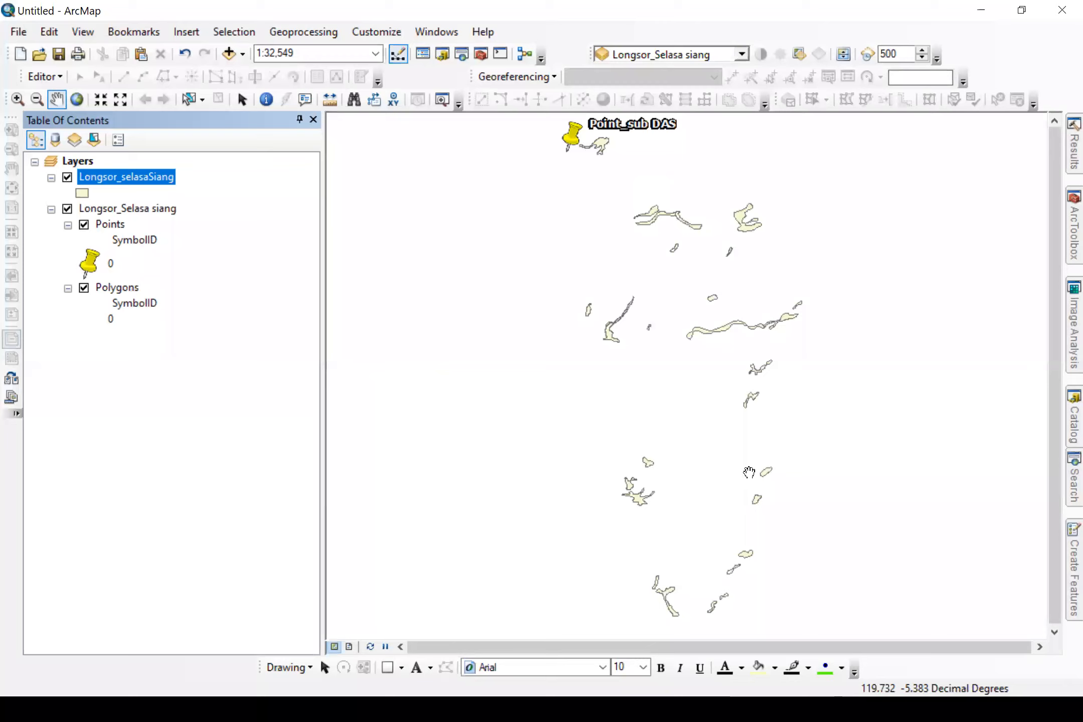
Step: Examine the attribute table of the Longsor_selasaSiang layer
{"action": "right_click", "coordinate": [168, 173]}
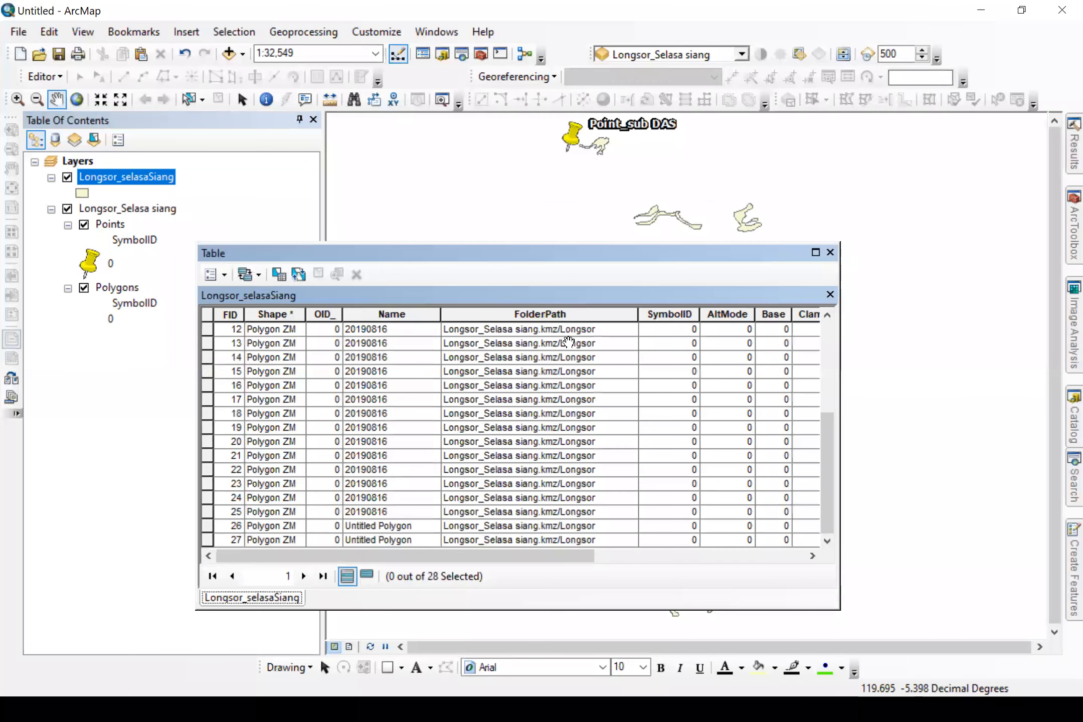
{"action": "right_click", "coordinate": [112, 224]}
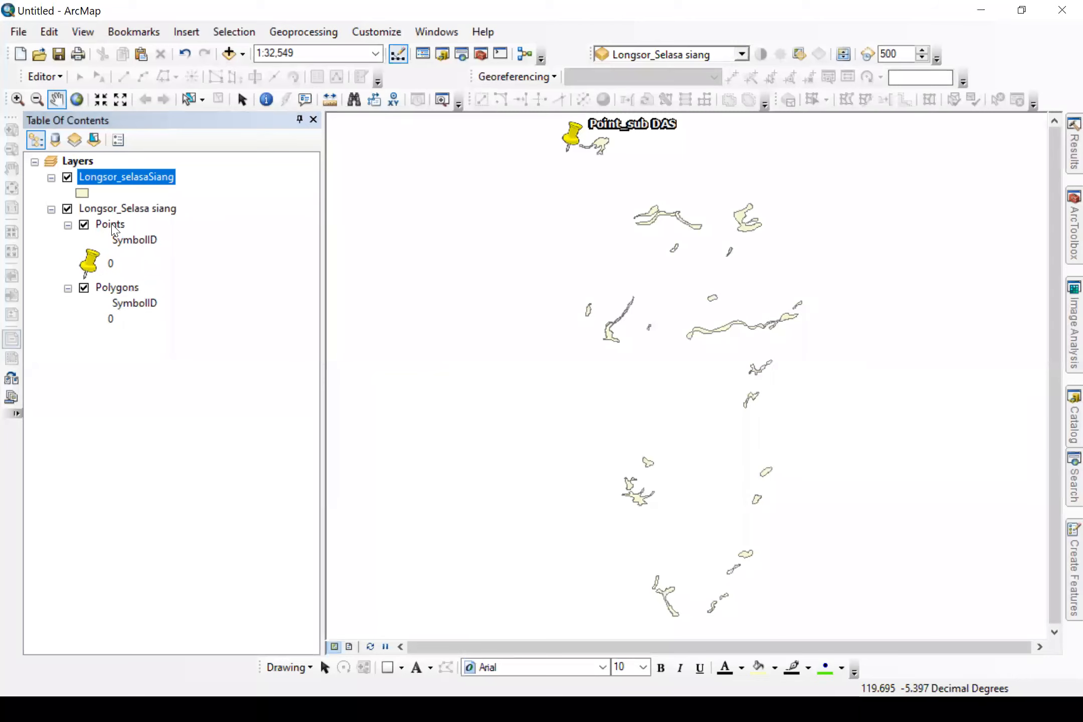
Step: Export the Points layer to the 03 Mikro Data folder as point_sub_DAS3.shp and add it to the map
{"action": "left_click", "coordinate": [112, 225]}
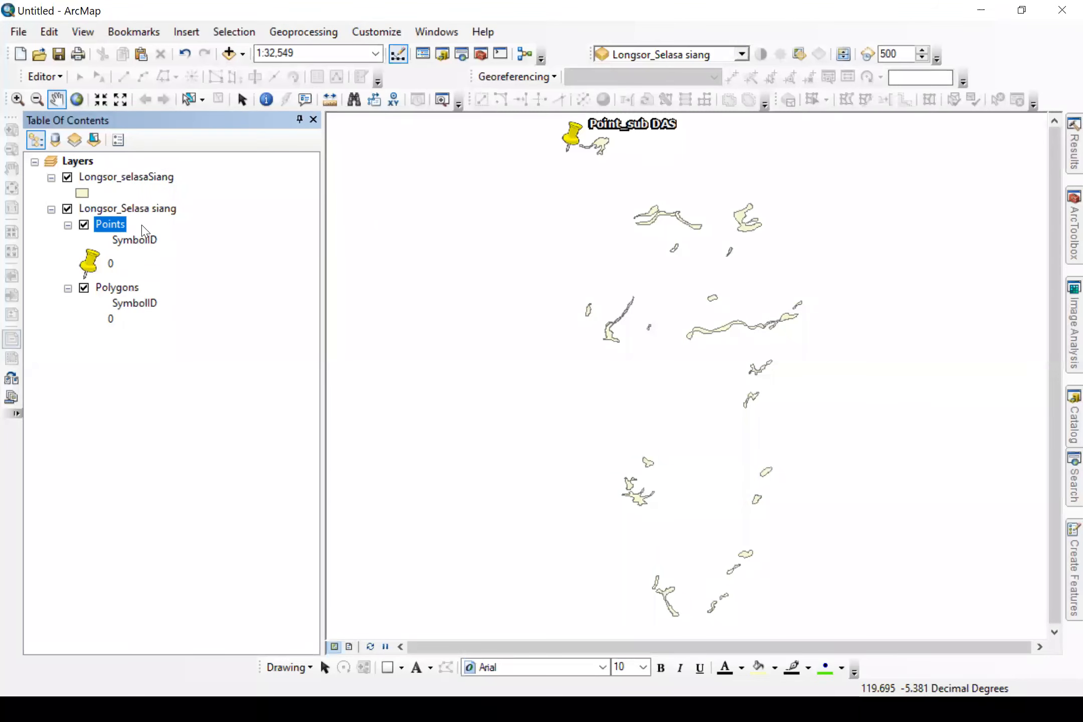
{"action": "right_click", "coordinate": [112, 226]}
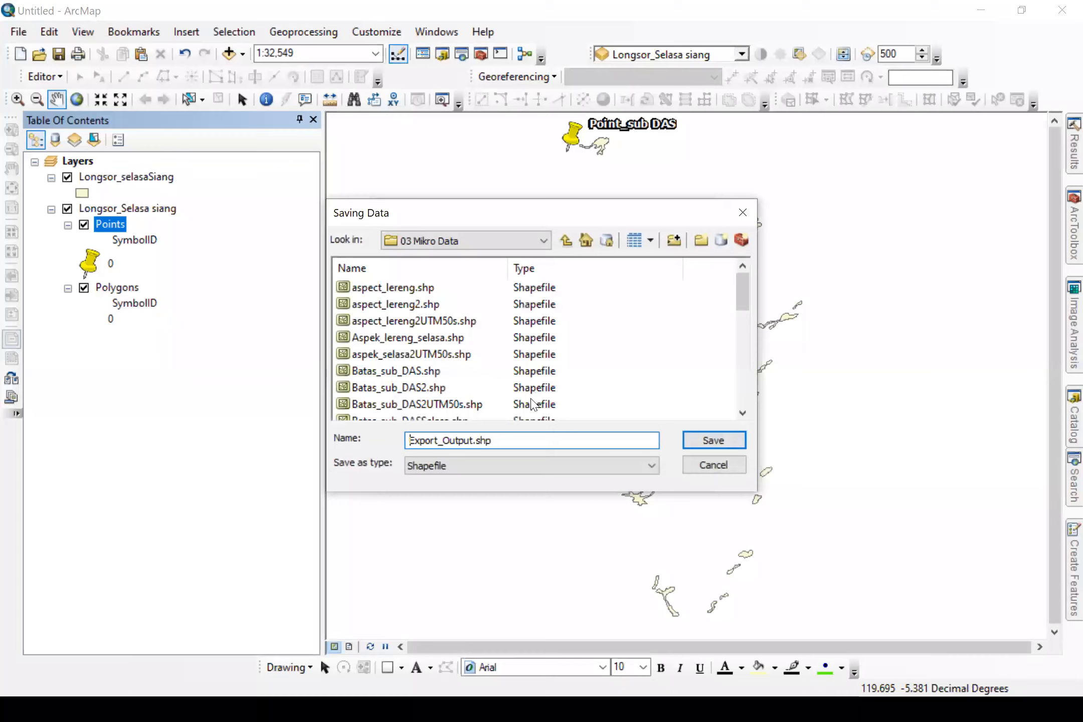
{"action": "scroll", "coordinate": [533, 404], "scroll_direction": "down", "scroll_amount": 8}
{"action": "left_click", "coordinate": [406, 320]}
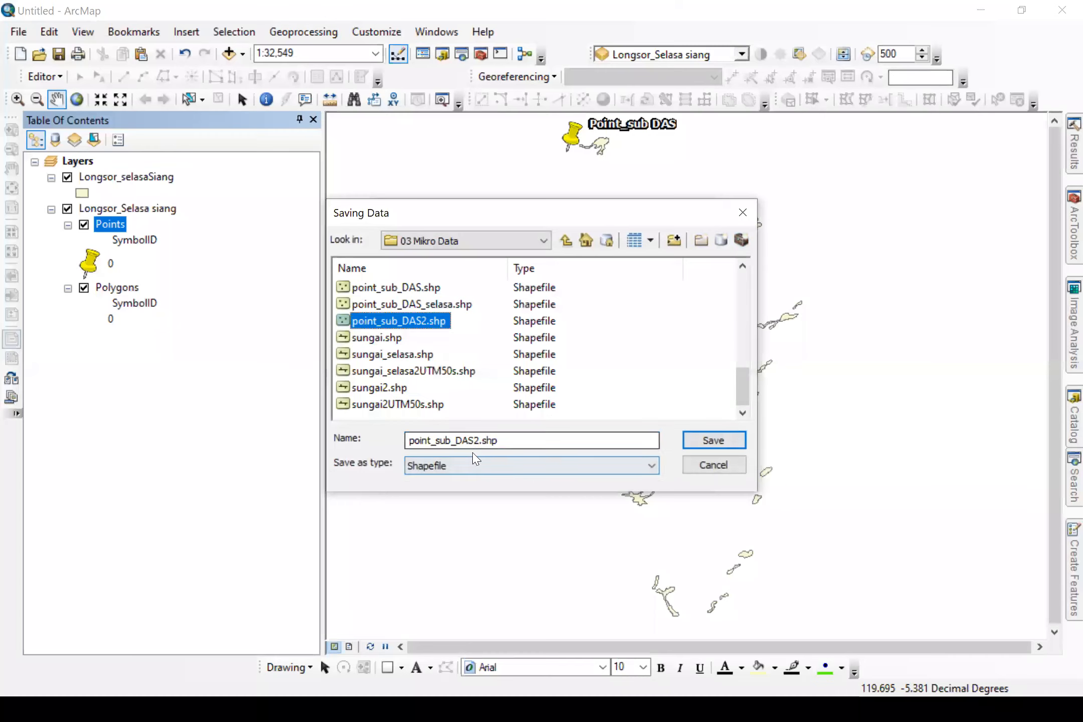
{"action": "left_click", "coordinate": [475, 440]}
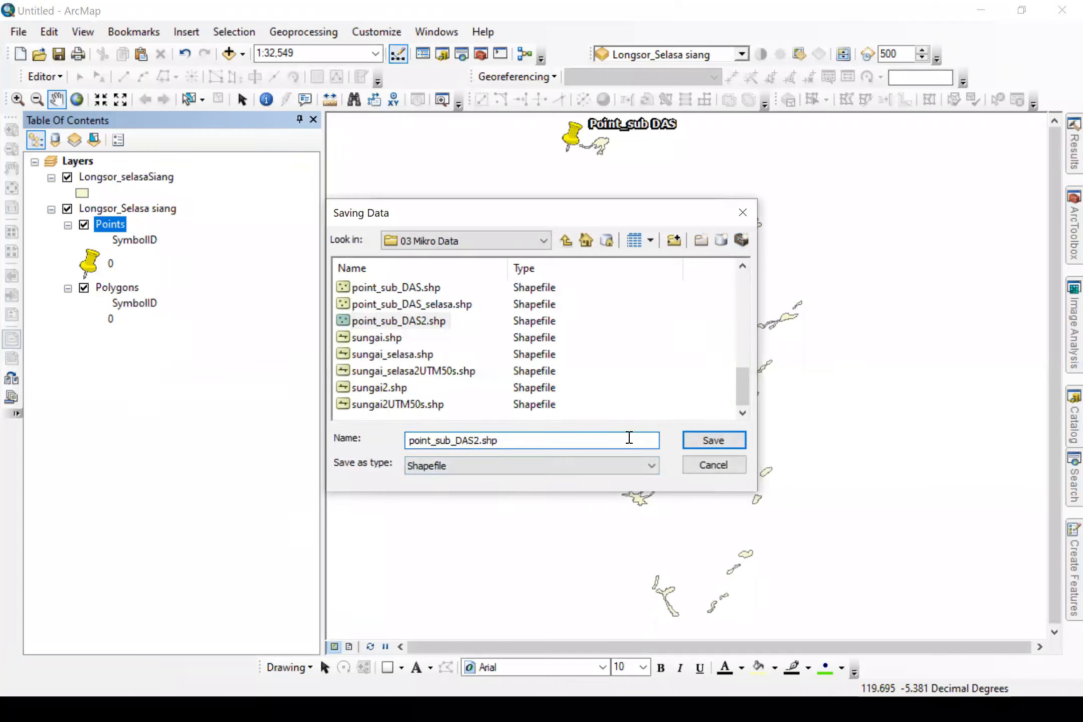
{"action": "key", "text": "shift+Right"}
{"action": "type", "text": "3"}
{"action": "left_click", "coordinate": [730, 441]}
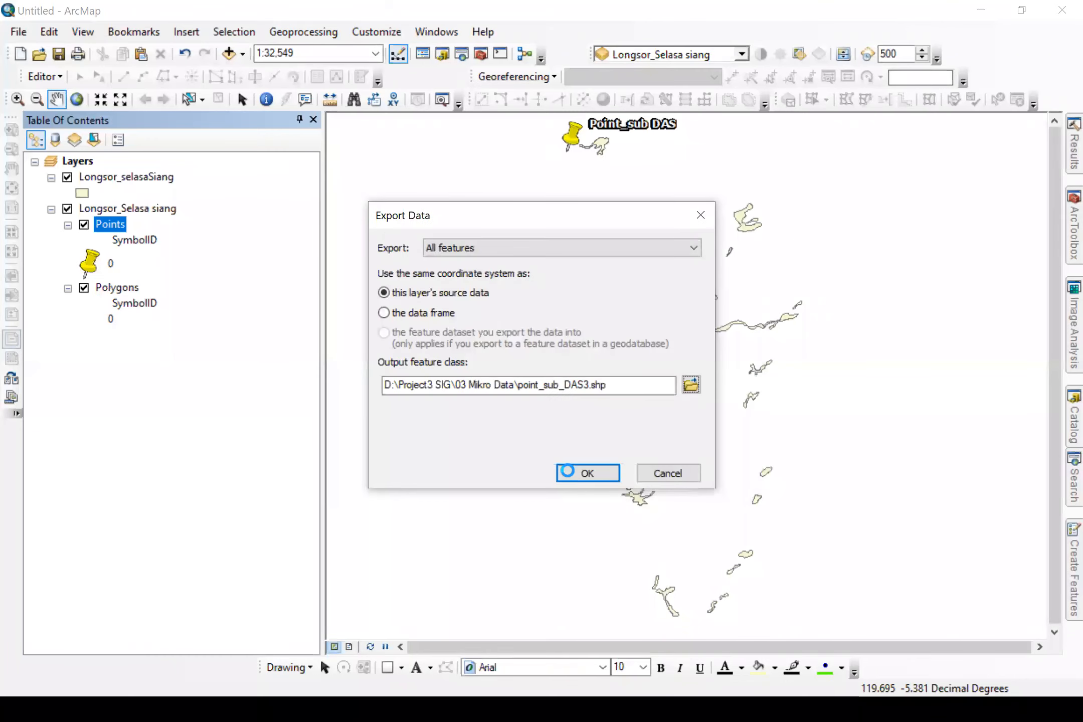
{"action": "left_click", "coordinate": [566, 470]}
{"action": "left_click", "coordinate": [594, 417]}
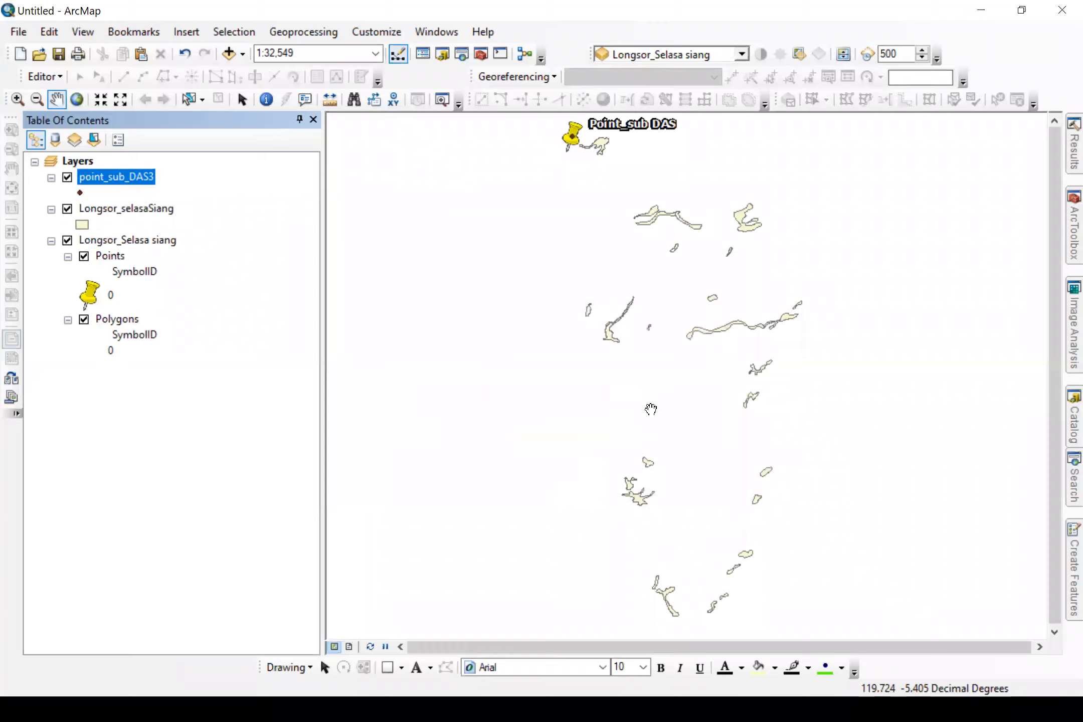
Step: Remove the Longsor_Selasa siang group layer from the map
{"action": "left_click", "coordinate": [68, 241]}
{"action": "right_click", "coordinate": [93, 235]}
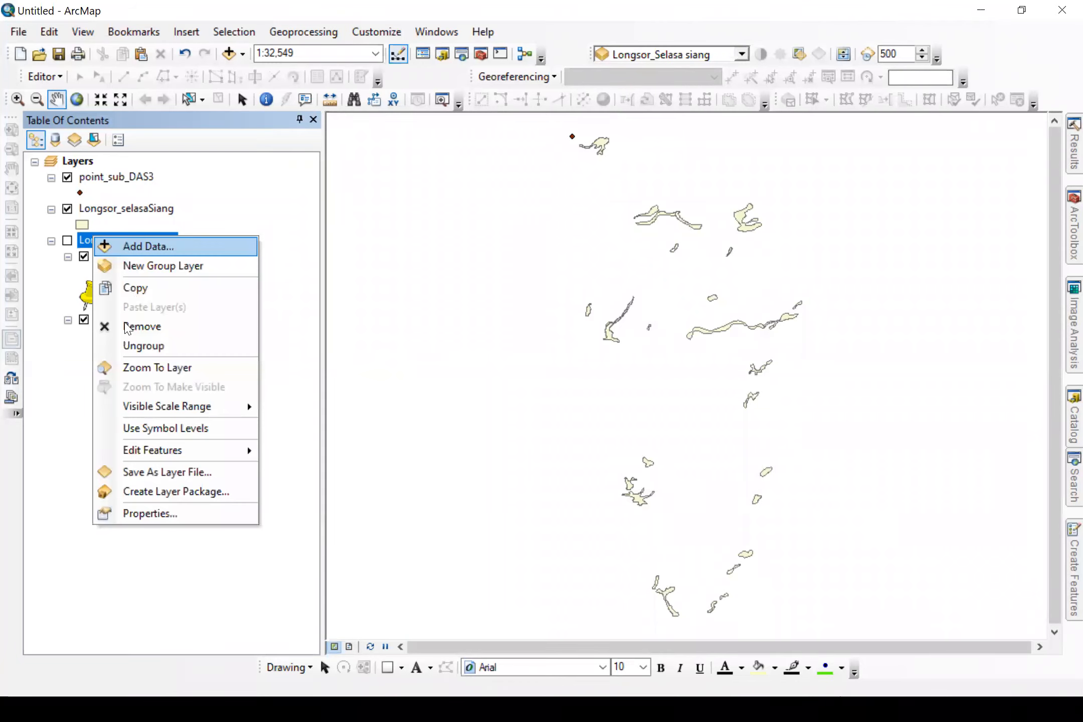
{"action": "key", "text": "Return"}
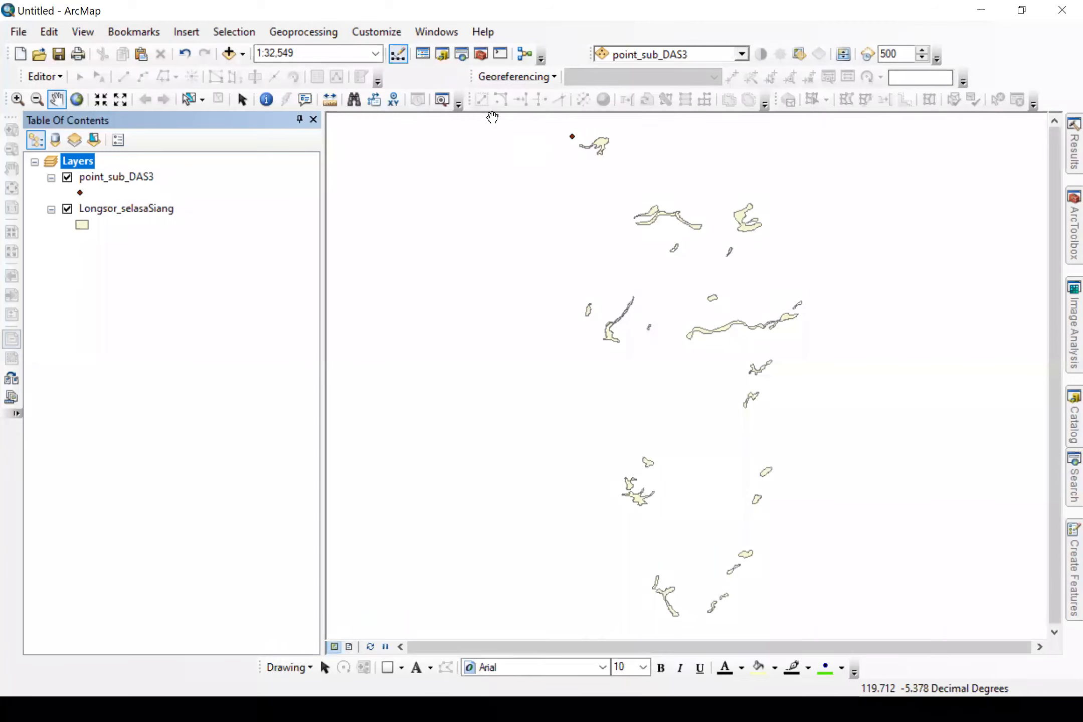
Step: Create a new ModelBuilder model and place the Fill tool from the Spatial Analyst Hydrology toolset in it
{"action": "left_click", "coordinate": [523, 58]}
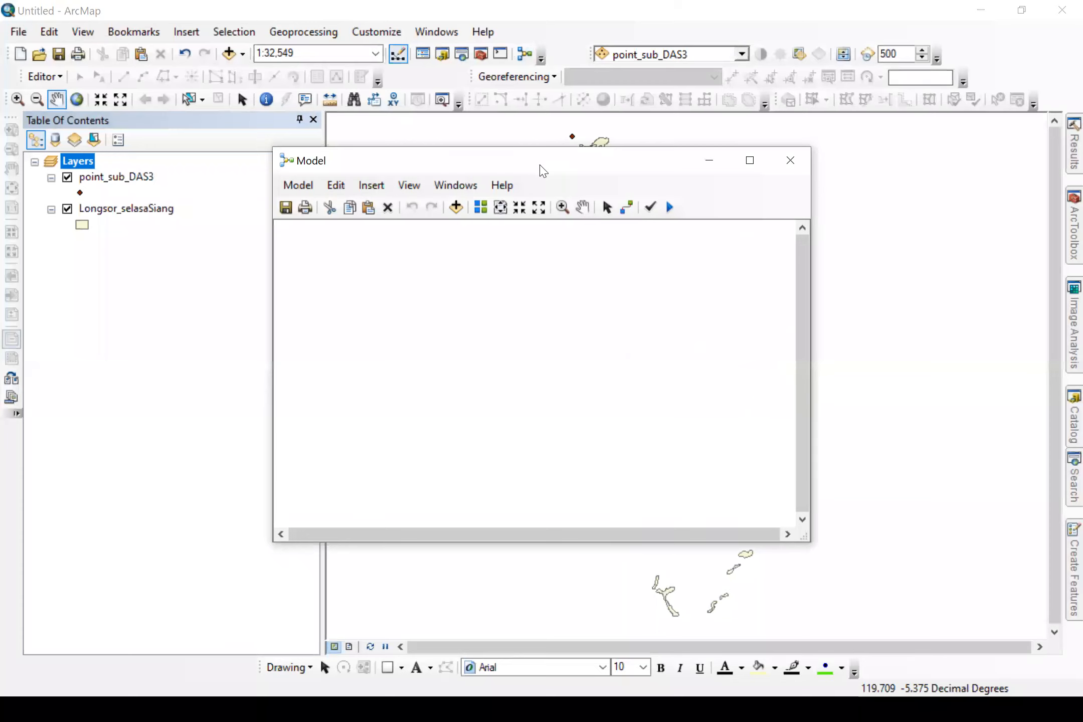
{"action": "left_click_drag", "start_coordinate": [543, 171], "coordinate": [503, 197]}
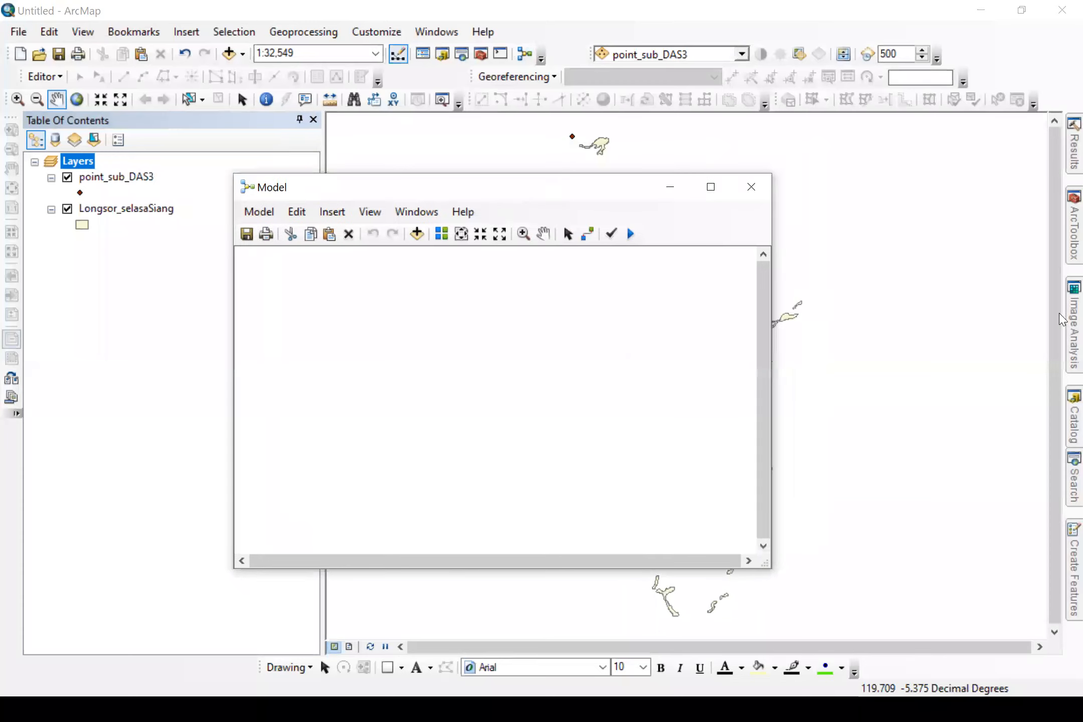
{"action": "left_click", "coordinate": [1061, 231]}
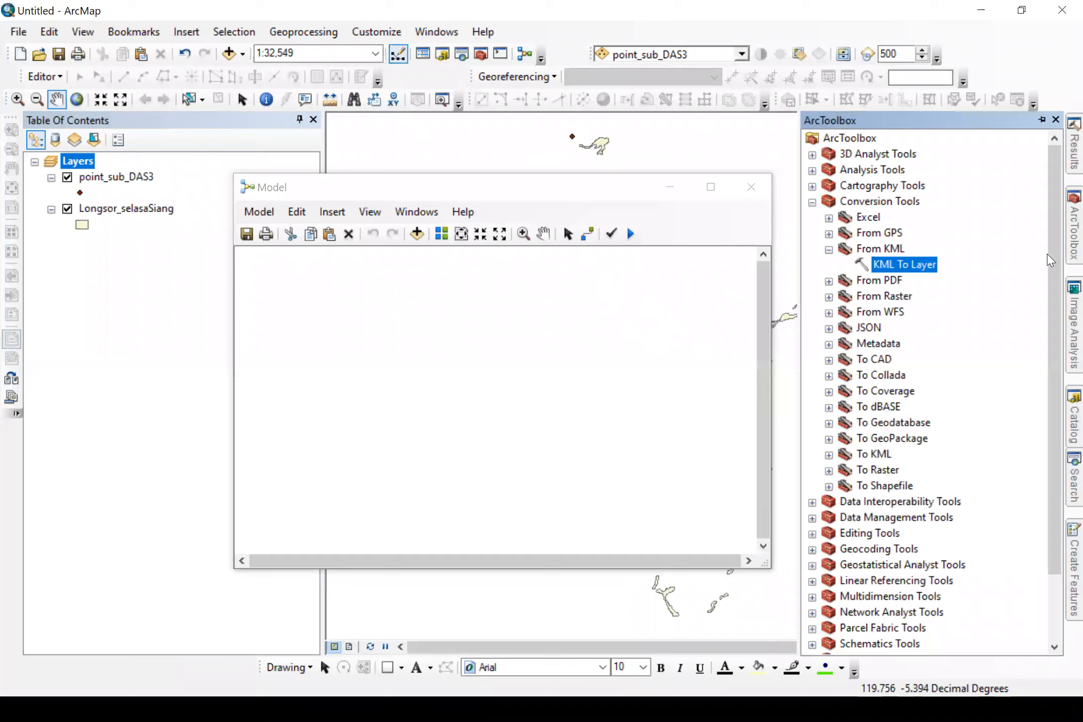
{"action": "scroll", "coordinate": [1048, 580], "scroll_direction": "down", "scroll_amount": 2}
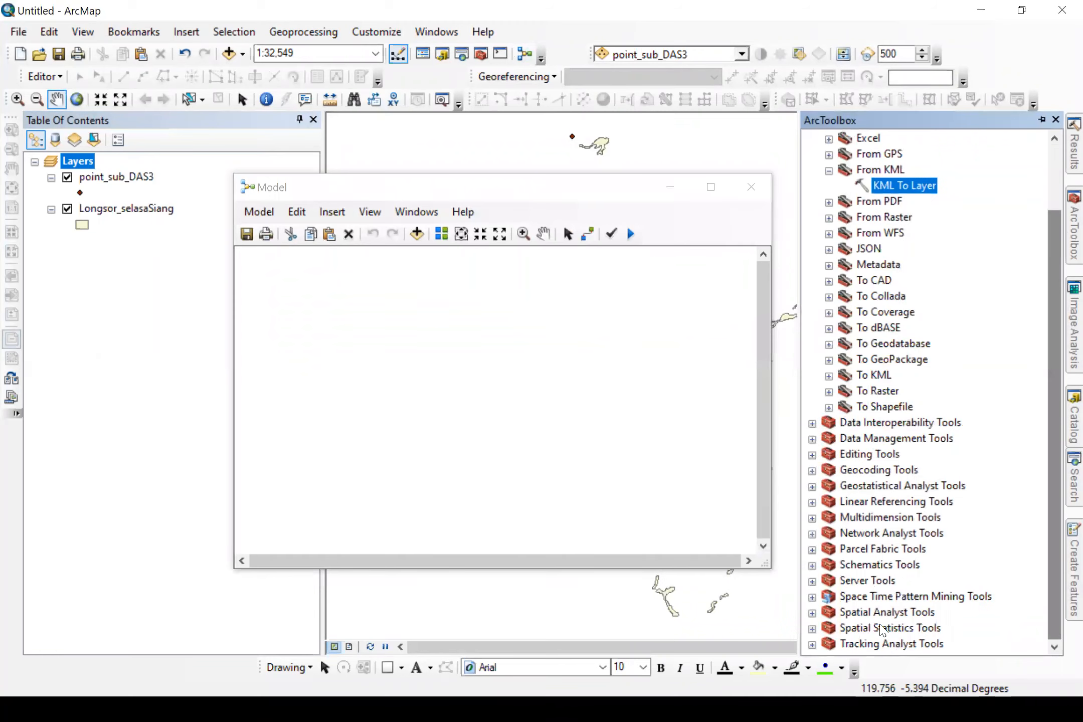
{"action": "left_click", "coordinate": [859, 618]}
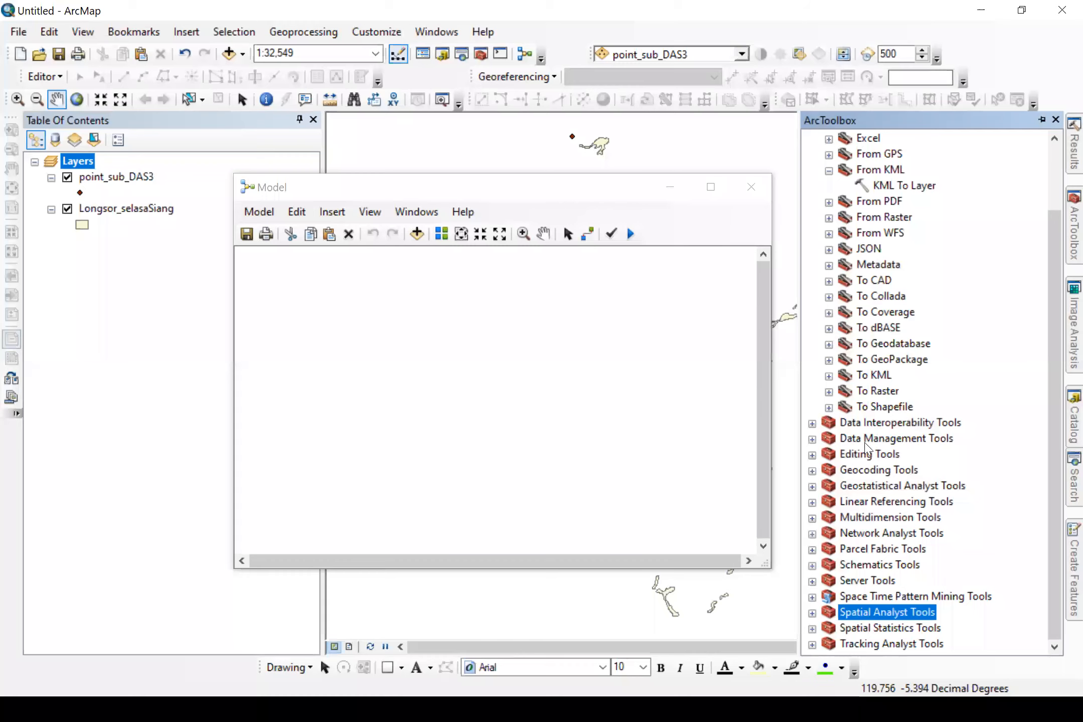
{"action": "double_click", "coordinate": [882, 441]}
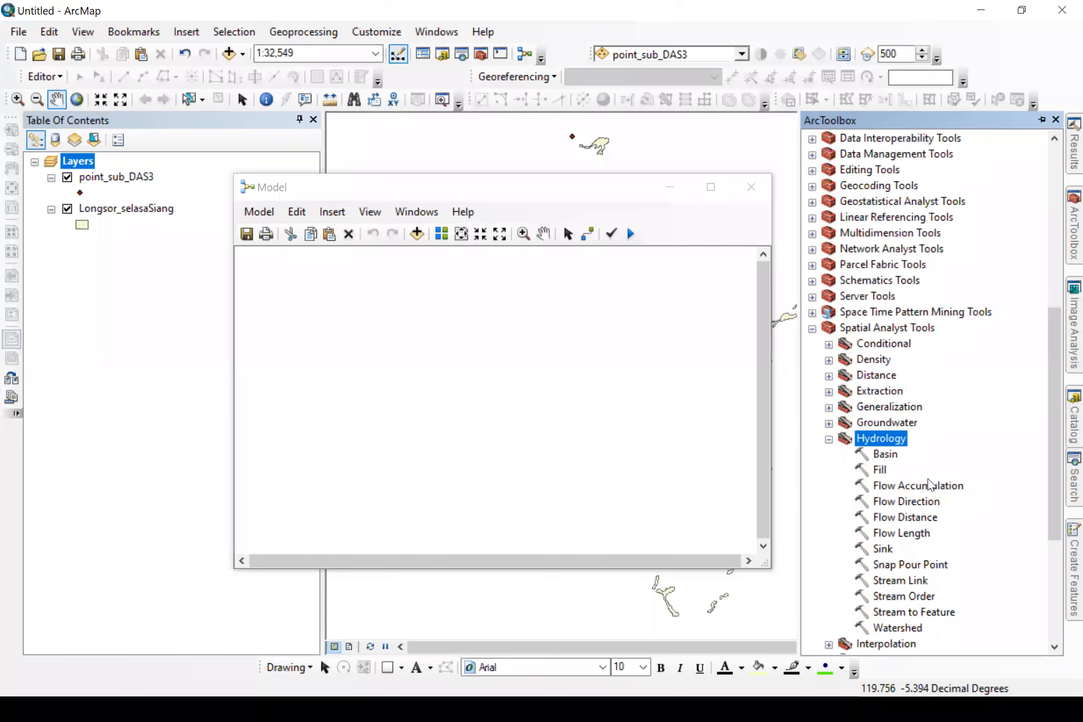
{"action": "left_click", "coordinate": [880, 470]}
{"action": "left_click_drag", "start_coordinate": [881, 473], "coordinate": [405, 357]}
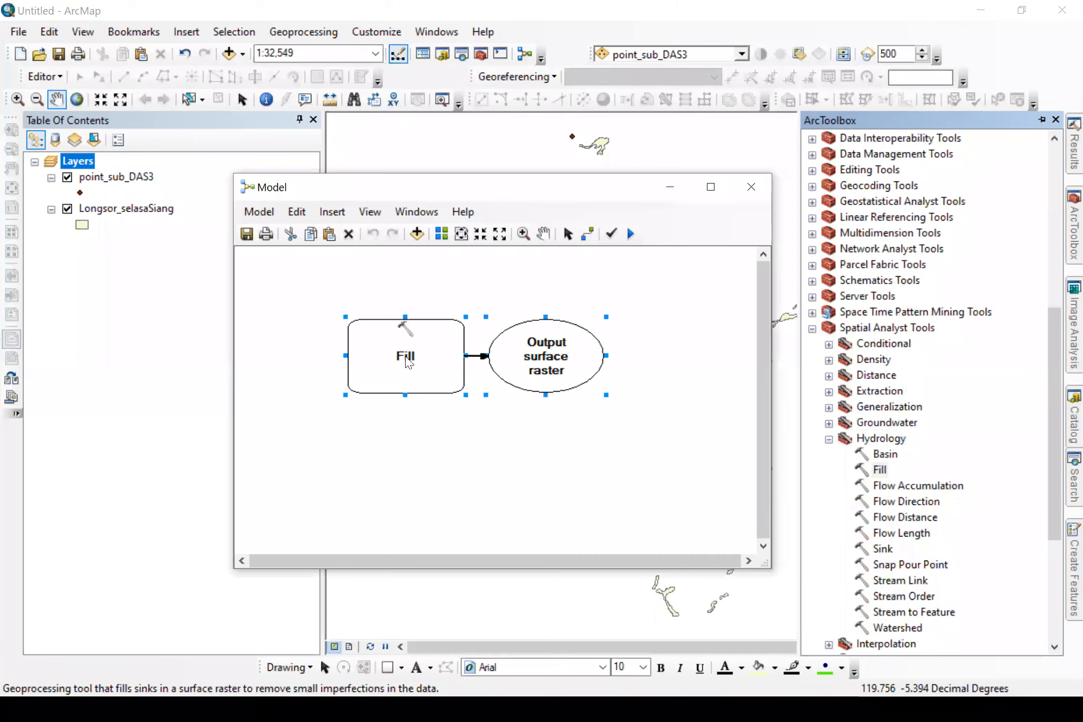
{"action": "left_click", "coordinate": [407, 441]}
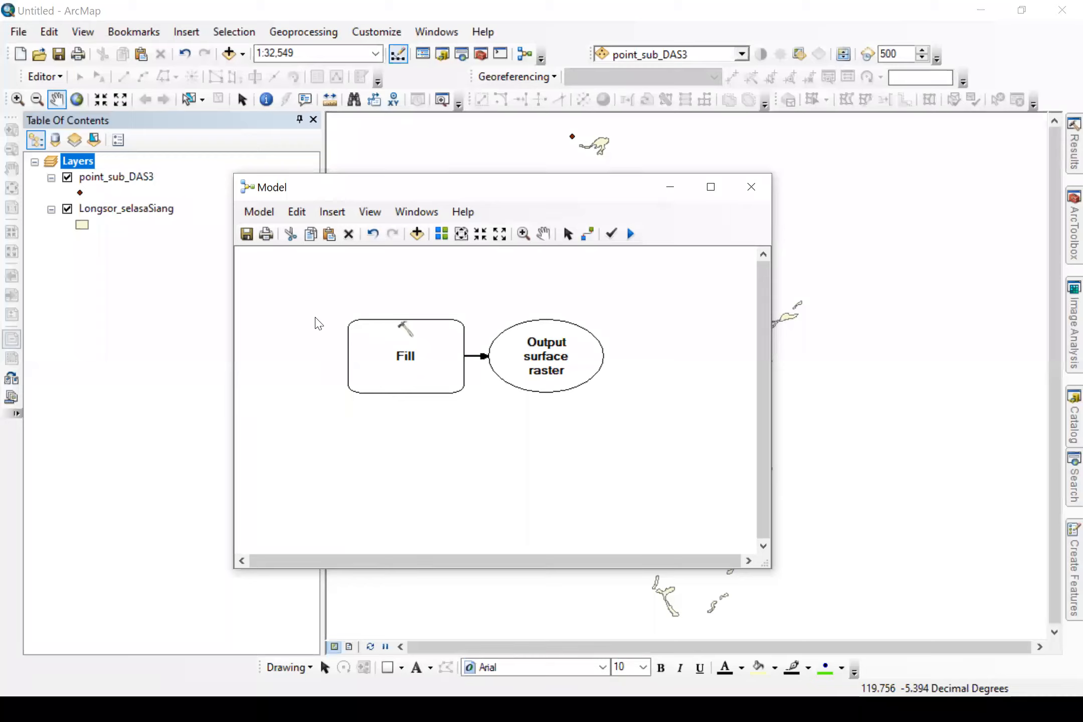
Step: Add the tif1.tif raster from the 03 Mikro Data folder to the map
{"action": "left_click", "coordinate": [227, 54]}
{"action": "scroll", "coordinate": [532, 383], "scroll_direction": "down", "scroll_amount": 5}
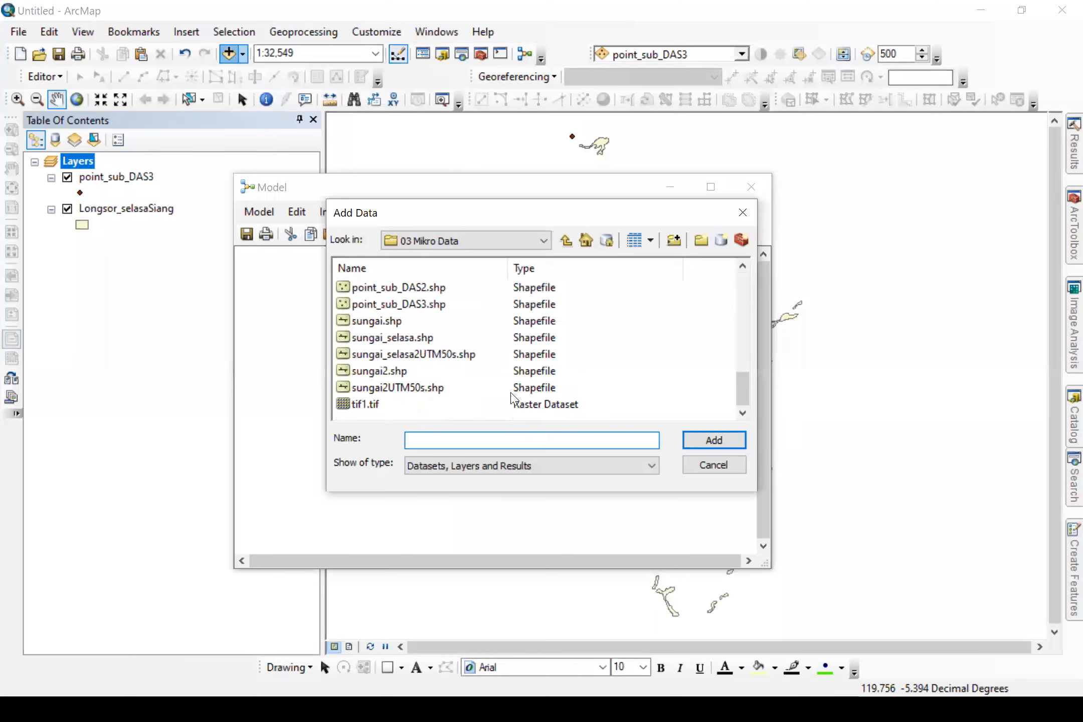
{"action": "left_click", "coordinate": [366, 404]}
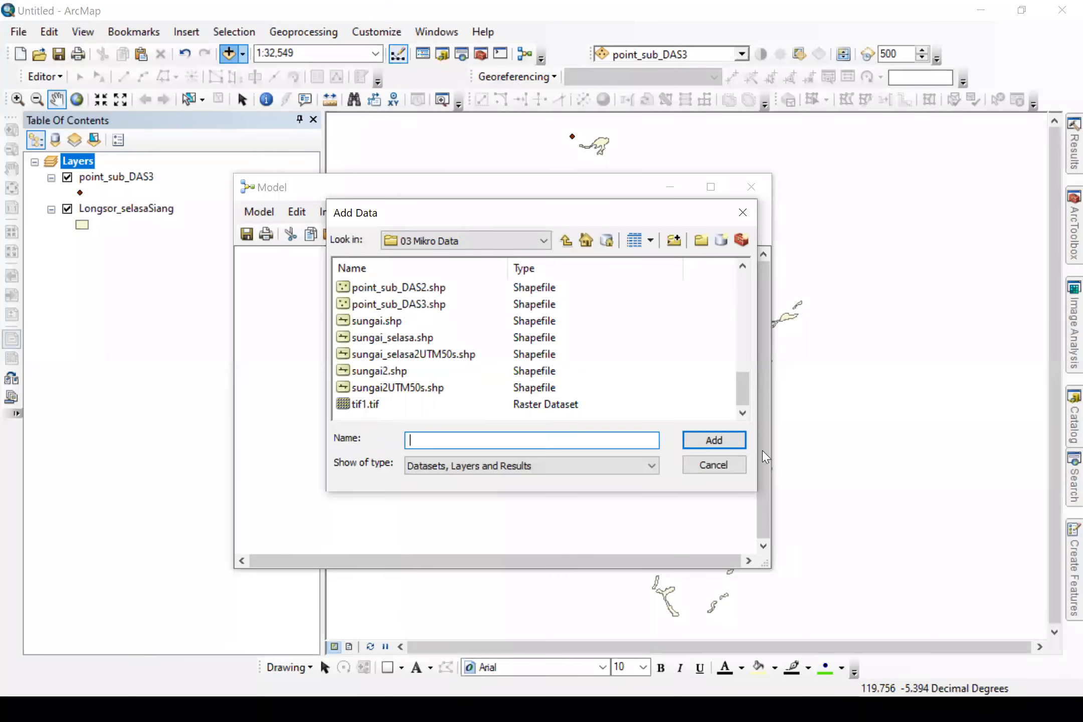
{"action": "left_click", "coordinate": [713, 440]}
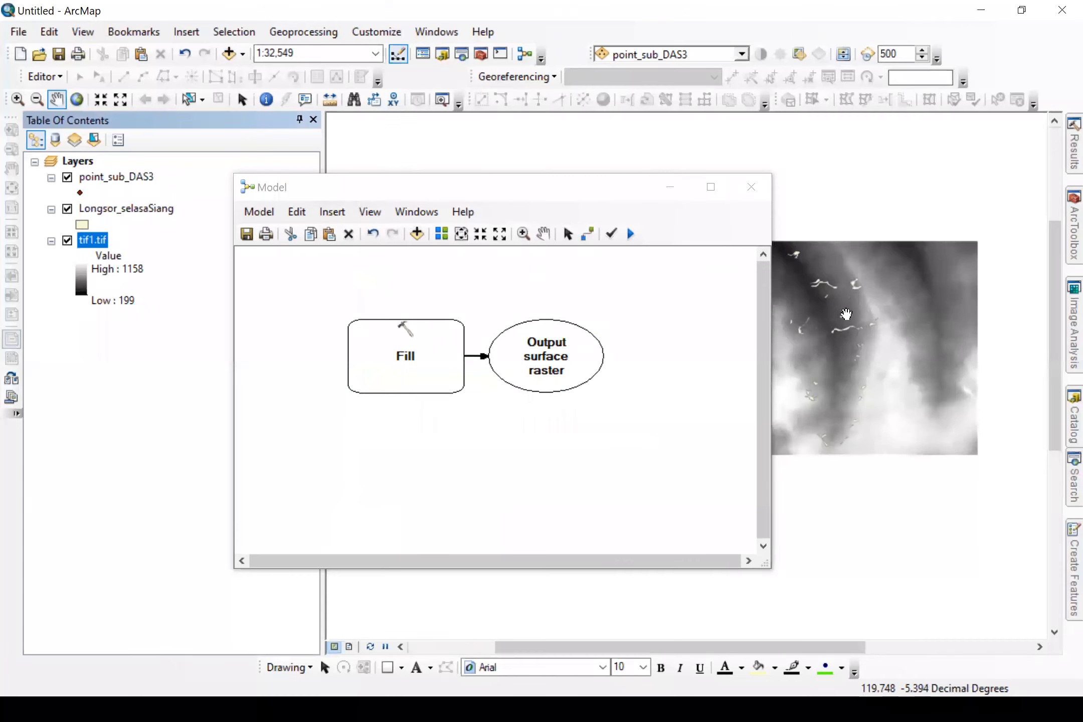
Step: Set tif1.tif as the input surface raster of the model's Fill tool
{"action": "left_click_drag", "start_coordinate": [571, 199], "coordinate": [480, 239]}
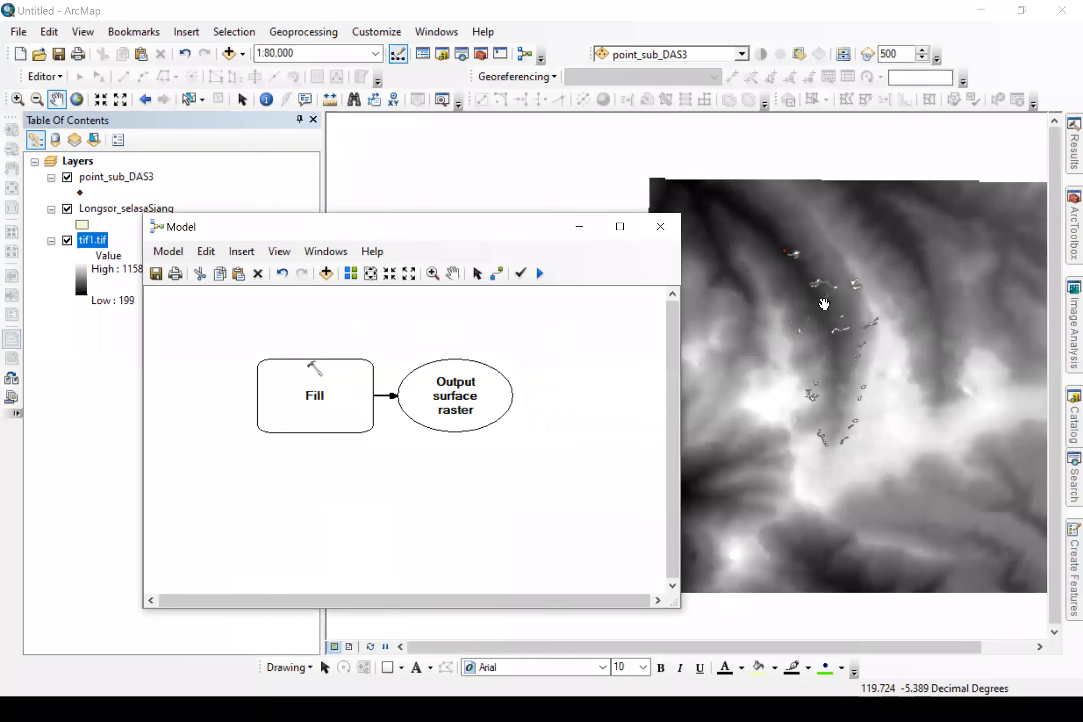
{"action": "scroll", "coordinate": [826, 312], "scroll_direction": "up", "scroll_amount": 1}
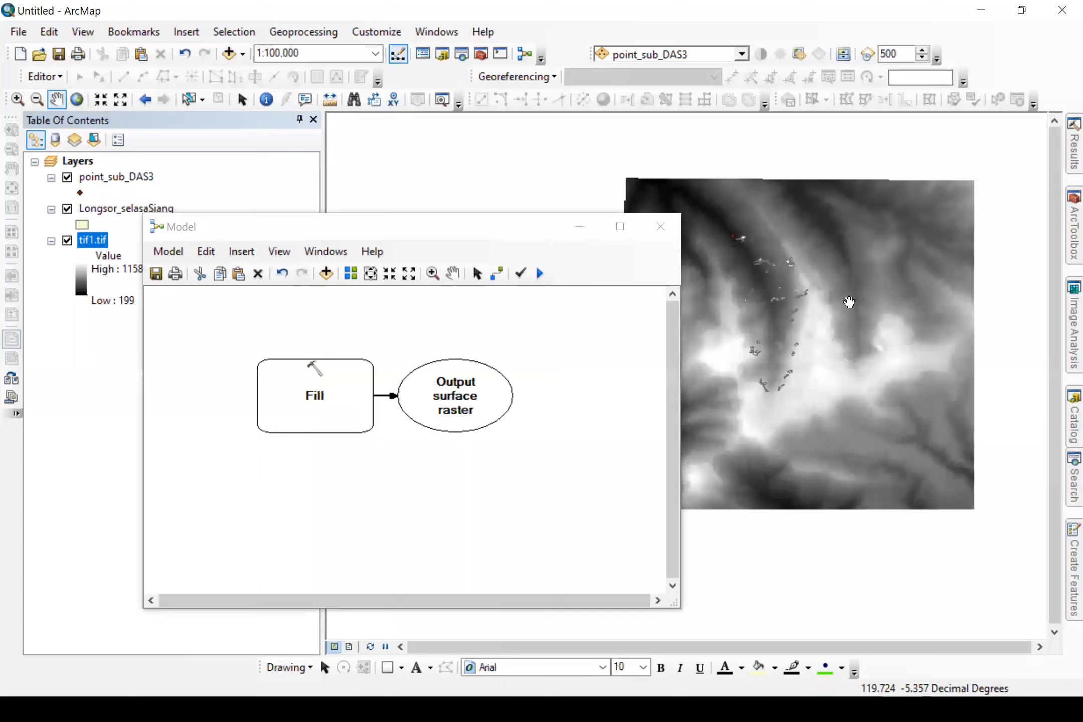
{"action": "left_click_drag", "start_coordinate": [867, 301], "coordinate": [825, 277]}
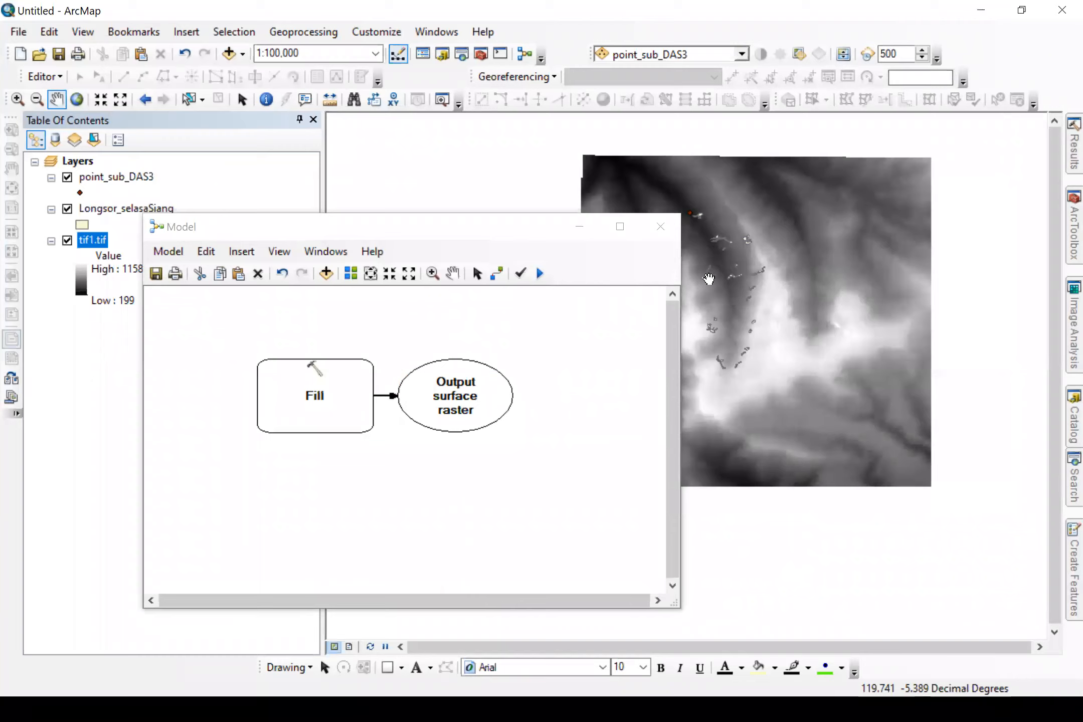
{"action": "left_click_drag", "start_coordinate": [457, 227], "coordinate": [579, 167]}
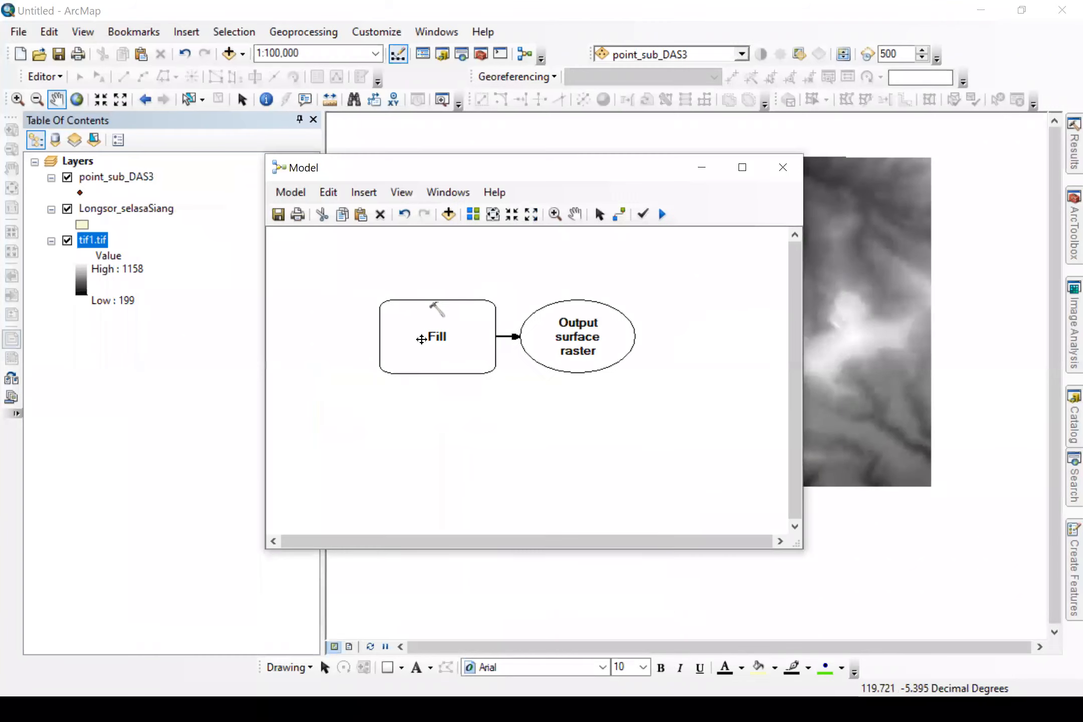
{"action": "left_click", "coordinate": [599, 214]}
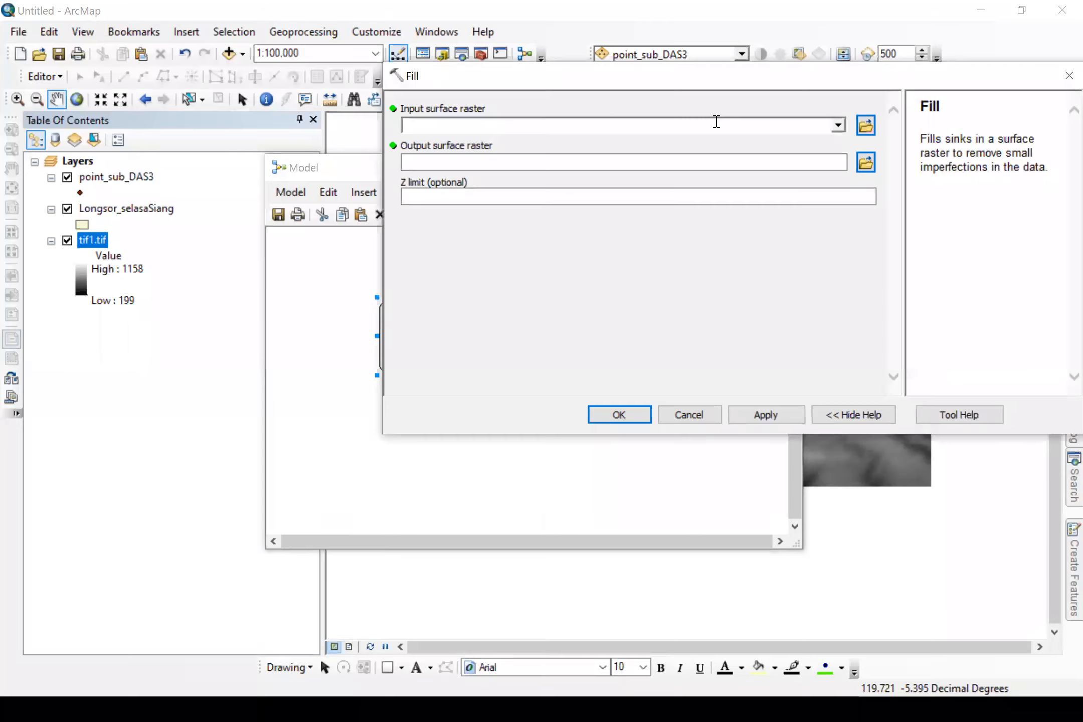
{"action": "left_click", "coordinate": [448, 125]}
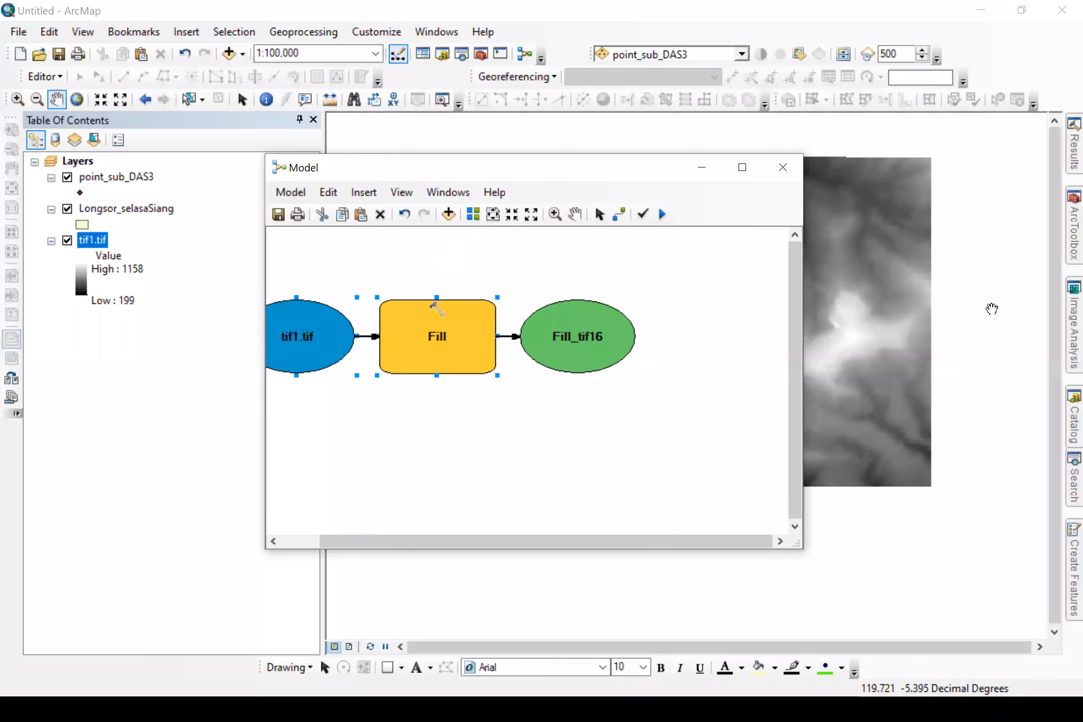
Step: Add the Flow Direction tool from the Hydrology toolset to the model, with Fill_tif16 as its input surface raster
{"action": "left_click", "coordinate": [1062, 237]}
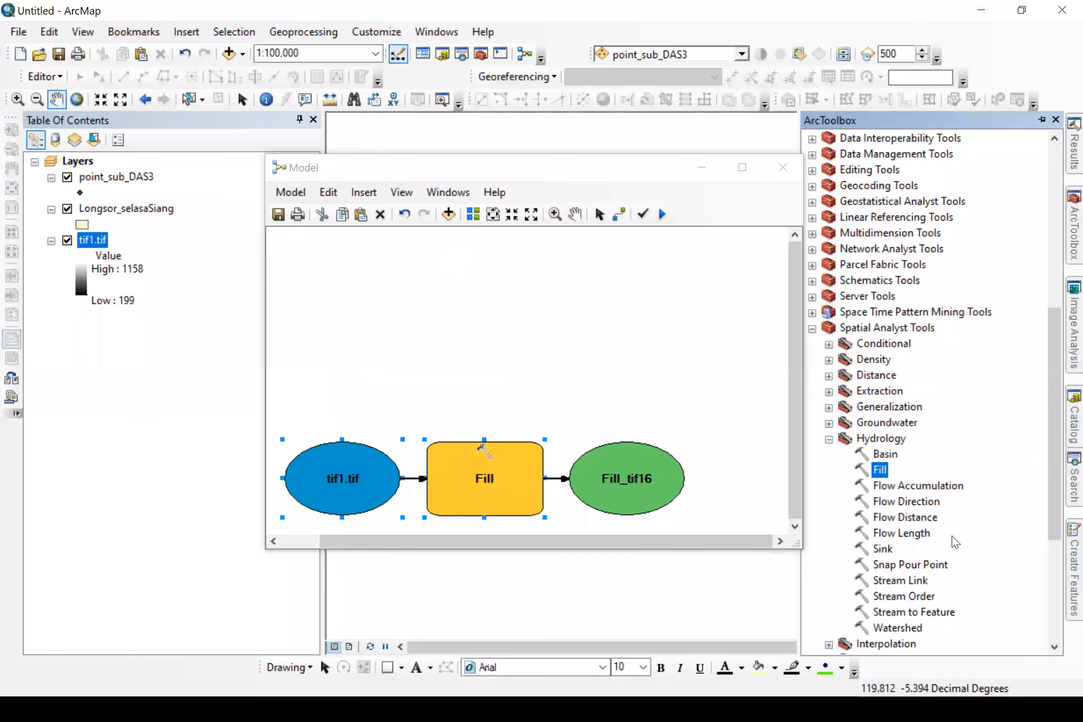
{"action": "left_click_drag", "start_coordinate": [921, 501], "coordinate": [689, 470]}
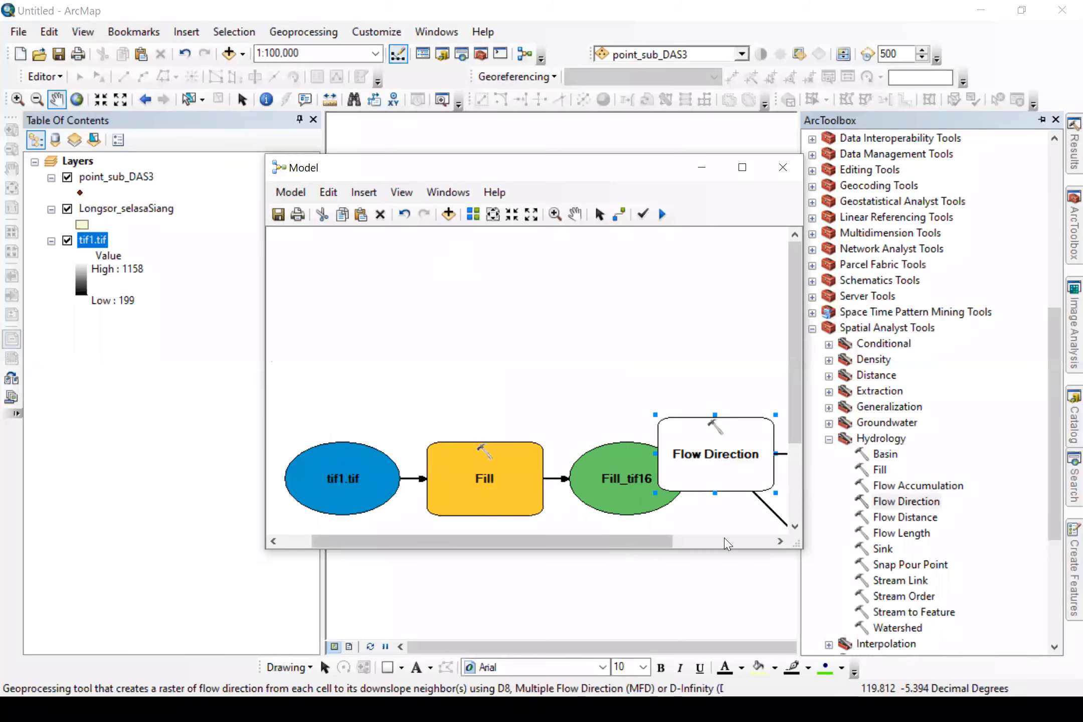
{"action": "double_click", "coordinate": [560, 448]}
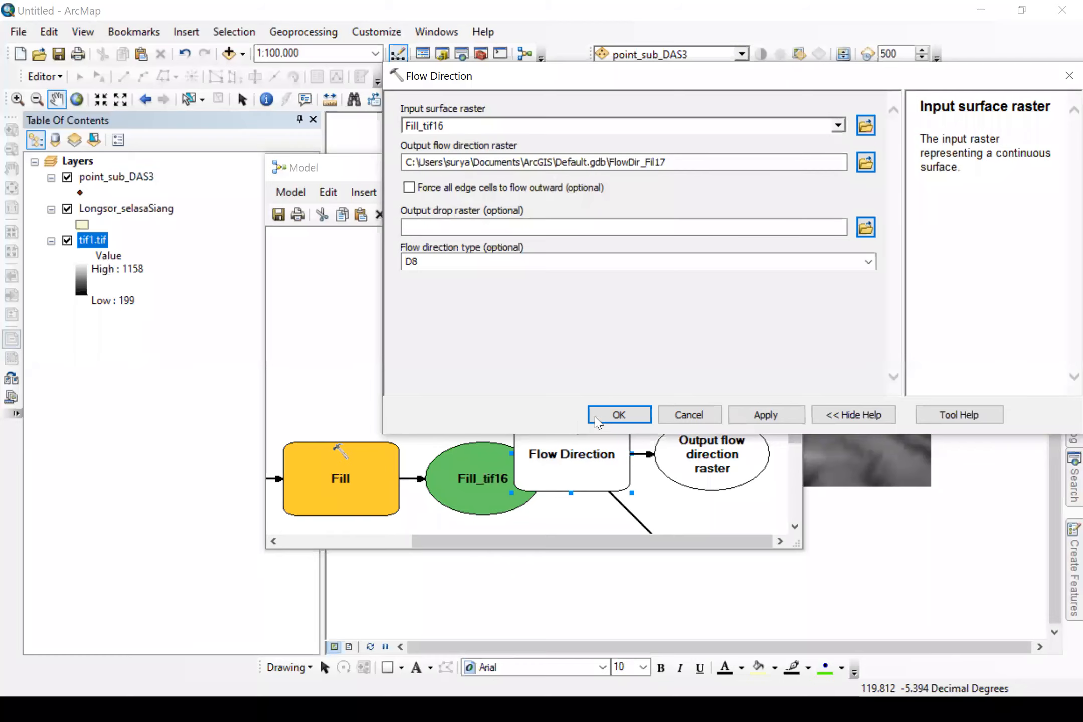
{"action": "left_click", "coordinate": [619, 414]}
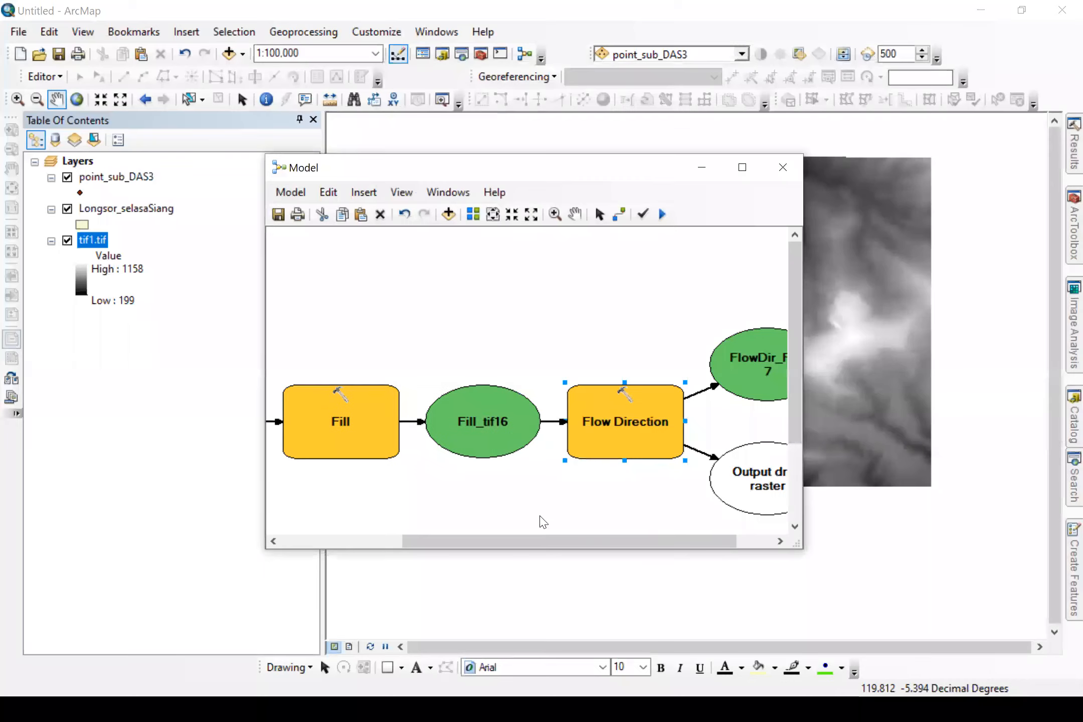
{"action": "left_click_drag", "start_coordinate": [531, 541], "coordinate": [646, 555]}
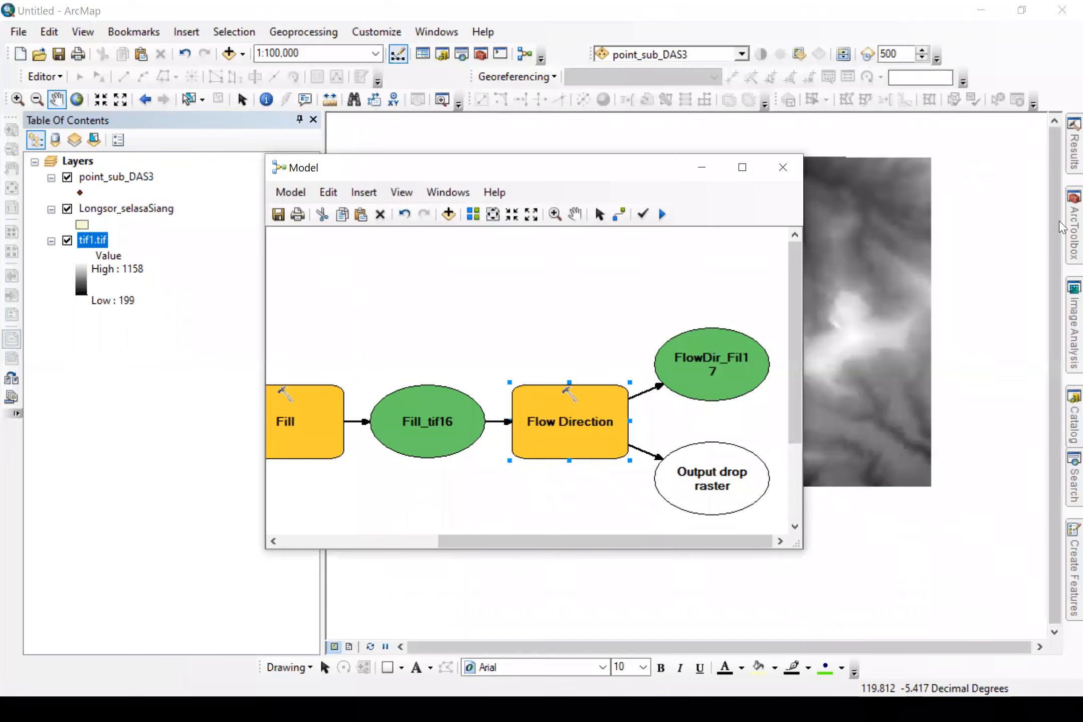
Step: Add the Flow Accumulation tool to the model with FlowDir_Fil17 as its input flow direction raster, and auto-arrange the diagram
{"action": "mouse_move", "coordinate": [1061, 226]}
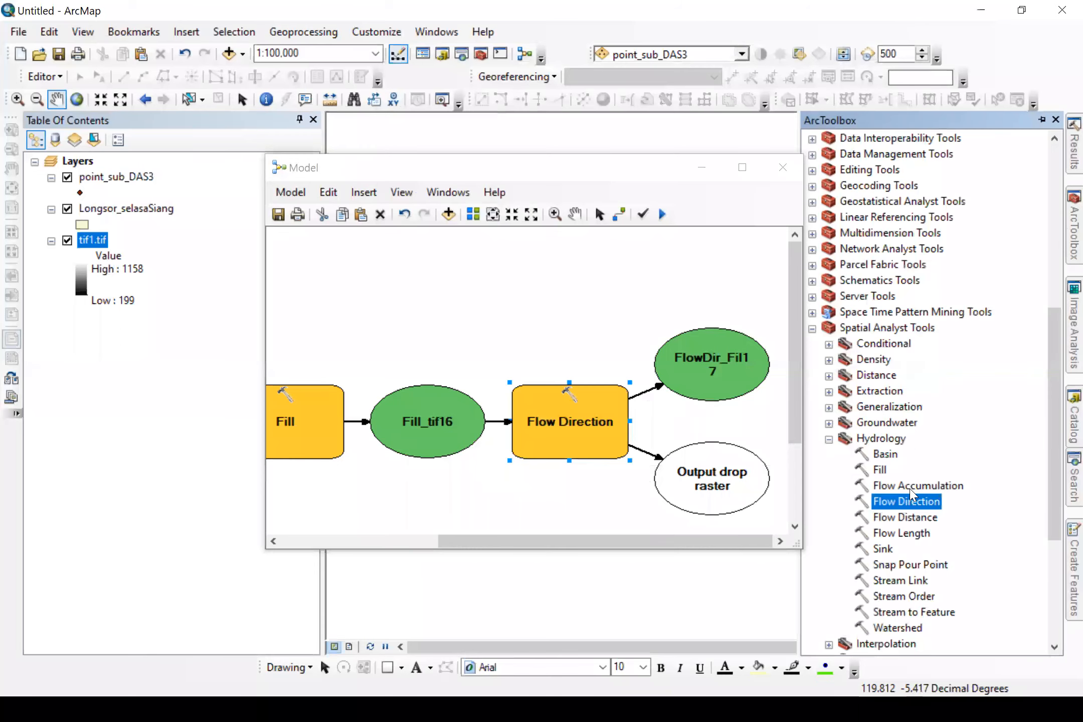
{"action": "left_click_drag", "start_coordinate": [671, 293], "coordinate": [671, 293]}
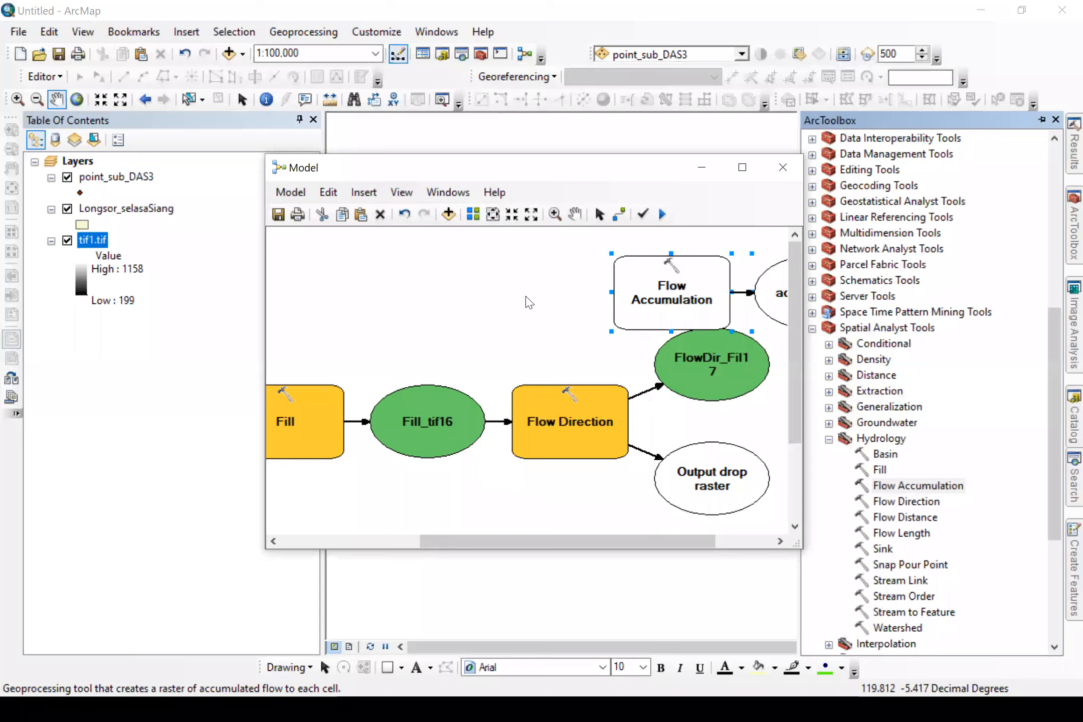
{"action": "double_click", "coordinate": [677, 299]}
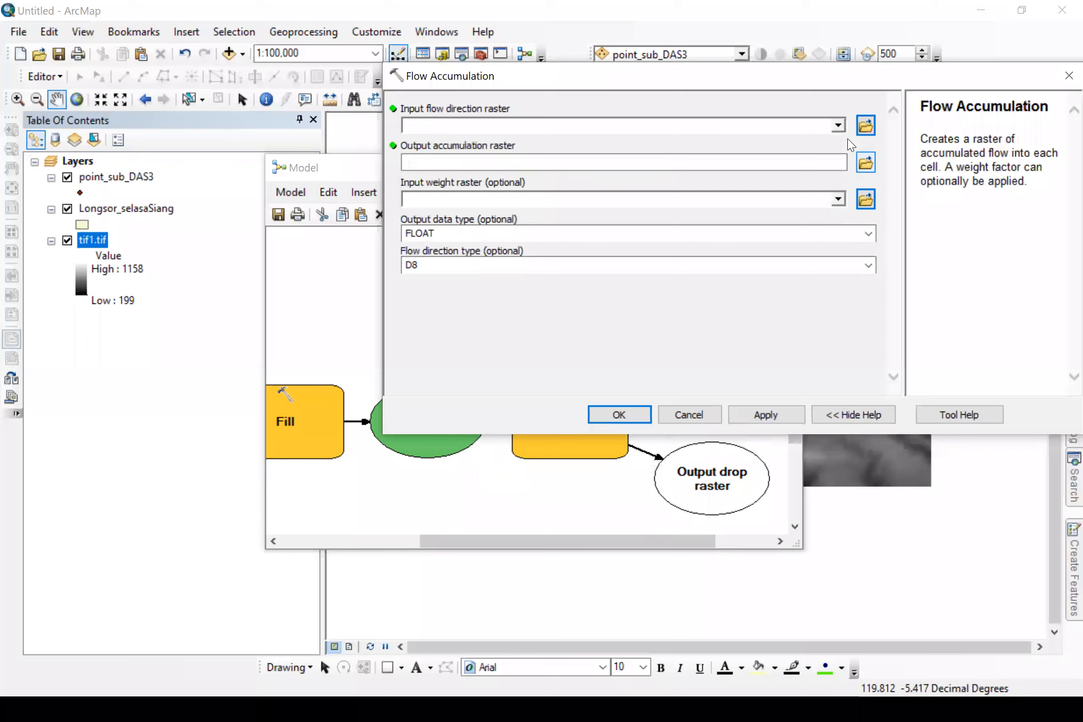
{"action": "left_click", "coordinate": [837, 126]}
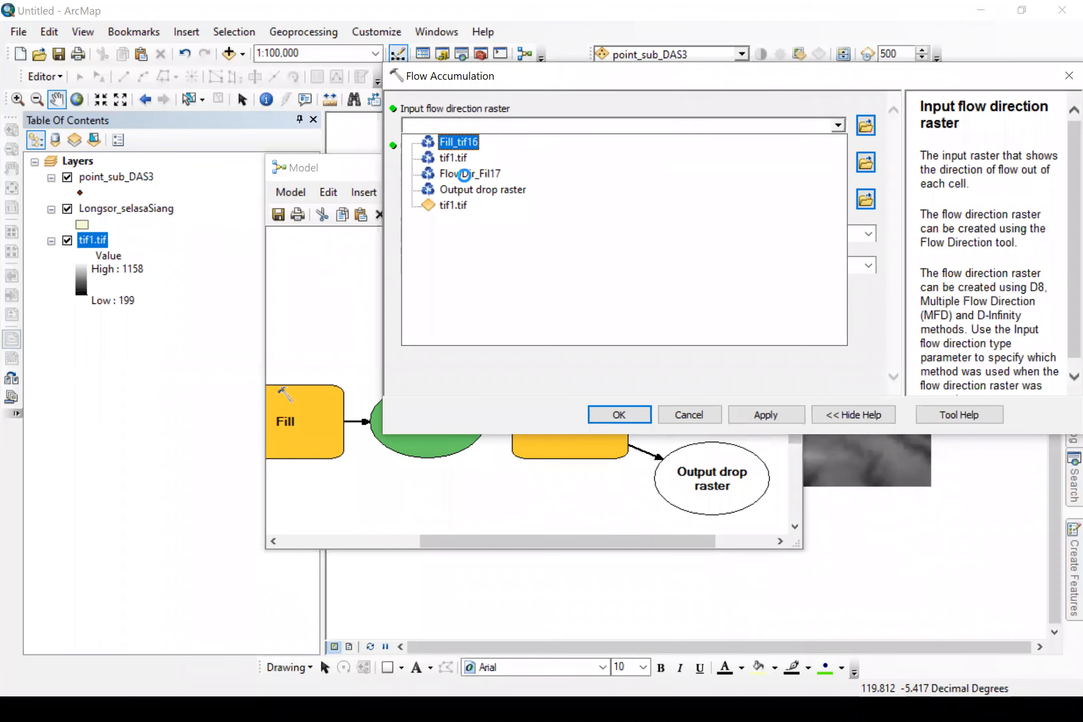
{"action": "left_click", "coordinate": [464, 174]}
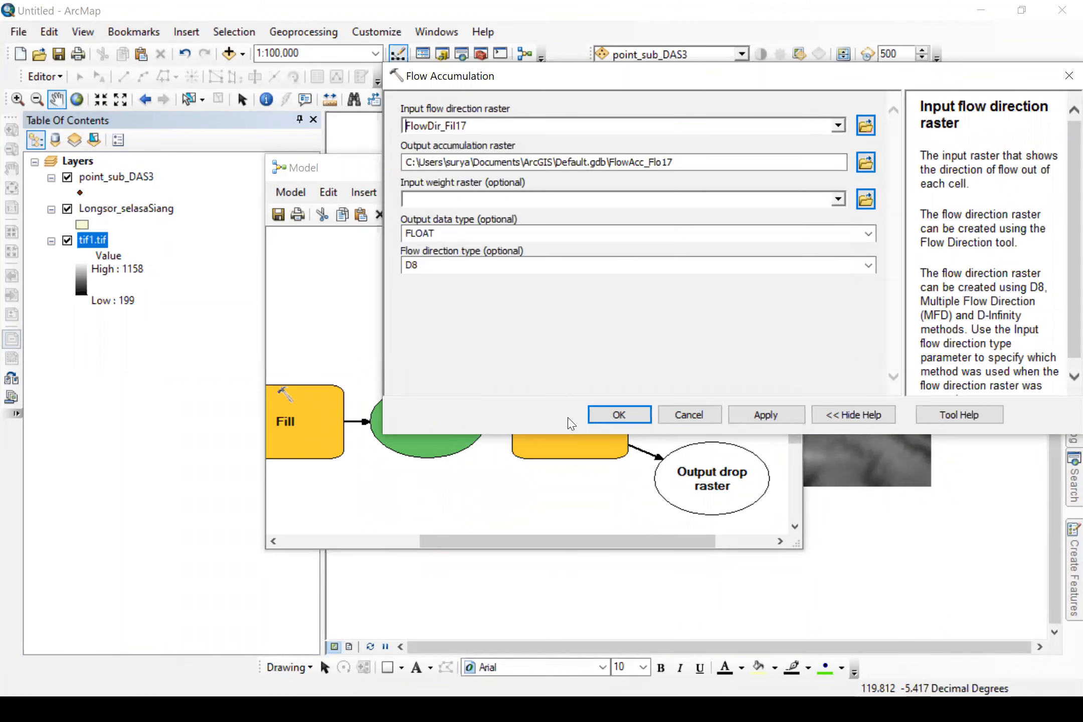
{"action": "left_click", "coordinate": [611, 416]}
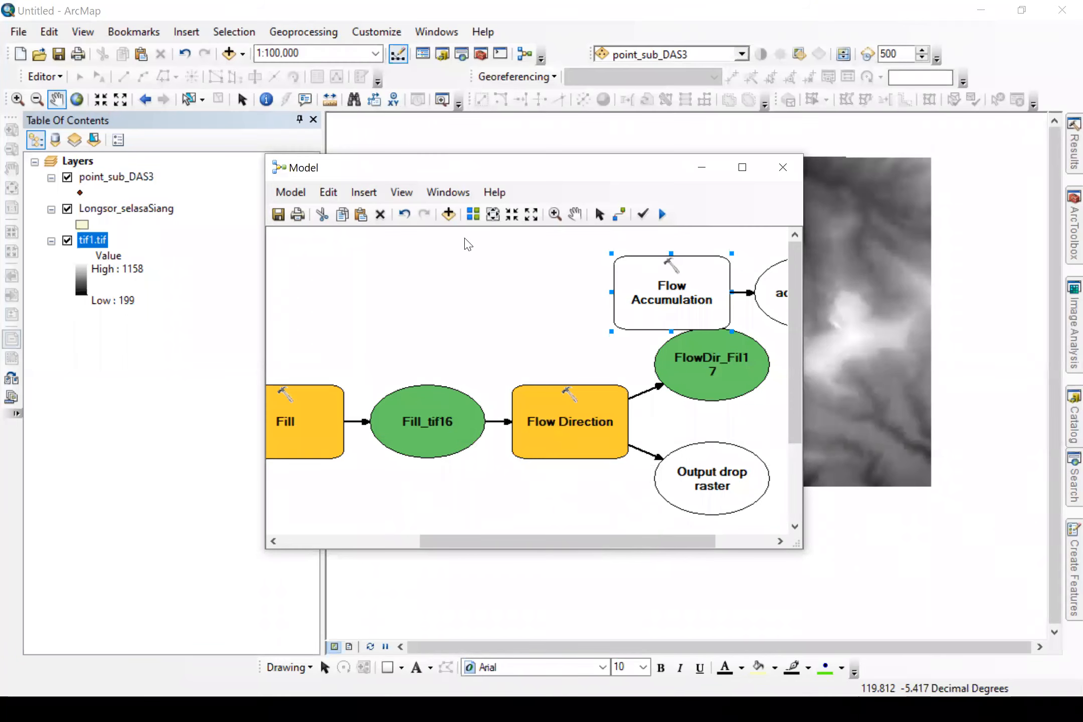
{"action": "left_click", "coordinate": [473, 215]}
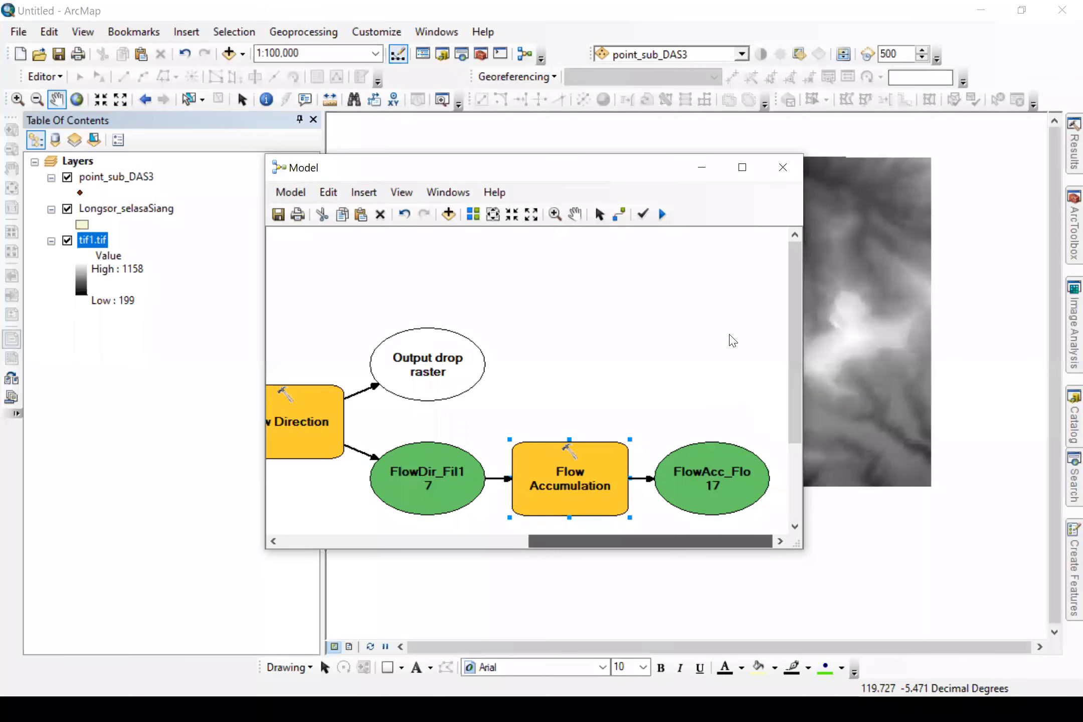
{"action": "left_click", "coordinate": [733, 341]}
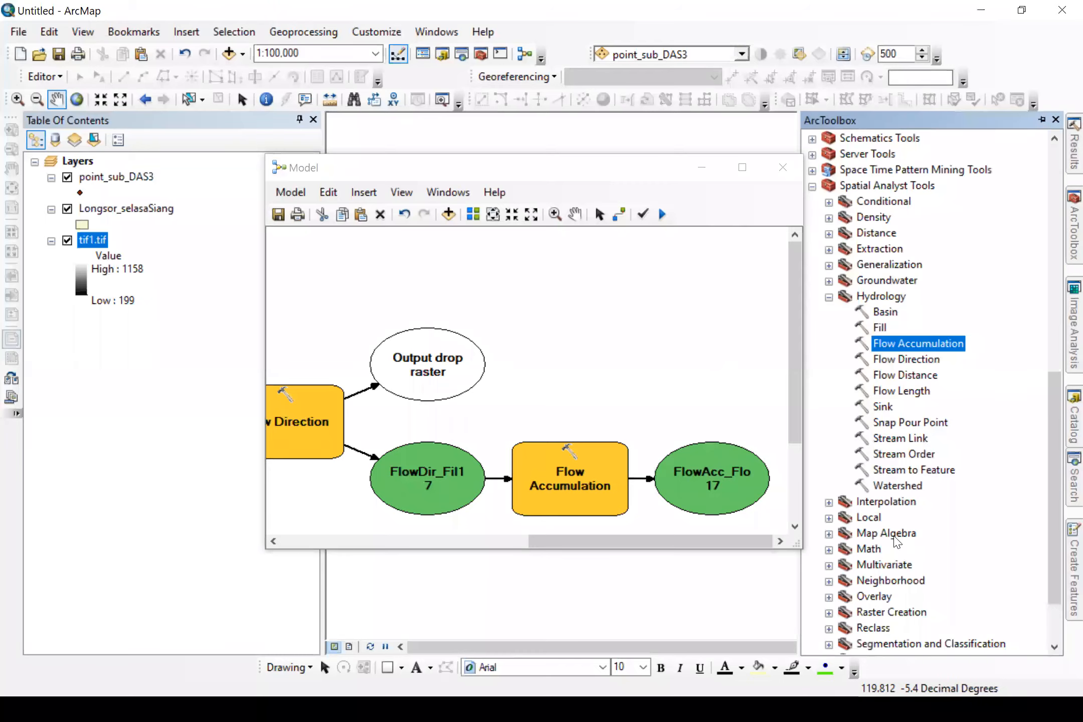
Step: Add the Raster Calculator from the Map Algebra toolset to the model, with the expression "%FlowAcc_Flo17%" >= 500
{"action": "double_click", "coordinate": [886, 533]}
{"action": "left_click_drag", "start_coordinate": [904, 550], "coordinate": [698, 410]}
{"action": "left_click_drag", "start_coordinate": [639, 541], "coordinate": [777, 540]}
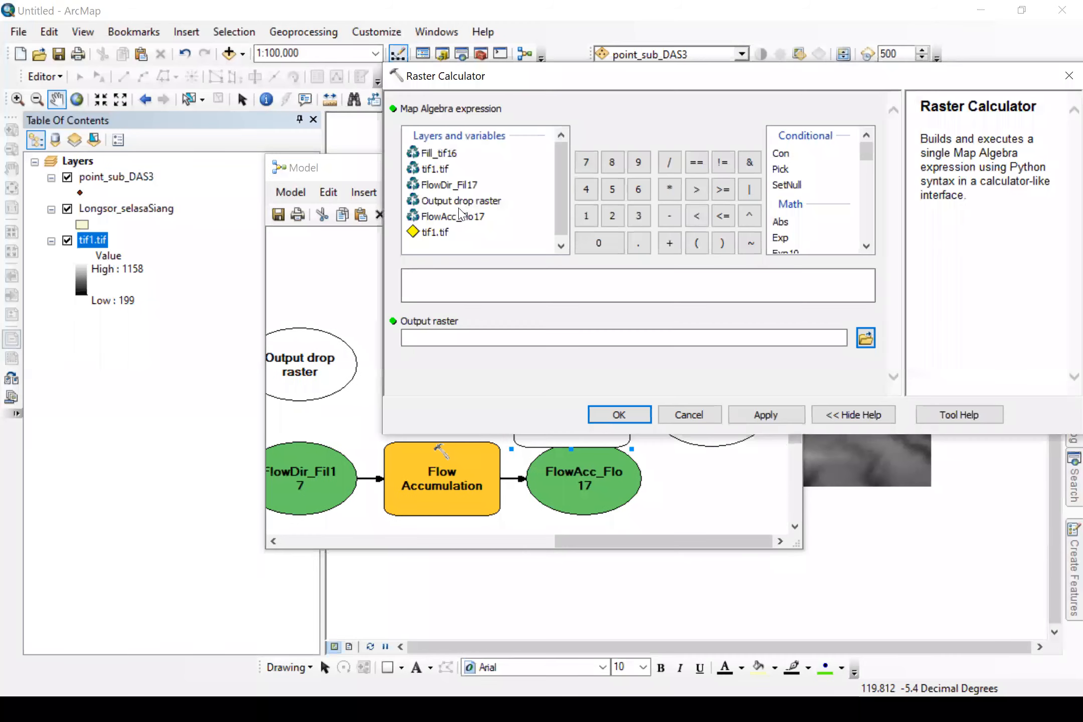
{"action": "double_click", "coordinate": [456, 218]}
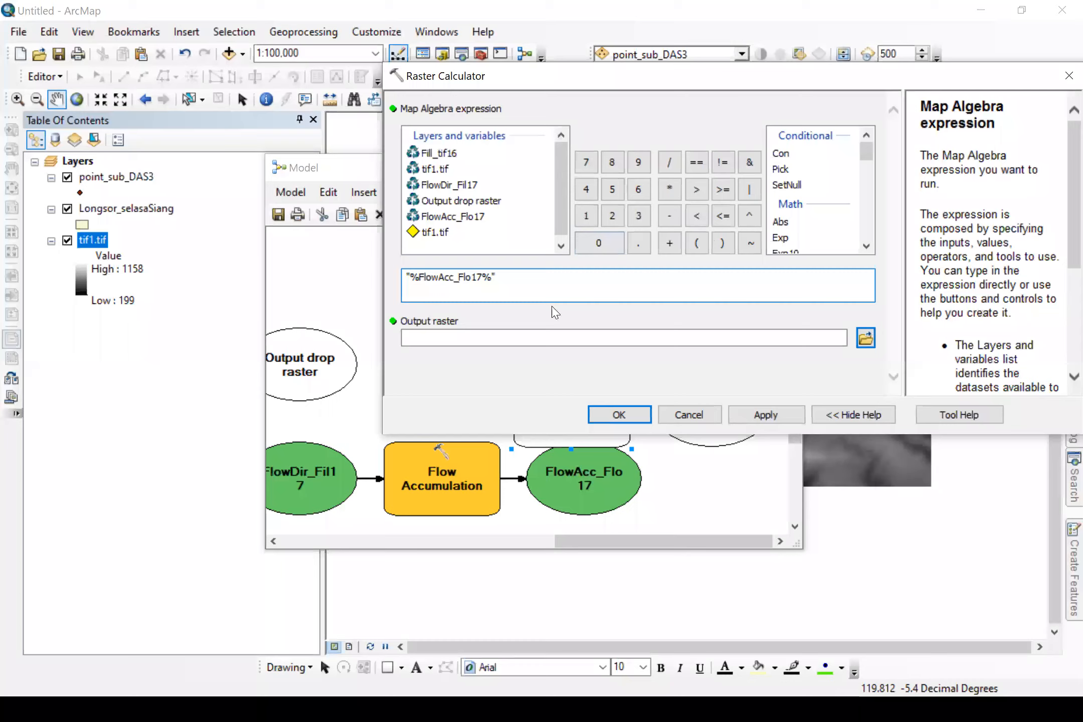
{"action": "type", "text": ">= 500"}
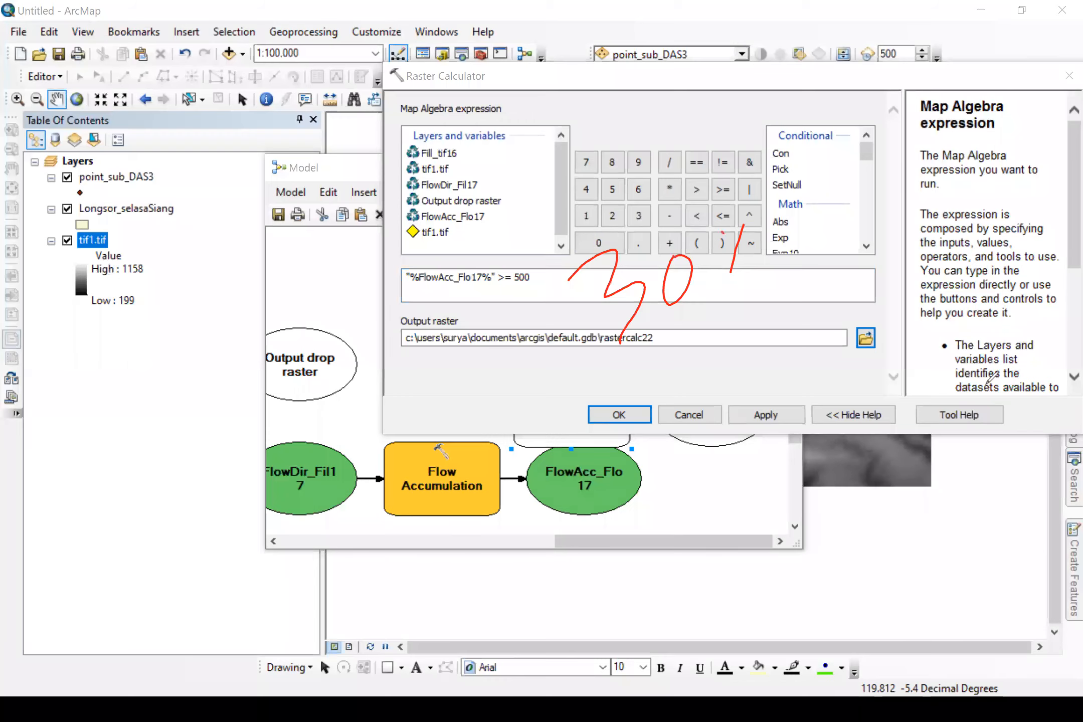
{"action": "left_click_drag", "start_coordinate": [722, 233], "coordinate": [769, 237]}
{"action": "mouse_move", "coordinate": [769, 206]}
{"action": "left_mouse_down"}
{"action": "mouse_move", "coordinate": [800, 212]}
{"action": "mouse_move", "coordinate": [828, 253]}
{"action": "left_mouse_up"}
{"action": "mouse_move", "coordinate": [849, 189]}
{"action": "left_mouse_down"}
{"action": "mouse_move", "coordinate": [844, 205]}
{"action": "mouse_move", "coordinate": [903, 171]}
{"action": "mouse_move", "coordinate": [941, 185]}
{"action": "left_mouse_up"}
{"action": "left_click_drag", "start_coordinate": [676, 351], "coordinate": [707, 322]}
{"action": "left_click_drag", "start_coordinate": [678, 371], "coordinate": [701, 354]}
{"action": "left_click_drag", "start_coordinate": [786, 290], "coordinate": [797, 343]}
{"action": "mouse_move", "coordinate": [830, 275]}
{"action": "left_mouse_down"}
{"action": "mouse_move", "coordinate": [823, 301]}
{"action": "mouse_move", "coordinate": [832, 284]}
{"action": "left_mouse_up"}
{"action": "mouse_move", "coordinate": [858, 253]}
{"action": "left_mouse_down"}
{"action": "mouse_move", "coordinate": [853, 291]}
{"action": "mouse_move", "coordinate": [945, 253]}
{"action": "mouse_move", "coordinate": [991, 200]}
{"action": "left_mouse_up"}
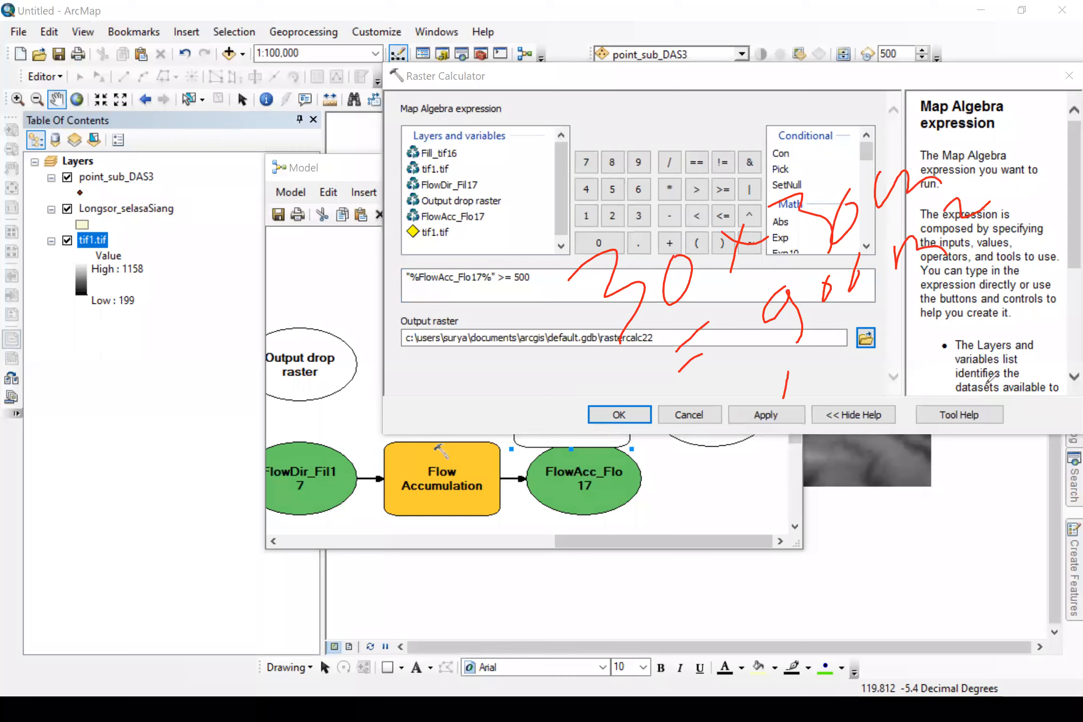
{"action": "left_click_drag", "start_coordinate": [760, 389], "coordinate": [807, 397]}
{"action": "left_click_drag", "start_coordinate": [822, 358], "coordinate": [840, 387]}
{"action": "left_click_drag", "start_coordinate": [886, 341], "coordinate": [872, 351]}
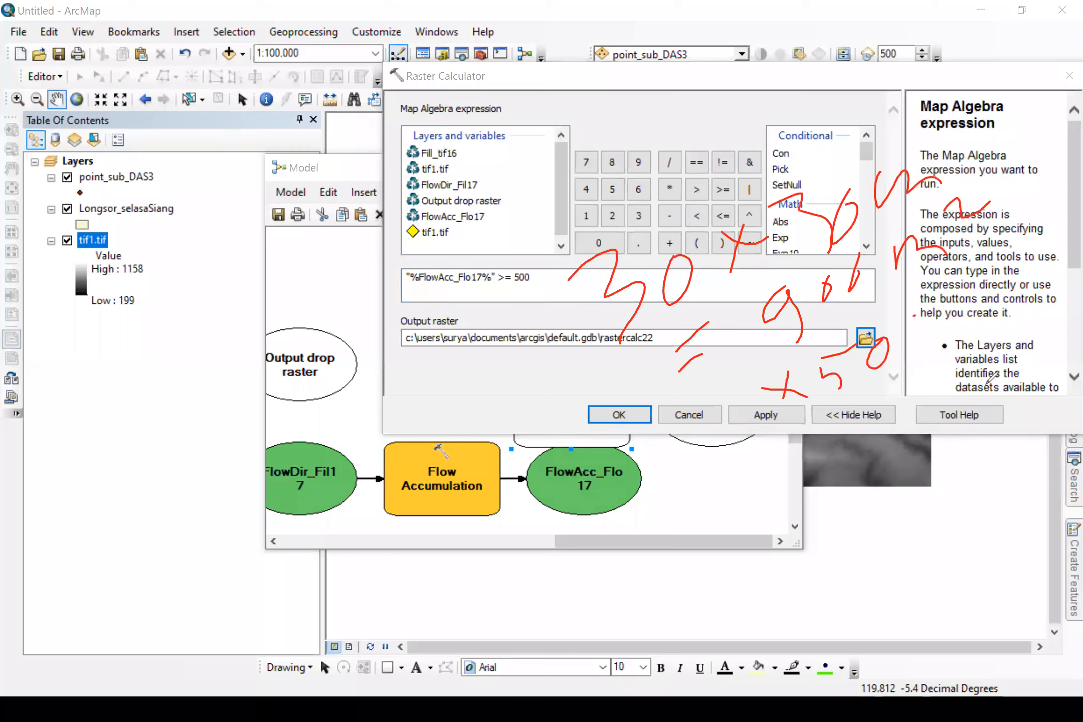
{"action": "left_click_drag", "start_coordinate": [914, 316], "coordinate": [920, 320]}
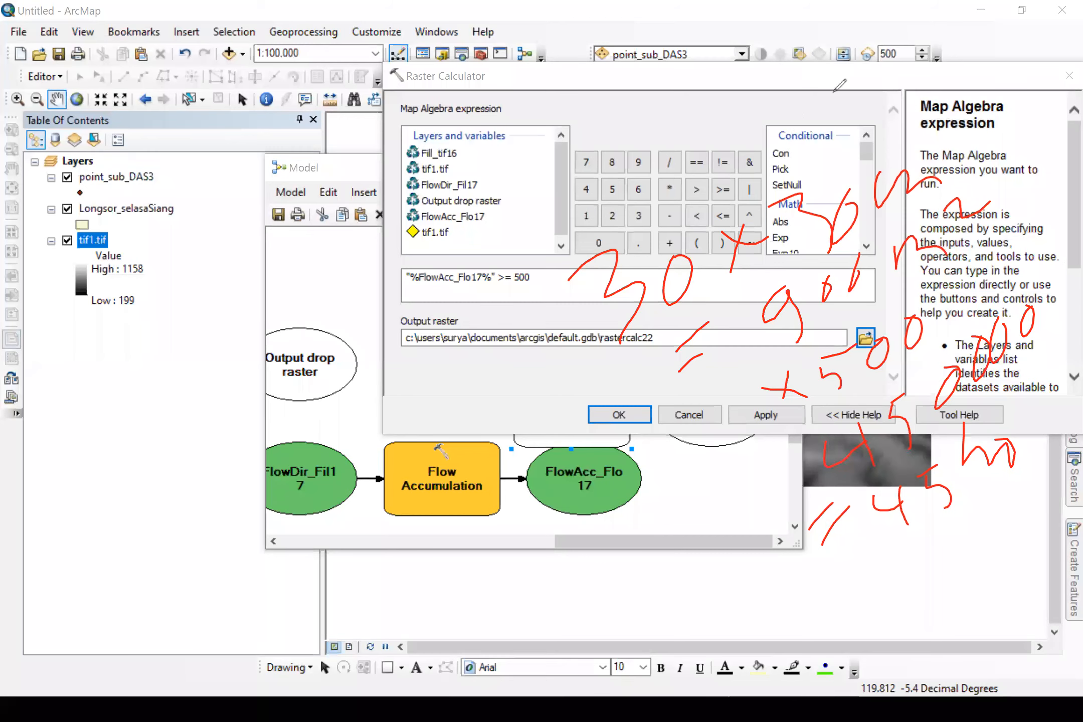
Step: Confirm the Raster Calculator settings and auto-arrange the model diagram
{"action": "left_click", "coordinate": [618, 415]}
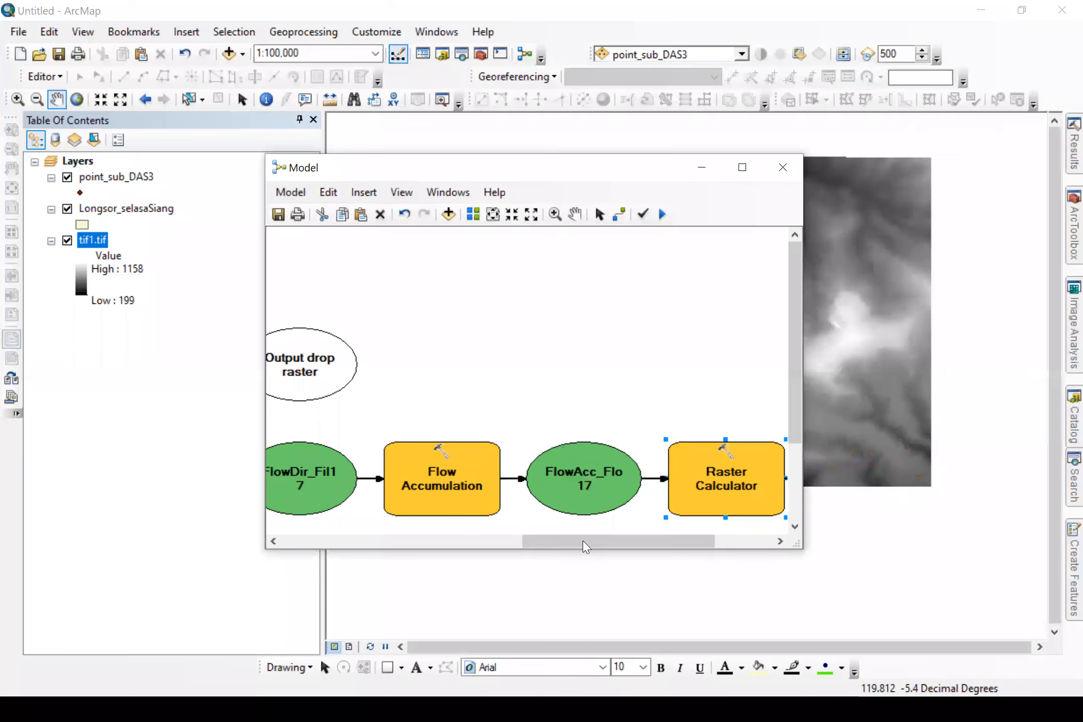
{"action": "left_click", "coordinate": [770, 541]}
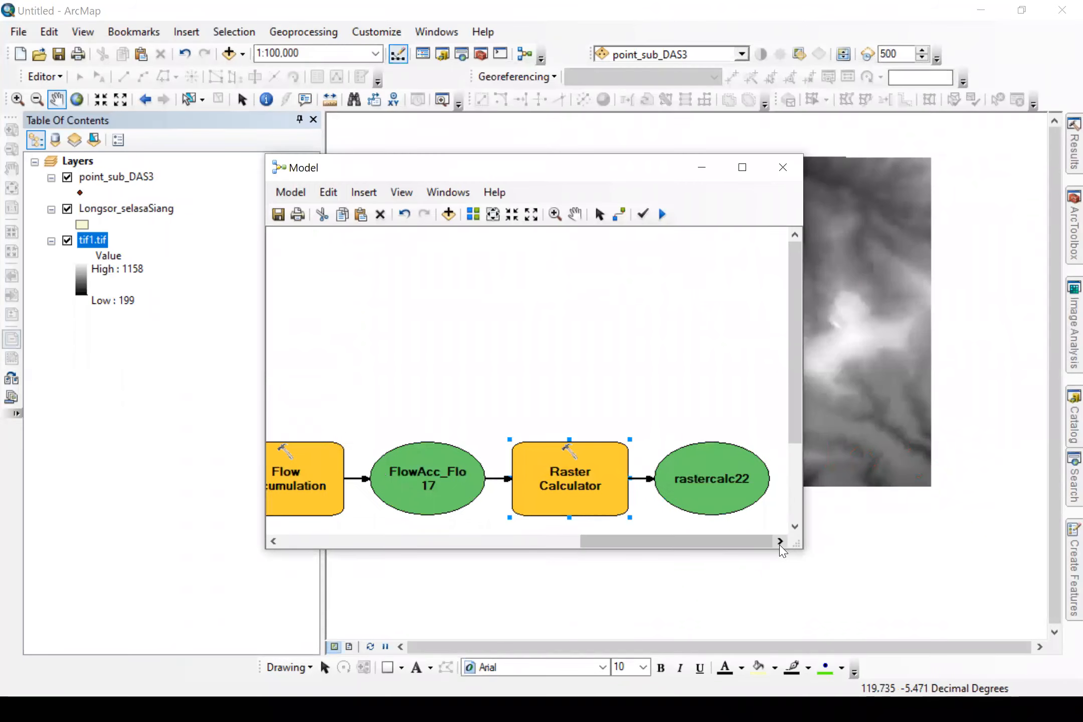
{"action": "left_click_drag", "start_coordinate": [619, 158], "coordinate": [620, 157]}
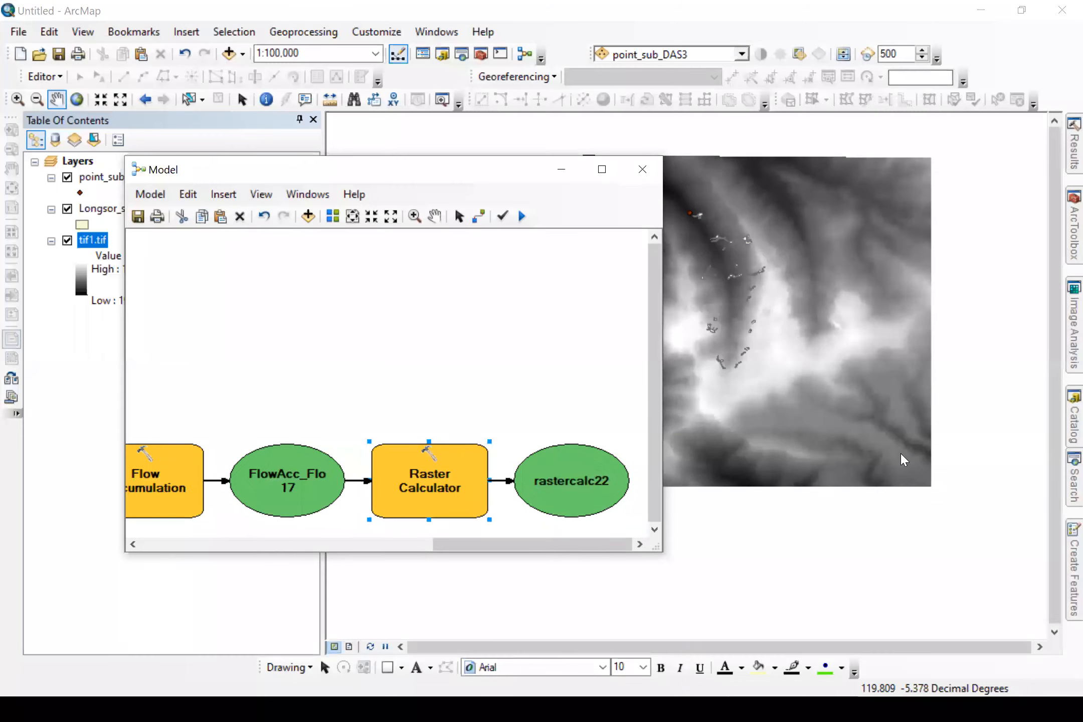
Step: Add the Snap Pour Point tool to the model, with point_sub_DAS3 as pour point data and rastercalc22 as accumulation raster
{"action": "left_click_drag", "start_coordinate": [915, 421], "coordinate": [593, 346]}
{"action": "left_click_drag", "start_coordinate": [484, 331], "coordinate": [572, 334]}
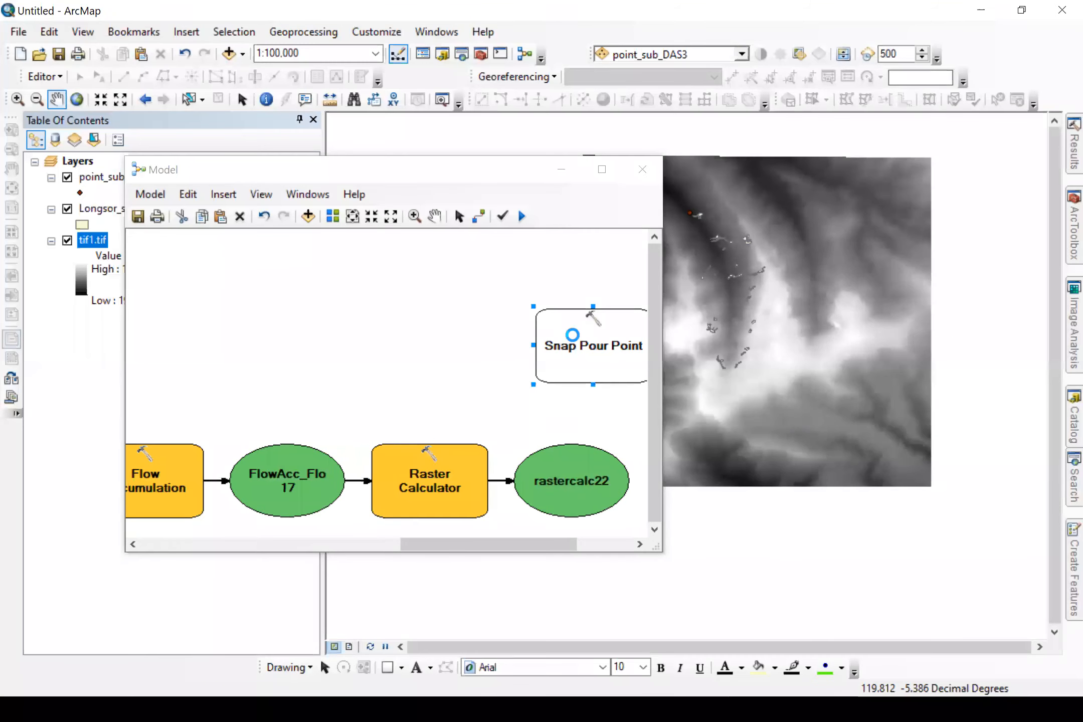
{"action": "double_click", "coordinate": [573, 335]}
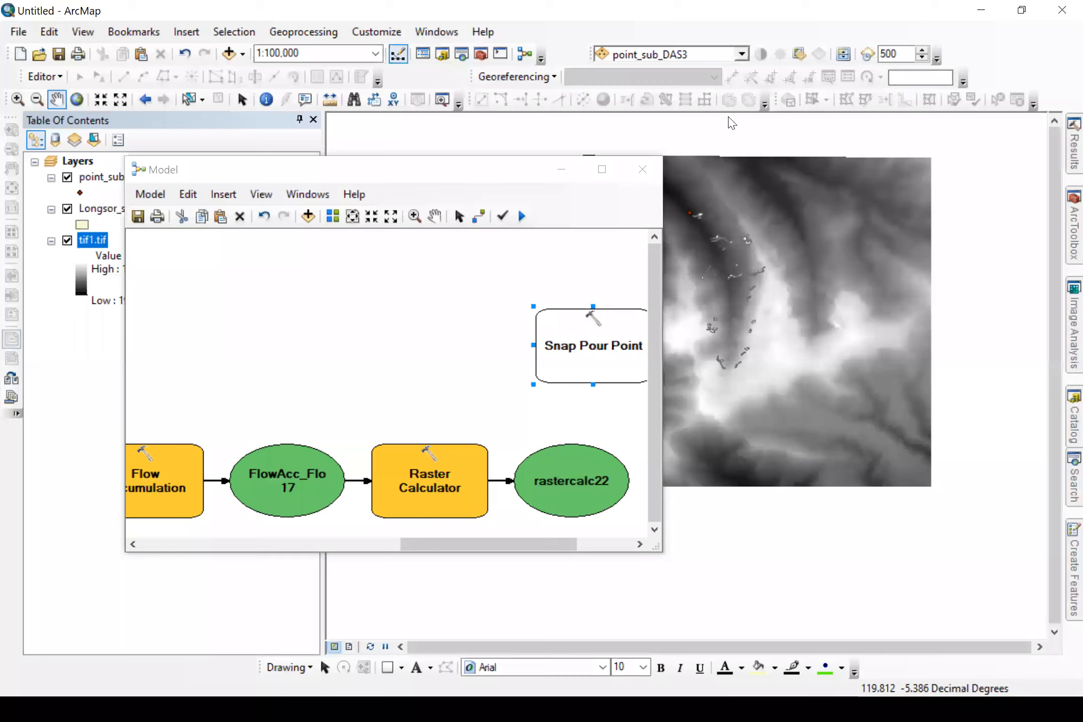
{"action": "left_click", "coordinate": [839, 125]}
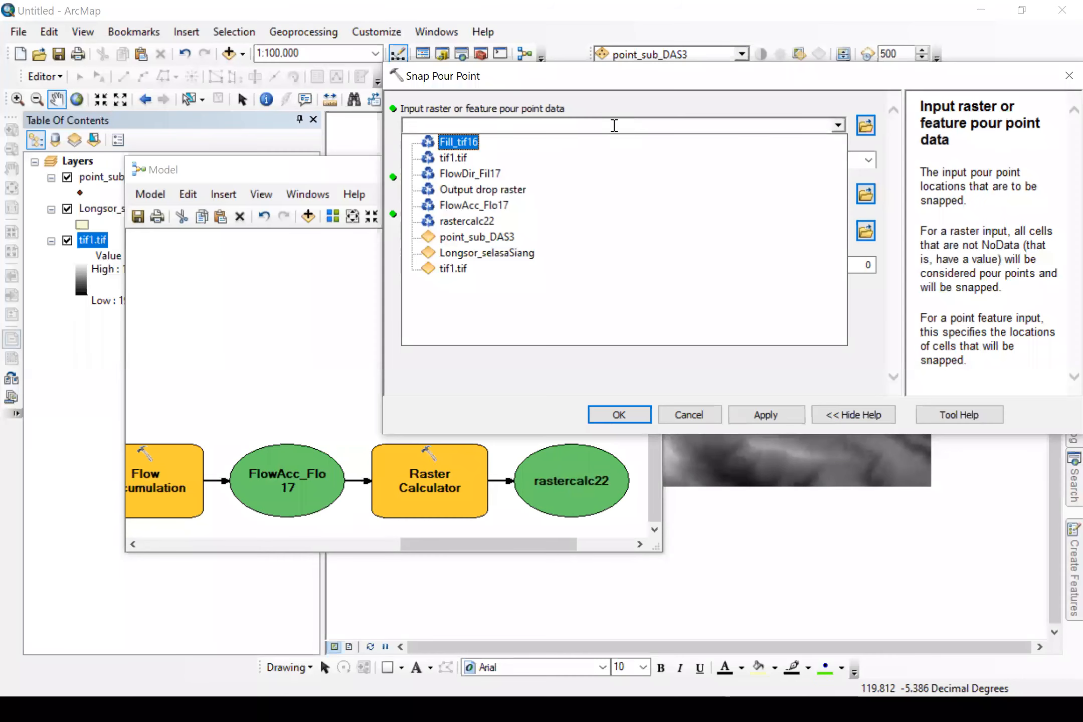
{"action": "left_click", "coordinate": [485, 239]}
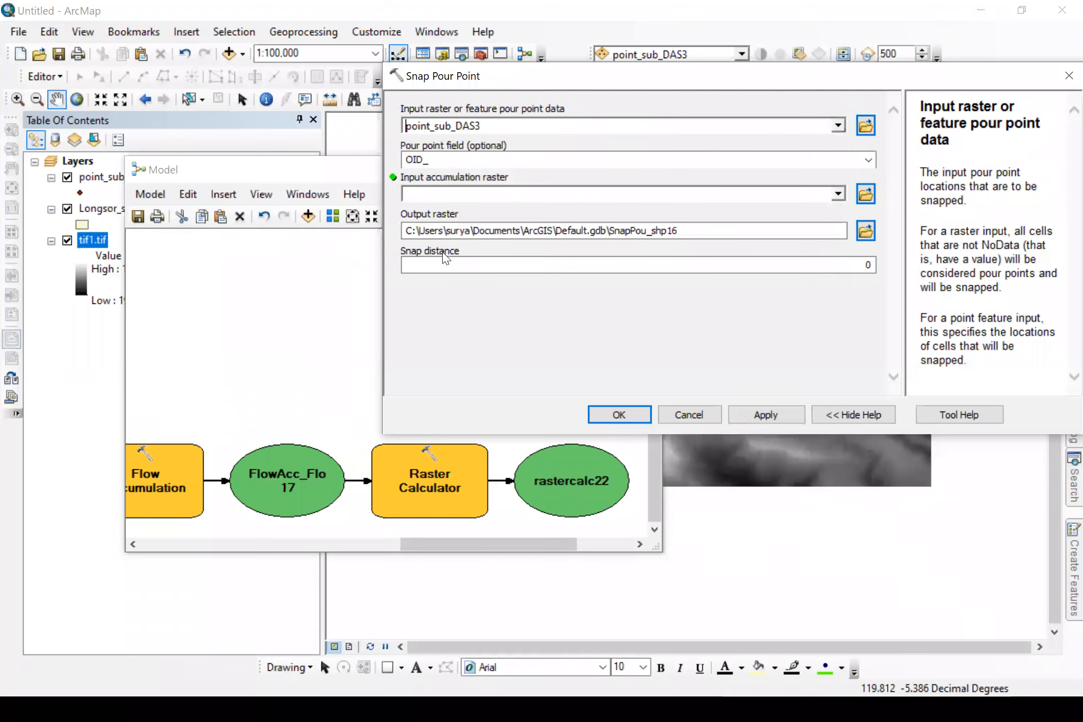
{"action": "left_click", "coordinate": [838, 194]}
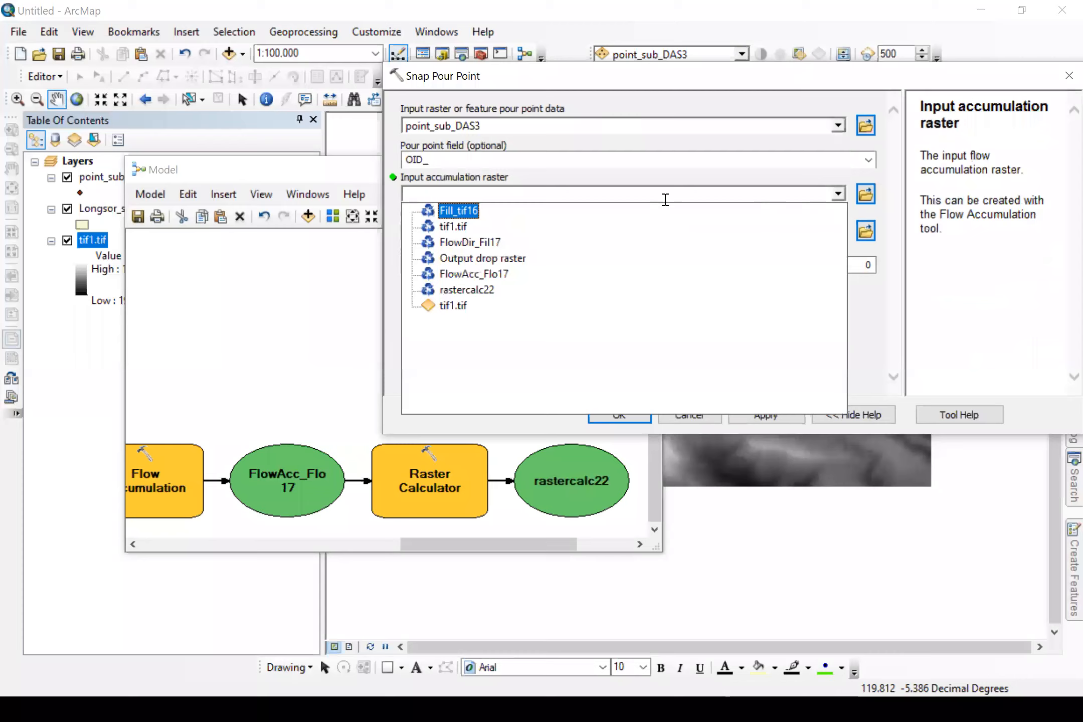
{"action": "left_click", "coordinate": [483, 291]}
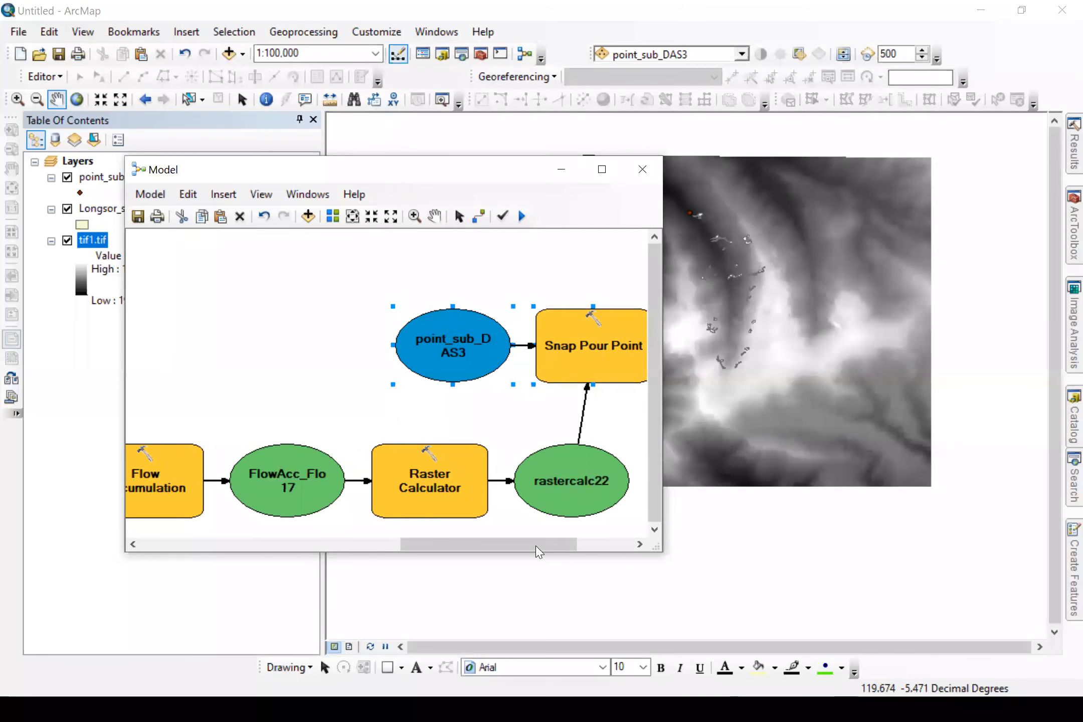
{"action": "left_click_drag", "start_coordinate": [551, 545], "coordinate": [674, 546]}
{"action": "left_click", "coordinate": [530, 410]}
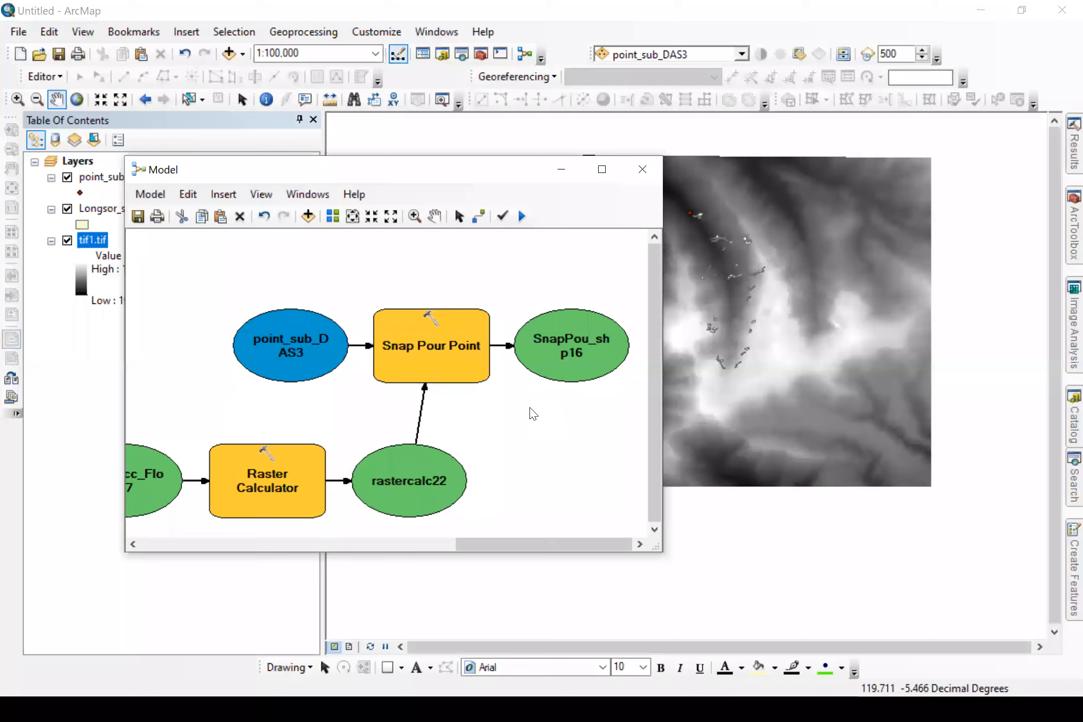
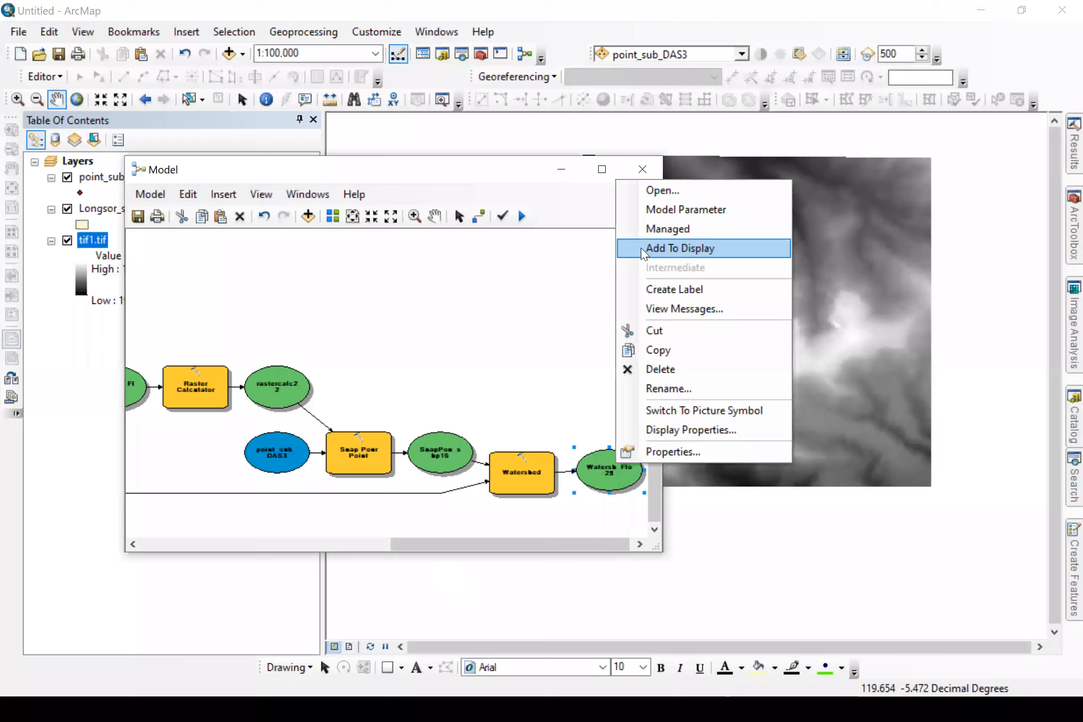
Step: Add the Watershed output and the rastercalc22 stream raster to the map display, and inspect the pour point against the stream cells
{"action": "left_click", "coordinate": [643, 254]}
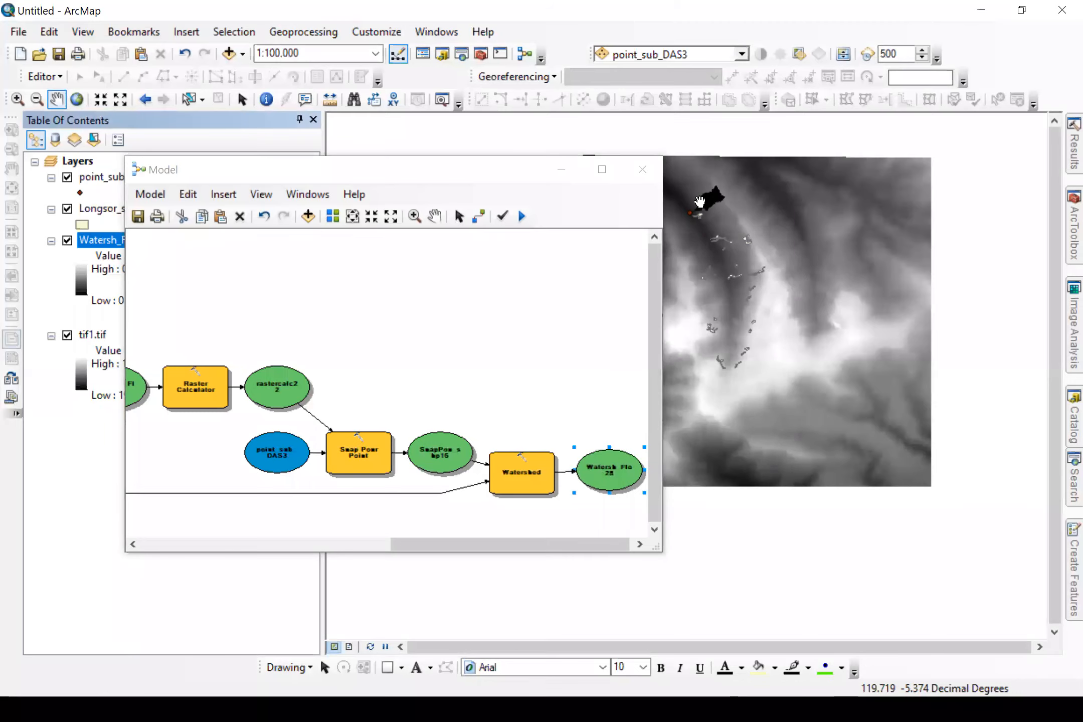
{"action": "scroll", "coordinate": [700, 201], "scroll_direction": "up", "scroll_amount": 5}
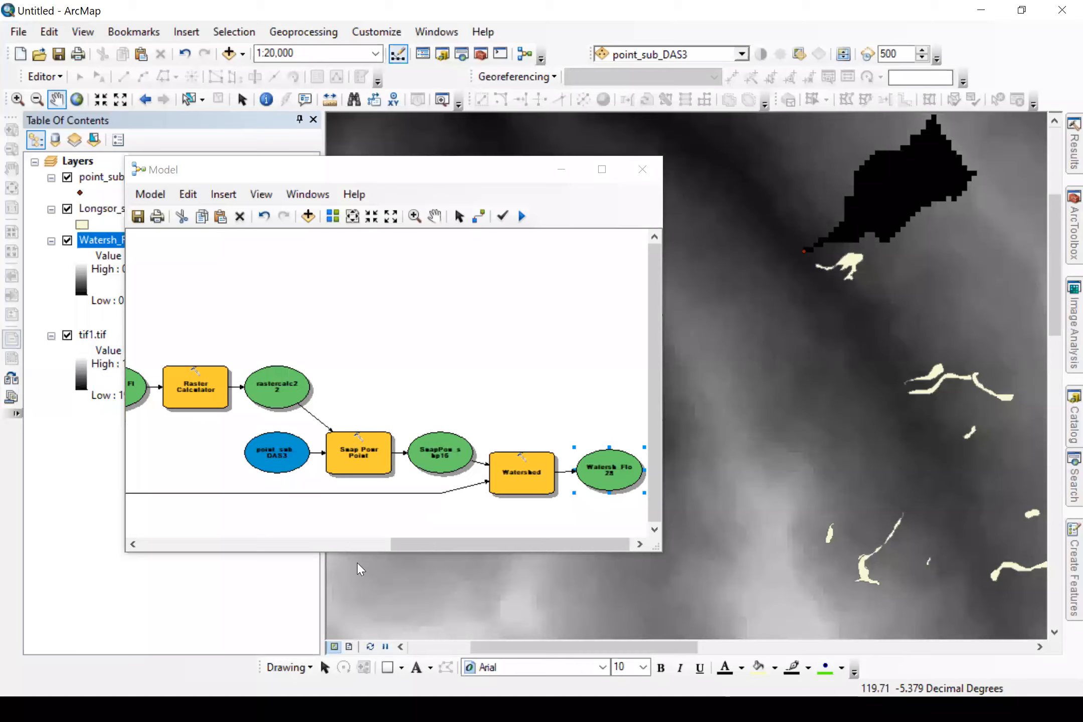
{"action": "left_click_drag", "start_coordinate": [399, 381], "coordinate": [420, 381]}
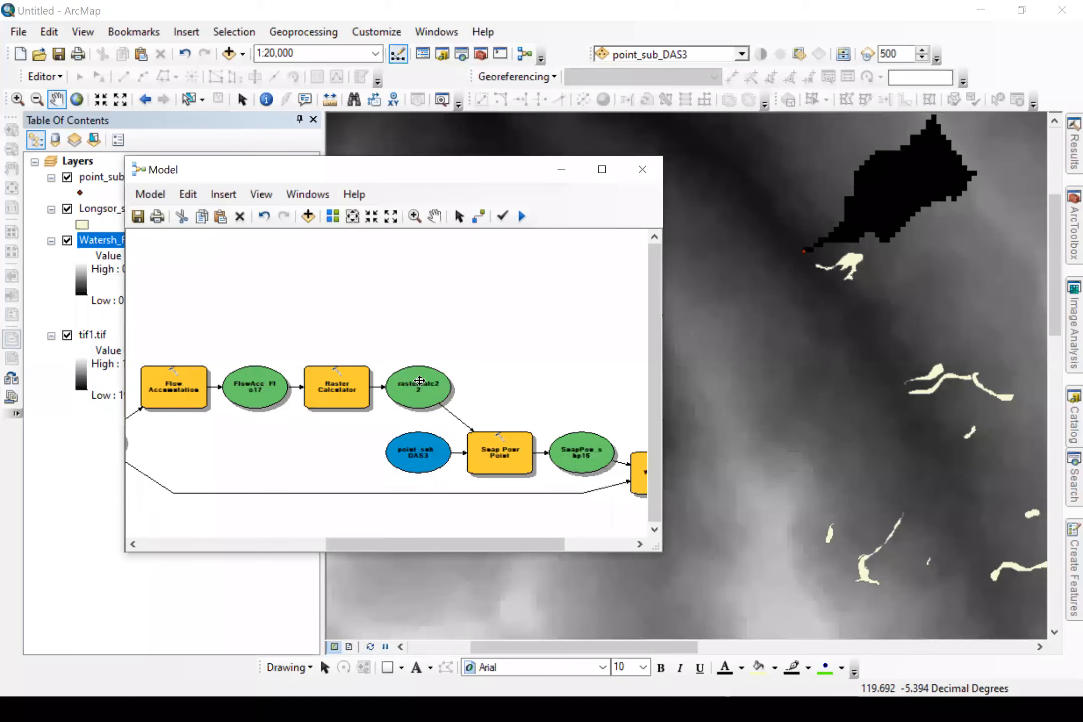
{"action": "left_click", "coordinate": [419, 381]}
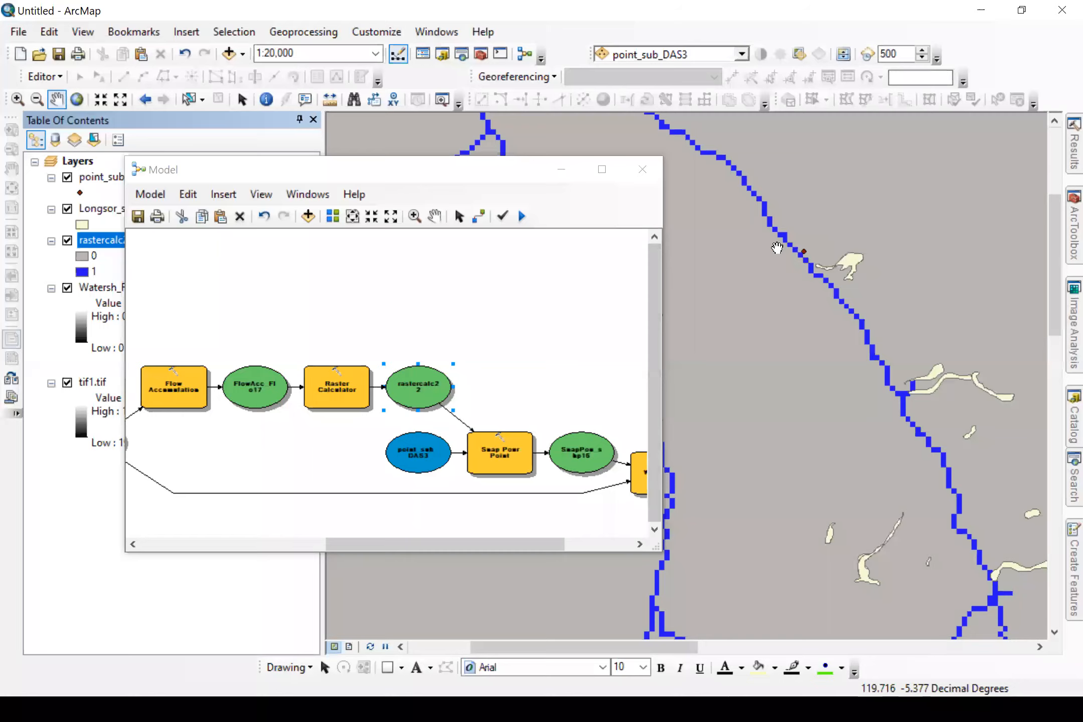
{"action": "scroll", "coordinate": [832, 201], "scroll_direction": "down", "scroll_amount": 5}
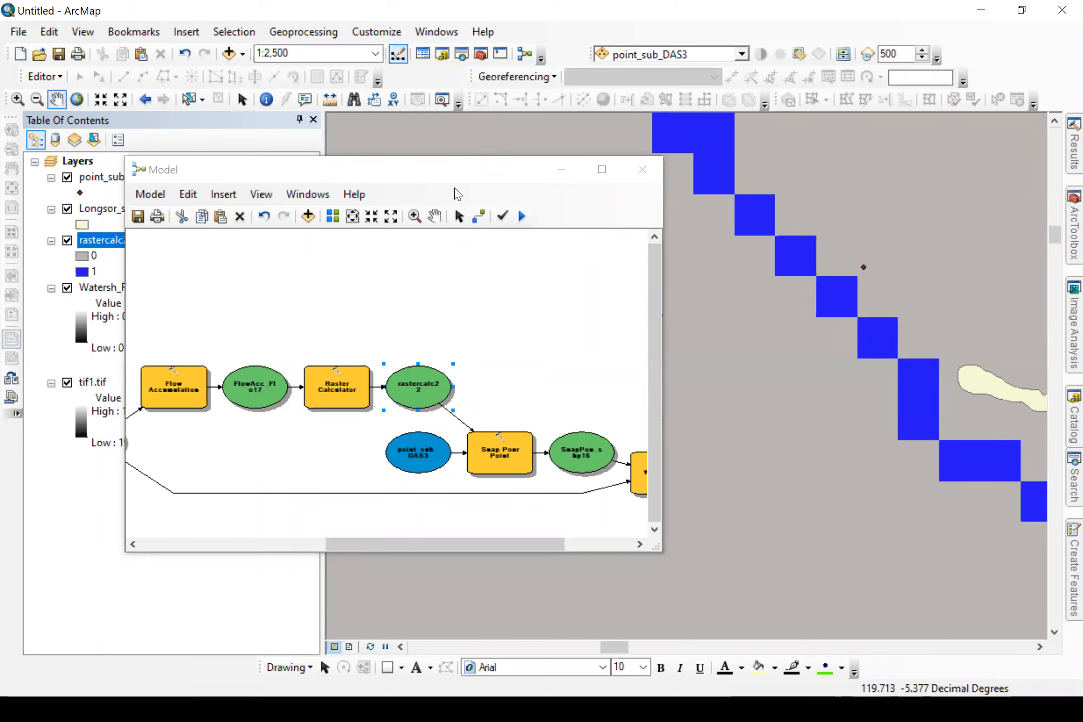
Step: Move the model window clear of the layer list and delete the point_sub_DAS3 input from the model
{"action": "left_click", "coordinate": [473, 176]}
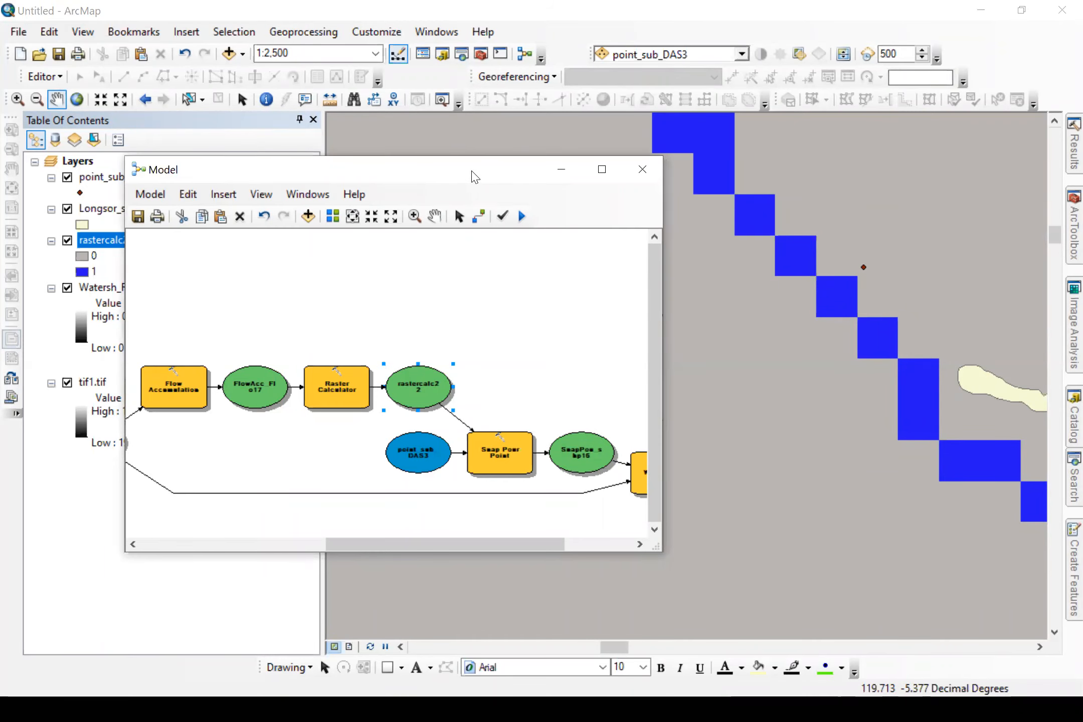
{"action": "left_click_drag", "start_coordinate": [473, 177], "coordinate": [433, 242]}
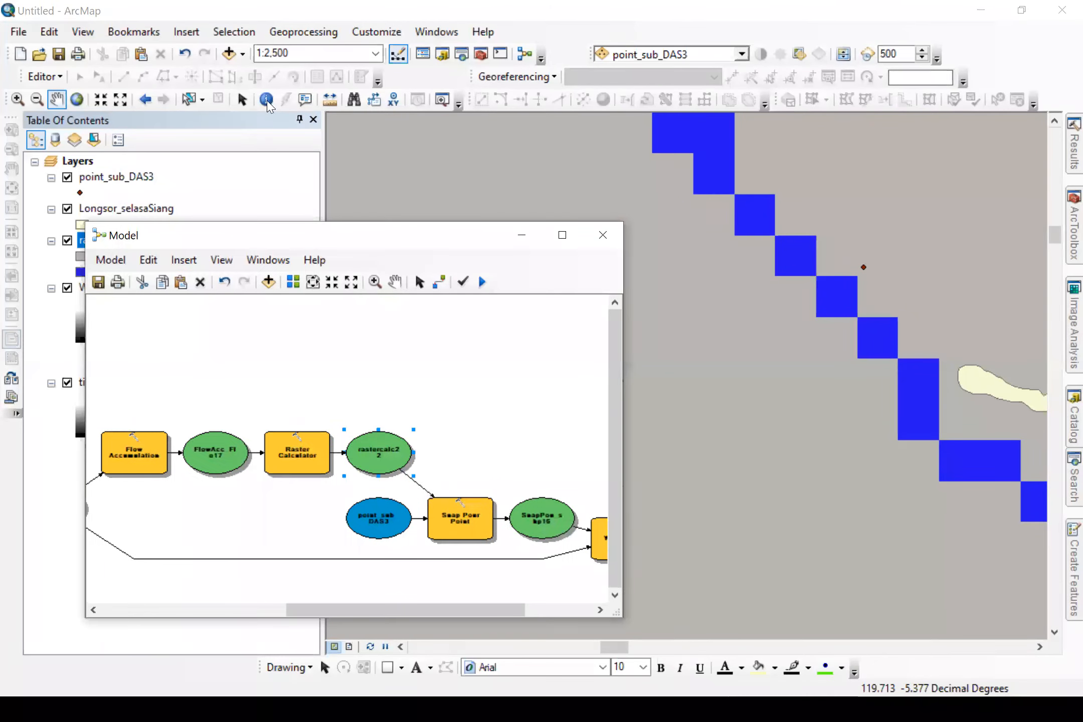
{"action": "left_click", "coordinate": [375, 523]}
{"action": "key", "text": "Delete"}
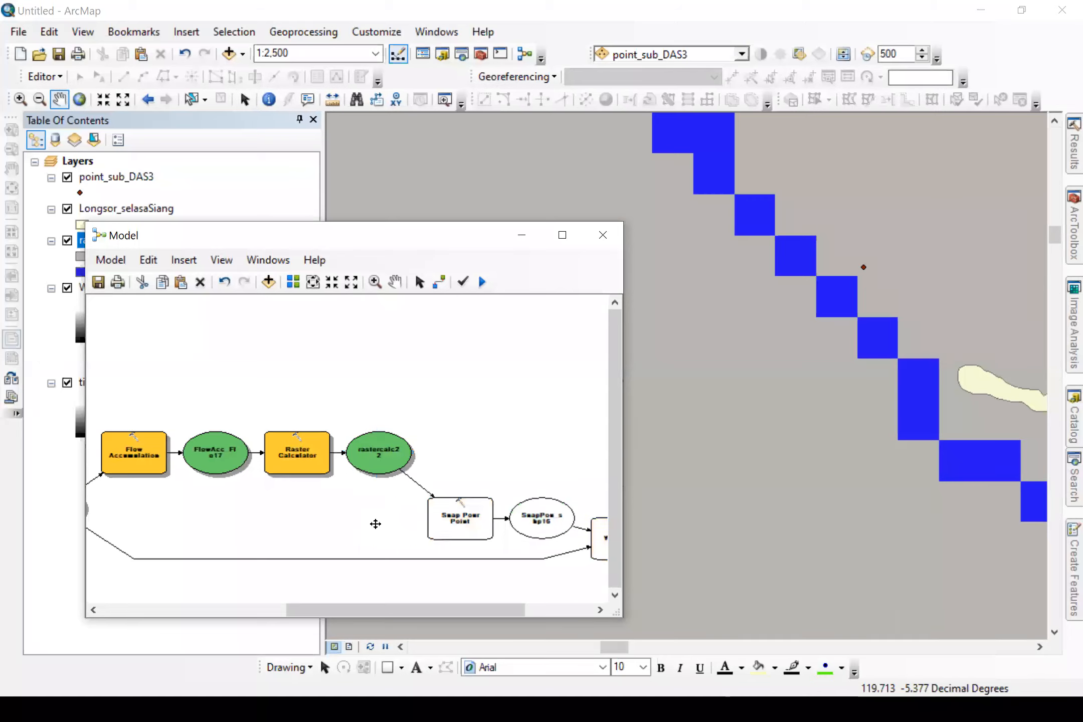
Step: Edit the point_sub_DAS3 layer, moving its point onto the adjacent blue stream cell, and end the edit session keeping the change
{"action": "left_click", "coordinate": [118, 182]}
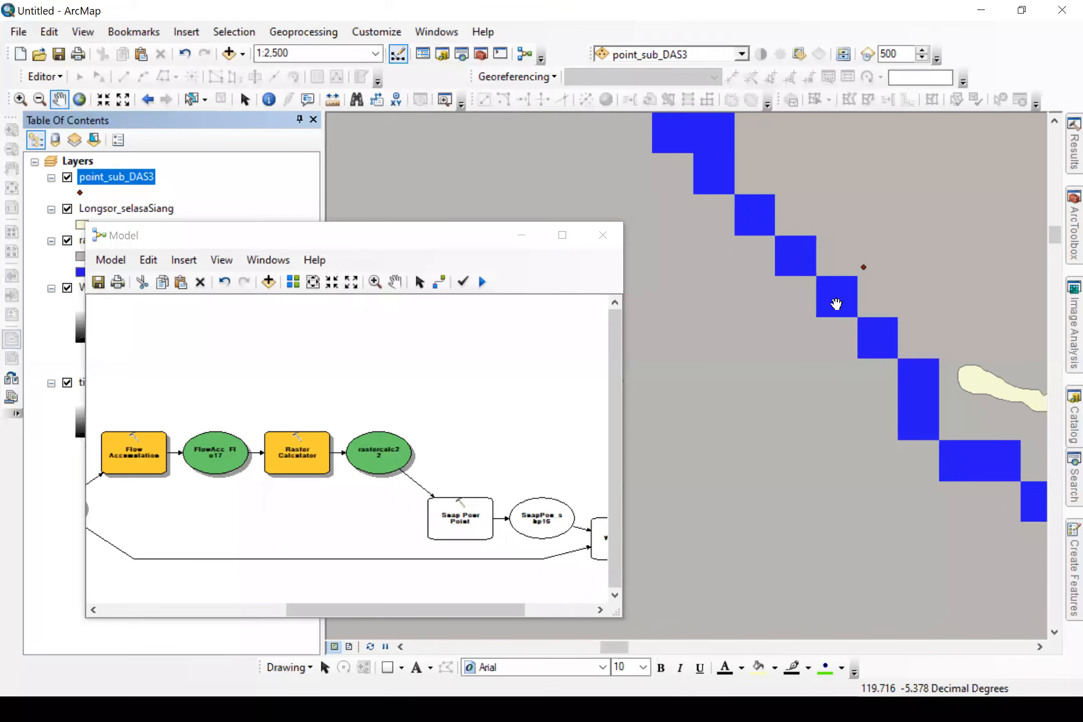
{"action": "right_click", "coordinate": [133, 183]}
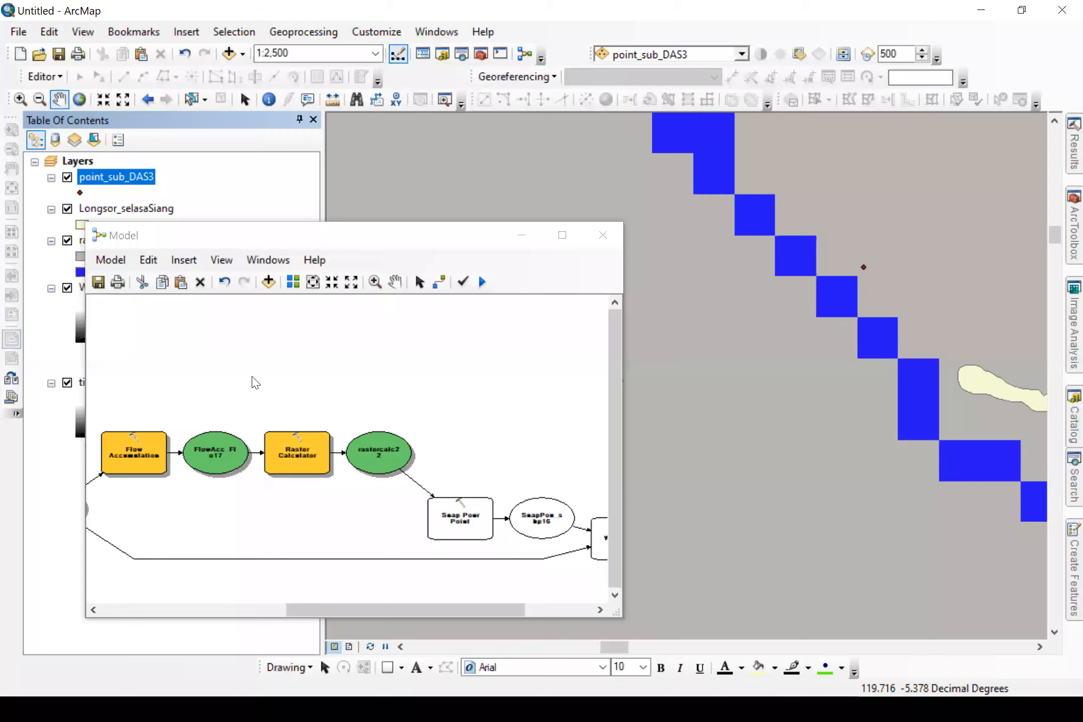
{"action": "left_click", "coordinate": [449, 401]}
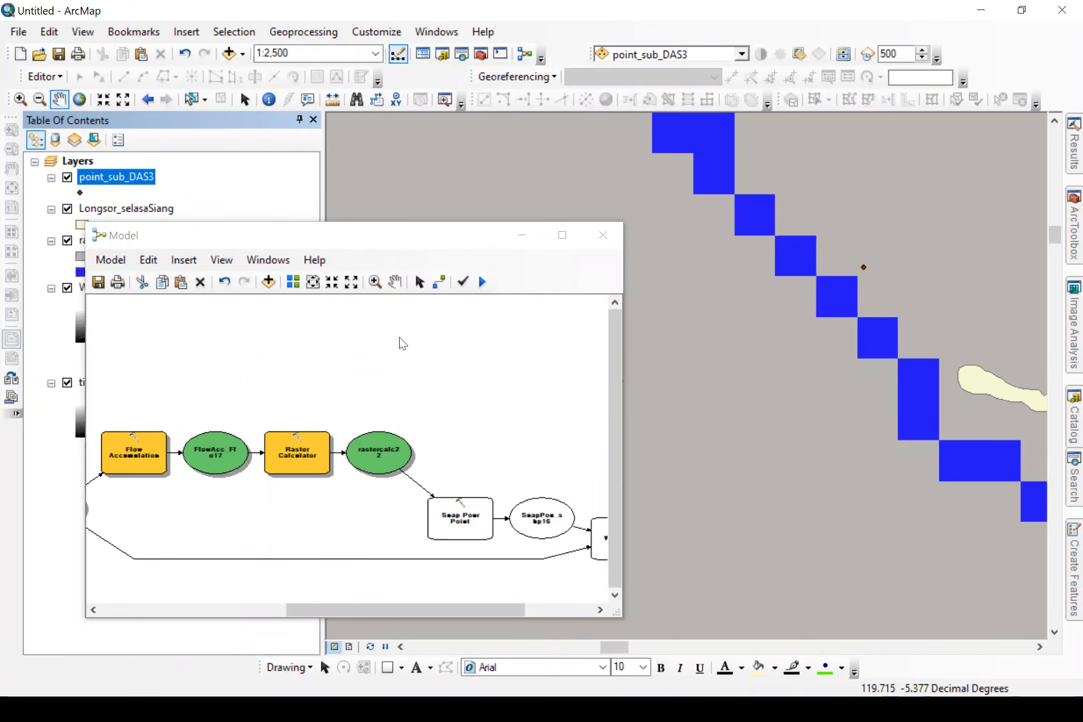
{"action": "left_click", "coordinate": [864, 266]}
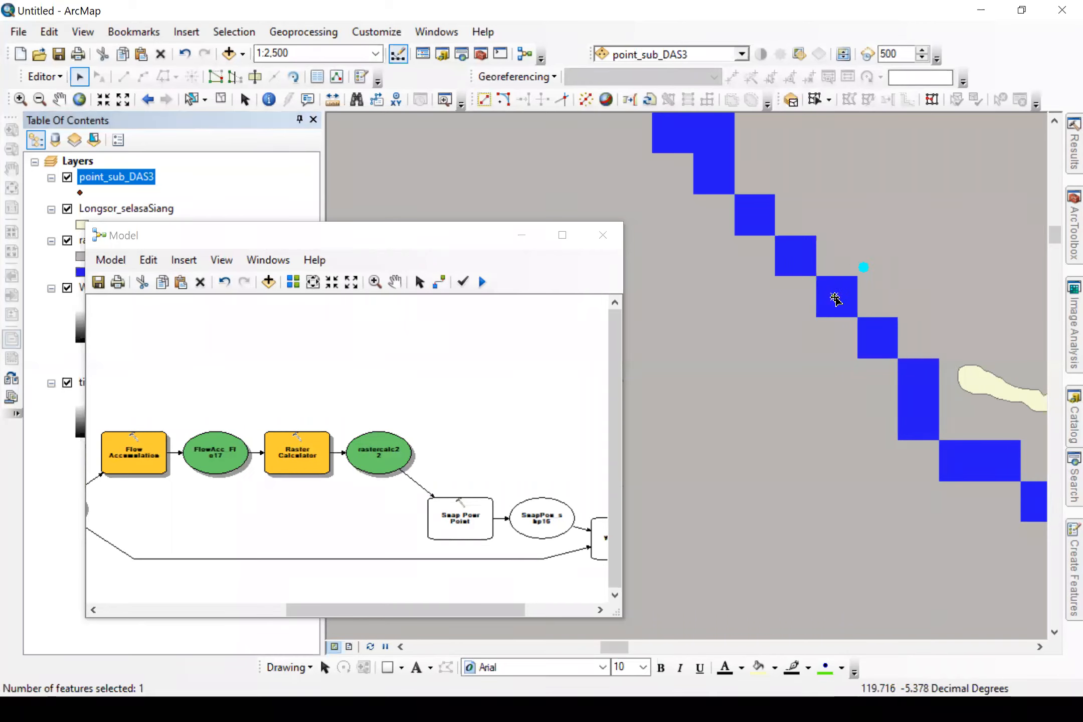
{"action": "left_click_drag", "start_coordinate": [835, 299], "coordinate": [834, 298]}
{"action": "left_click", "coordinate": [761, 436]}
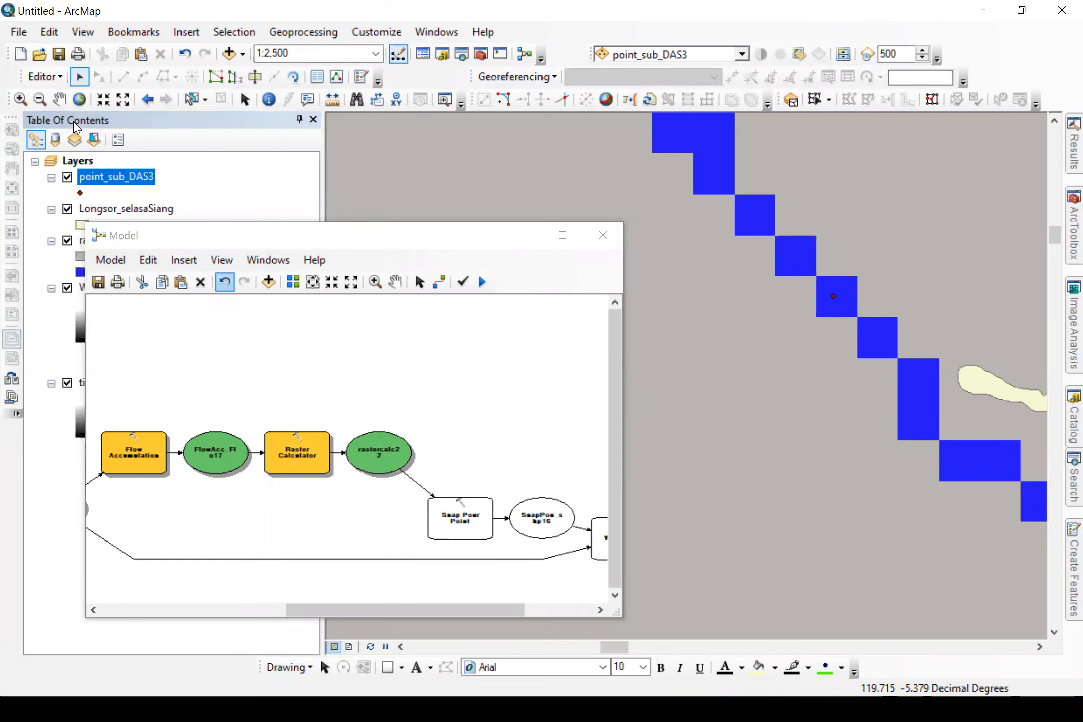
{"action": "left_click", "coordinate": [486, 411]}
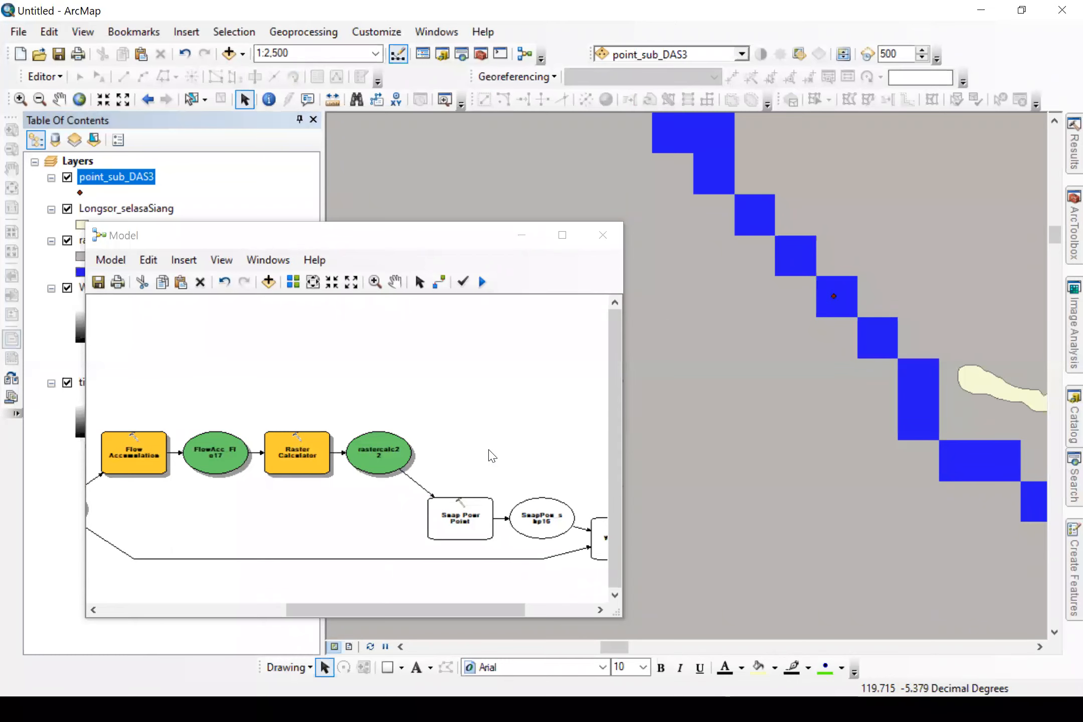
Step: Set point_sub_DAS3 as the pour point data of the existing Snap Pour Point tool
{"action": "left_click", "coordinate": [491, 372]}
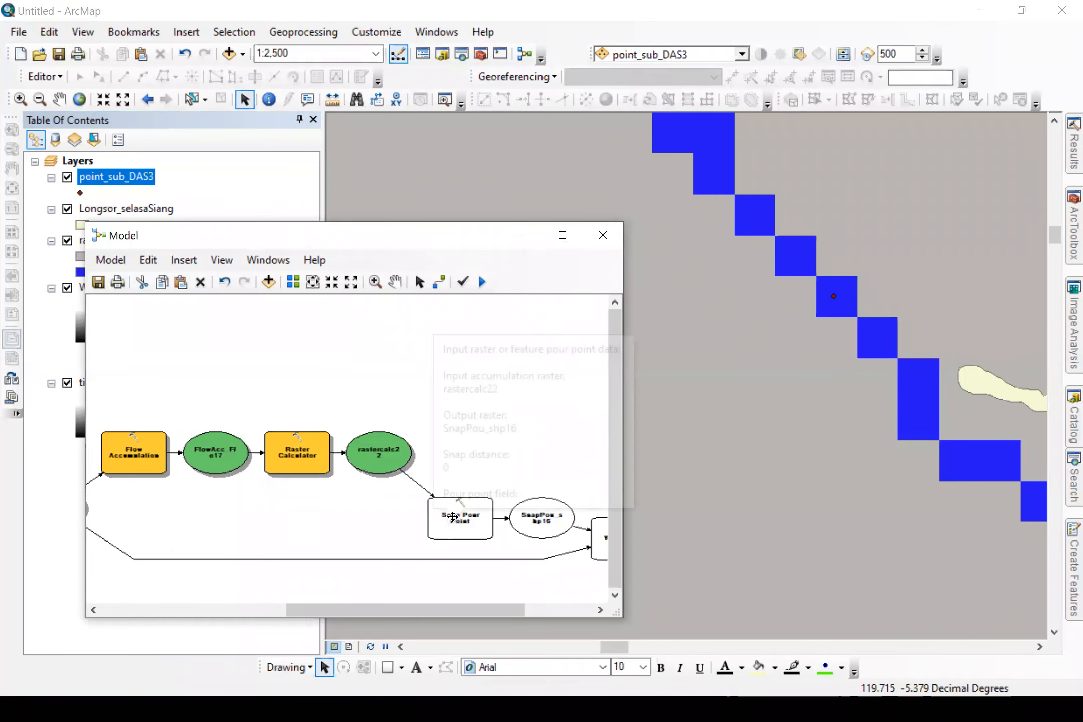
{"action": "double_click", "coordinate": [457, 521]}
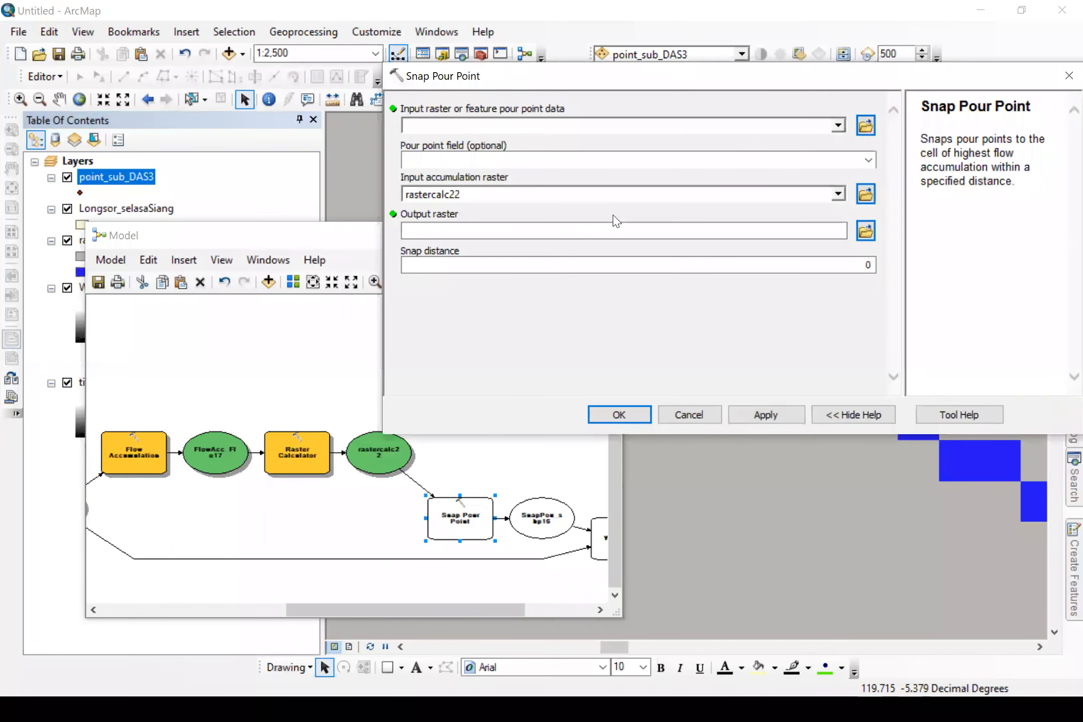
{"action": "left_click", "coordinate": [835, 125]}
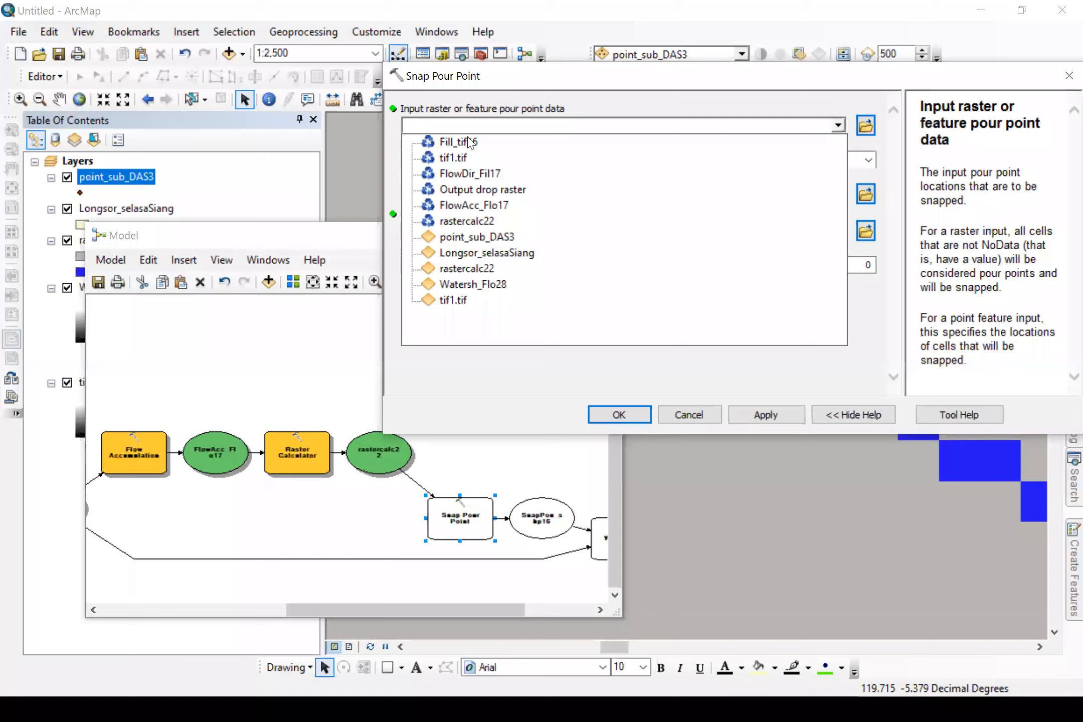
{"action": "left_click", "coordinate": [632, 409]}
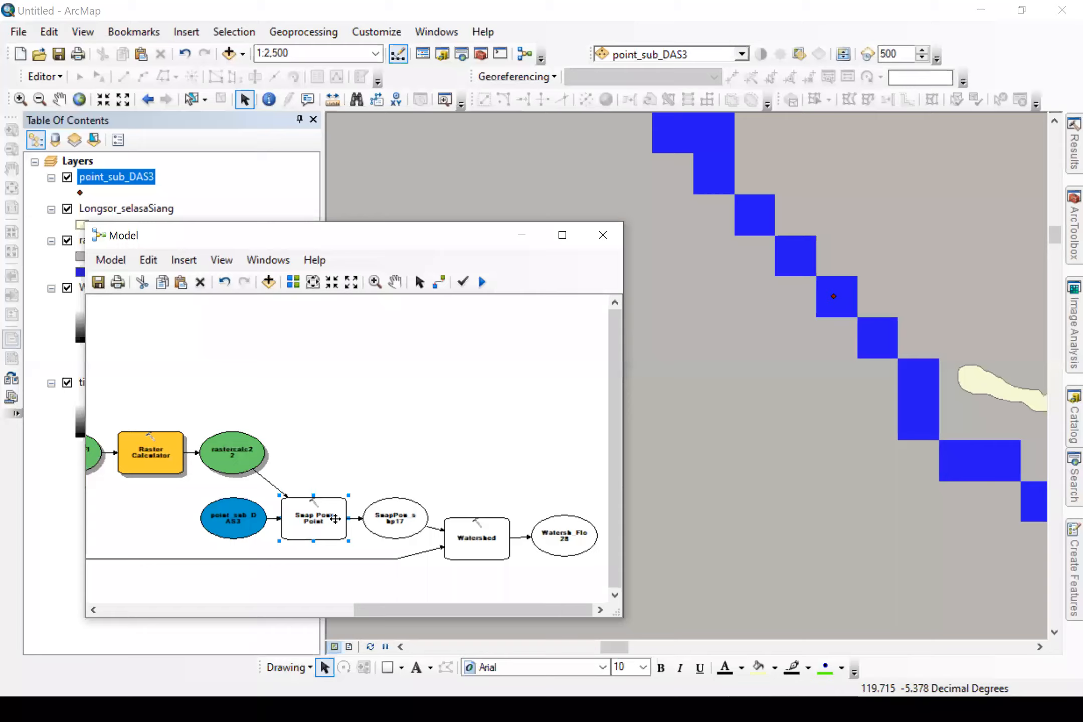
Step: Delete the Snap Pour Point tool and its point_sub_DAS3 input from the model
{"action": "key", "text": "Delete"}
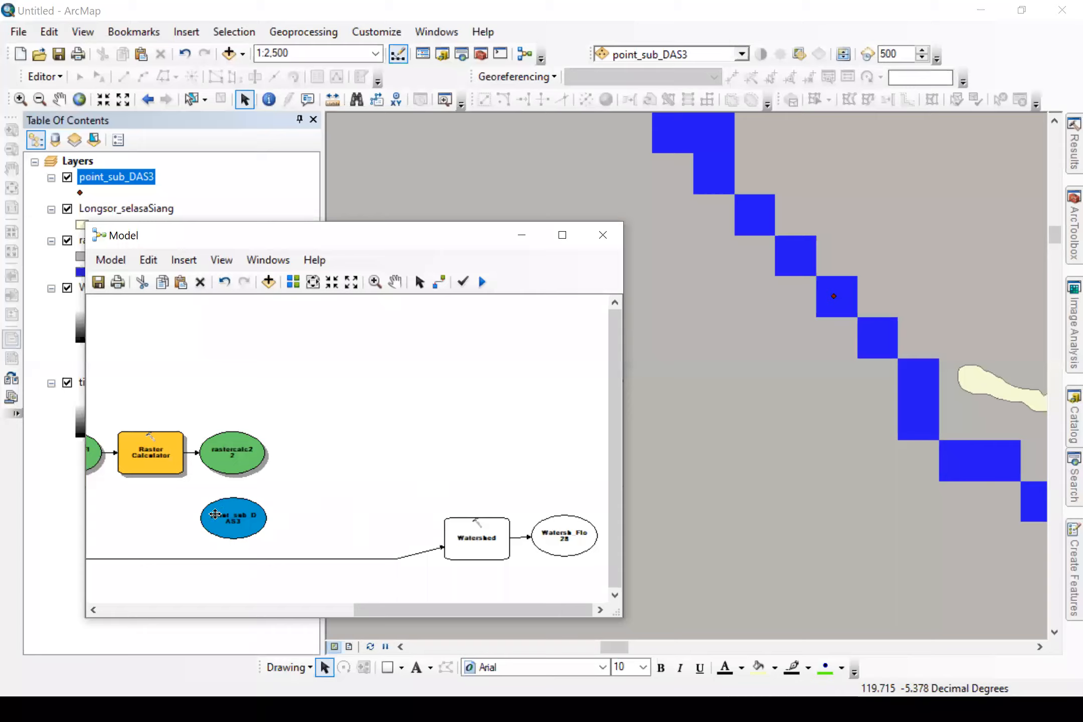
{"action": "left_click", "coordinate": [215, 514]}
{"action": "key", "text": "Delete"}
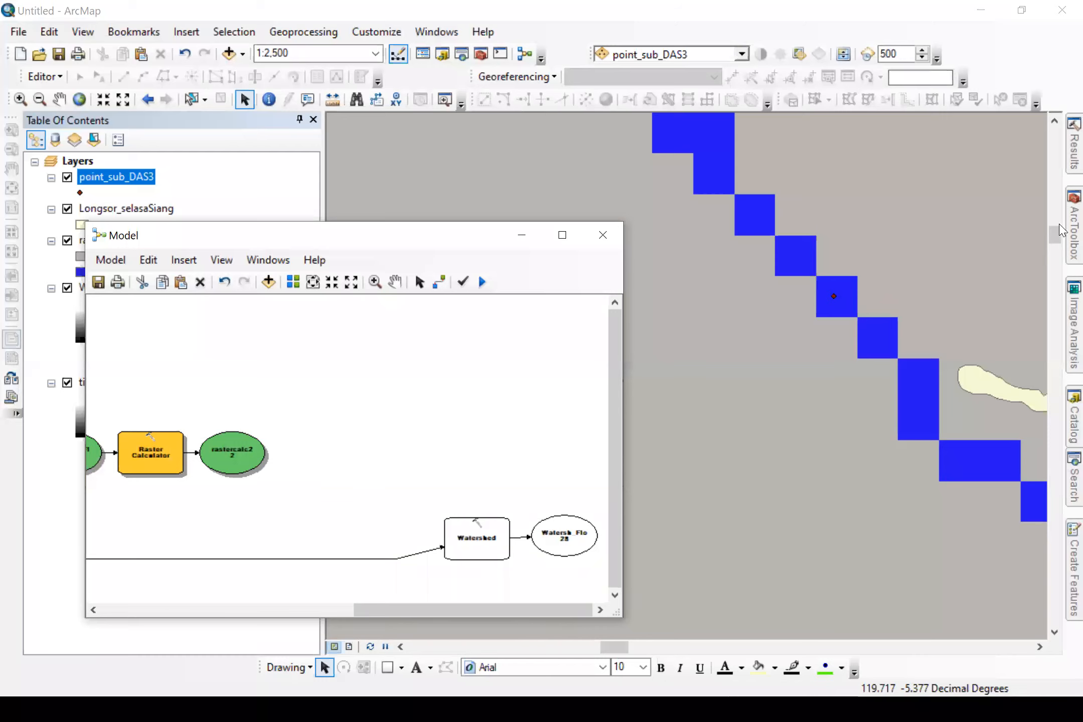
Step: Add a new Snap Pour Point tool to the model, with point_sub_DAS3 as pour point data and rastercalc22 as accumulation raster
{"action": "left_click_drag", "start_coordinate": [919, 421], "coordinate": [369, 463]}
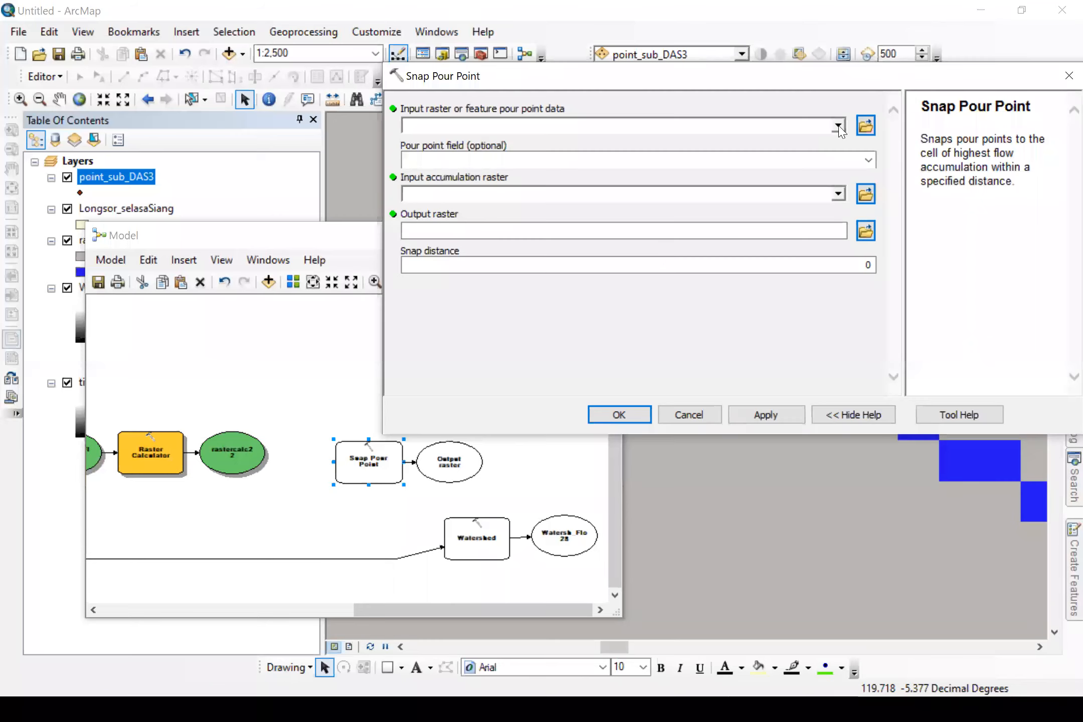
{"action": "left_click", "coordinate": [496, 249]}
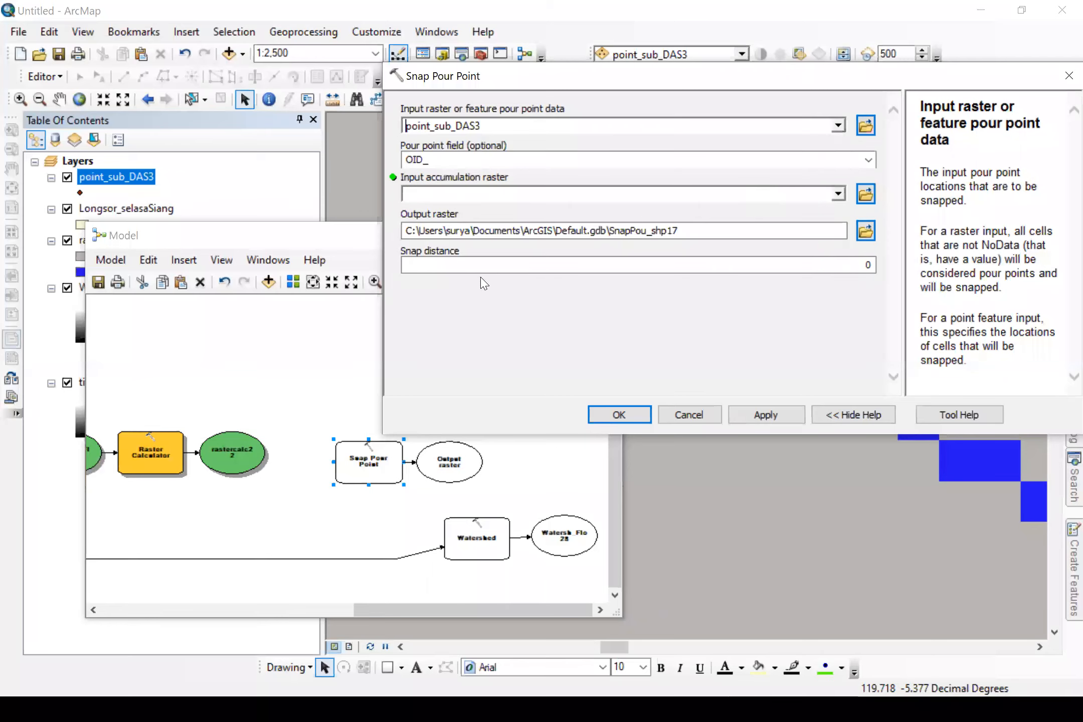
{"action": "left_click", "coordinate": [478, 291]}
{"action": "left_click", "coordinate": [478, 290]}
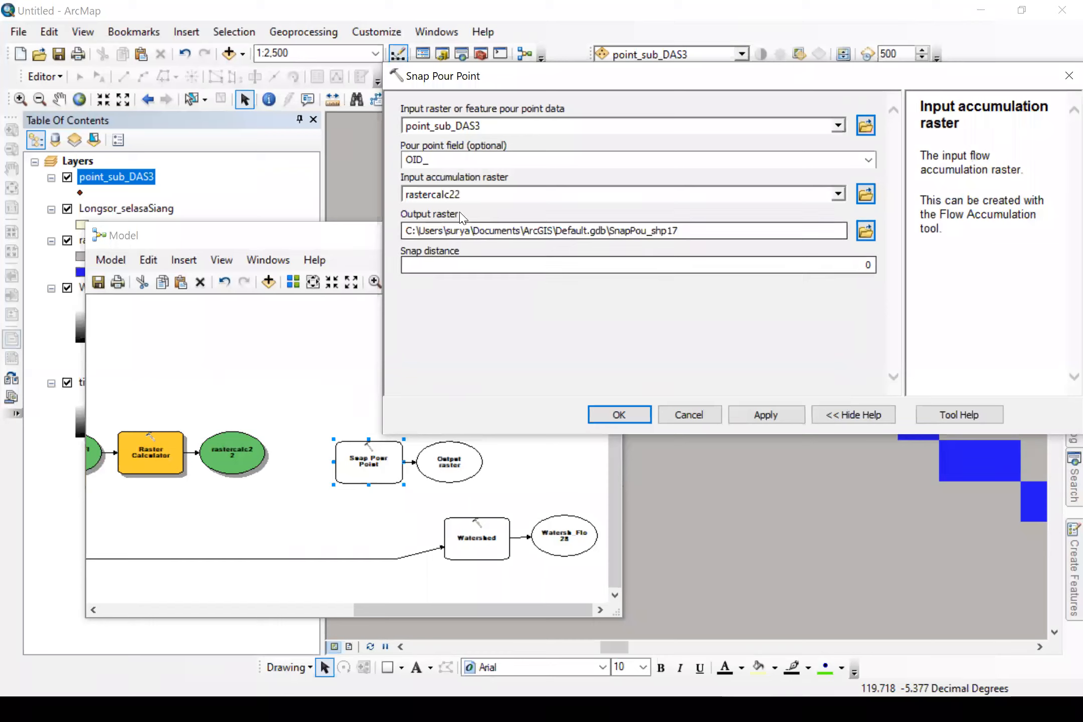
{"action": "left_click", "coordinate": [619, 415]}
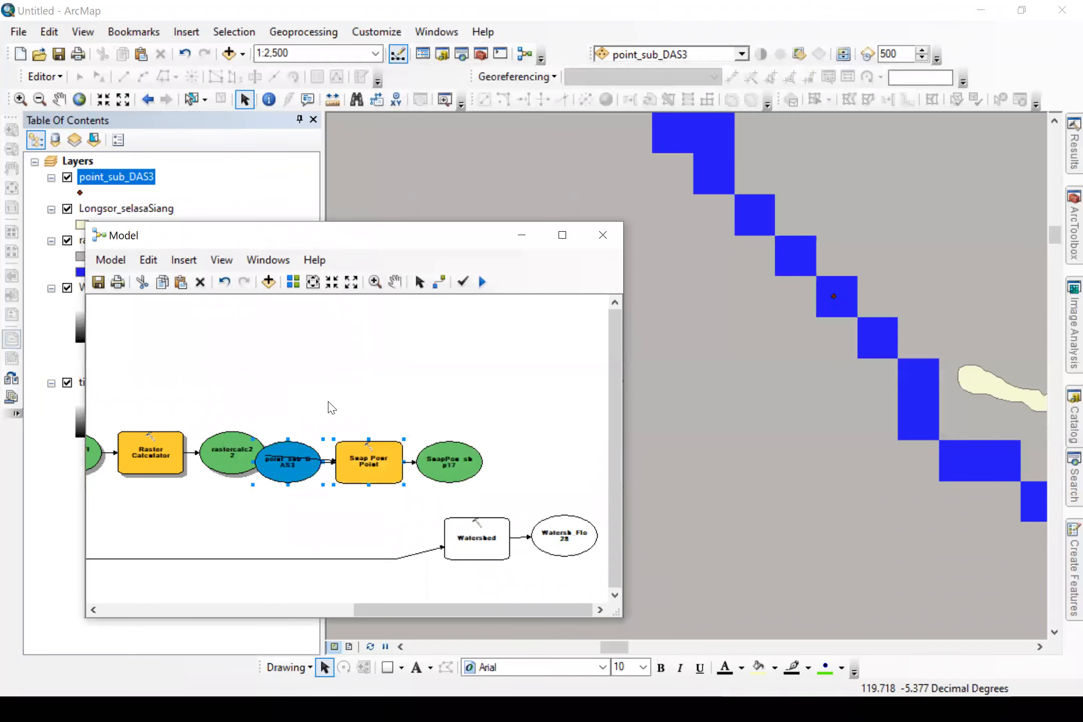
Step: Set SnapPou_shp17 as the Watershed tool's pour point data, keeping the output raster Watersh_Flo28, and run the model
{"action": "double_click", "coordinate": [470, 531]}
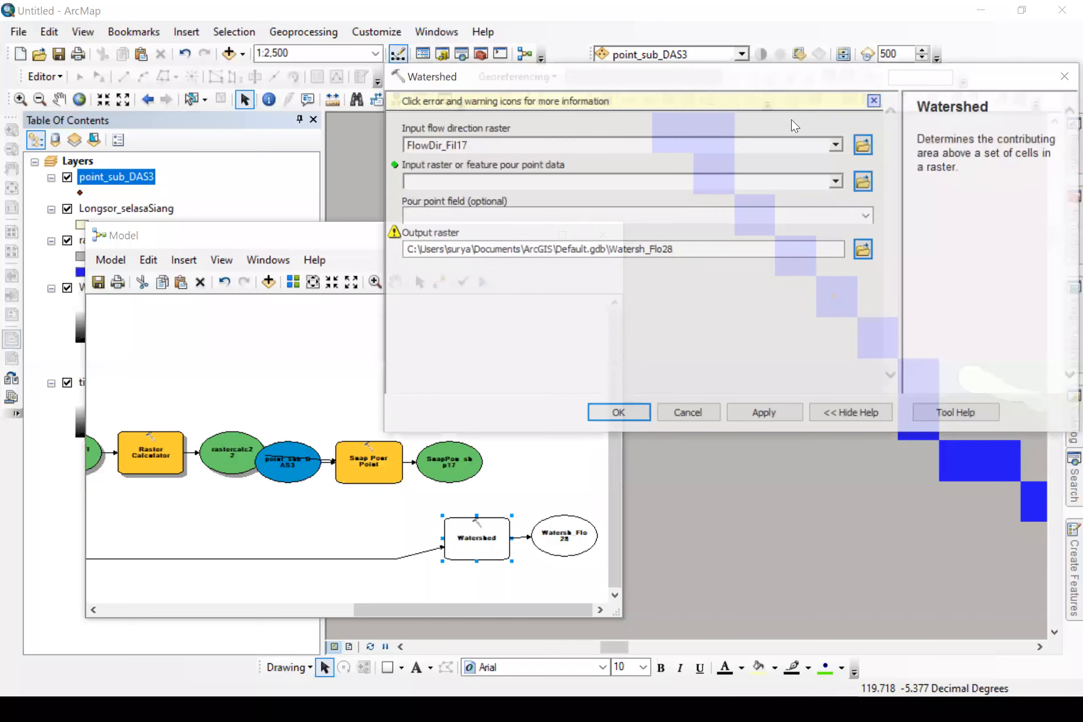
{"action": "left_click", "coordinate": [838, 181]}
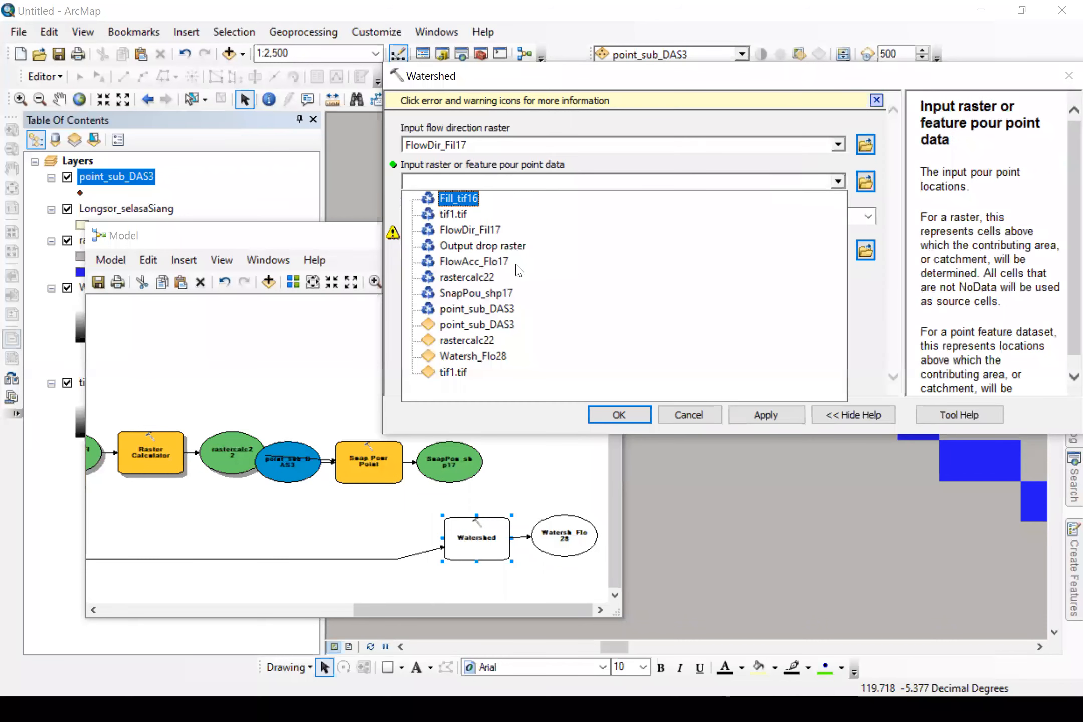
{"action": "left_click", "coordinate": [504, 297]}
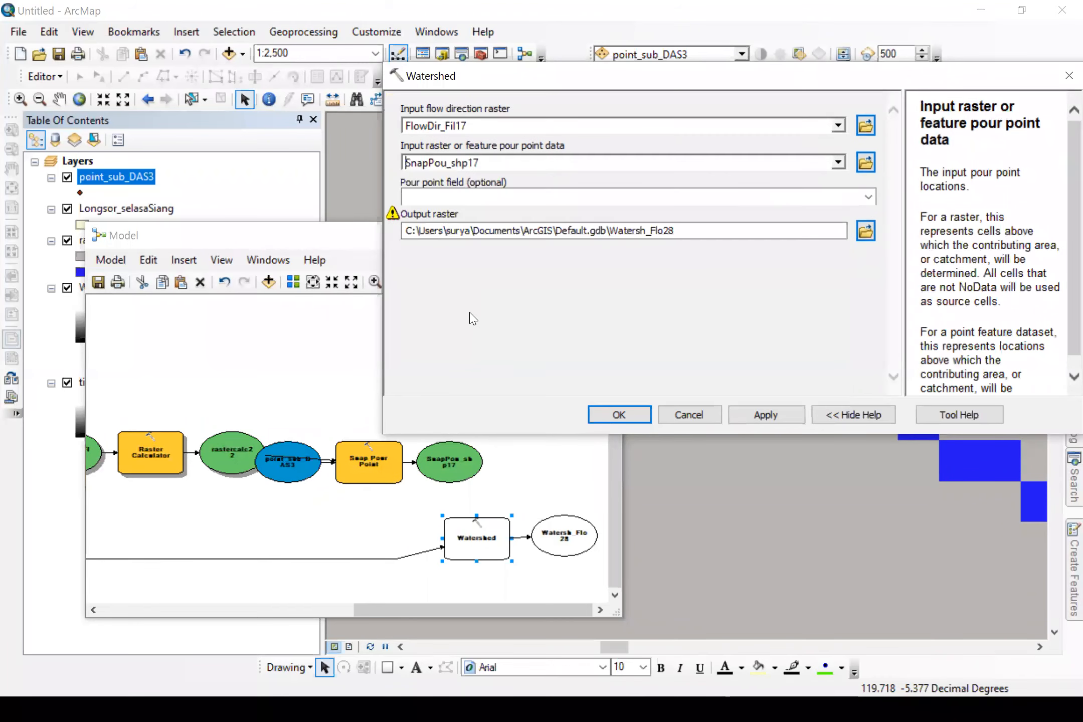
{"action": "left_click", "coordinate": [715, 233]}
{"action": "left_click", "coordinate": [610, 411]}
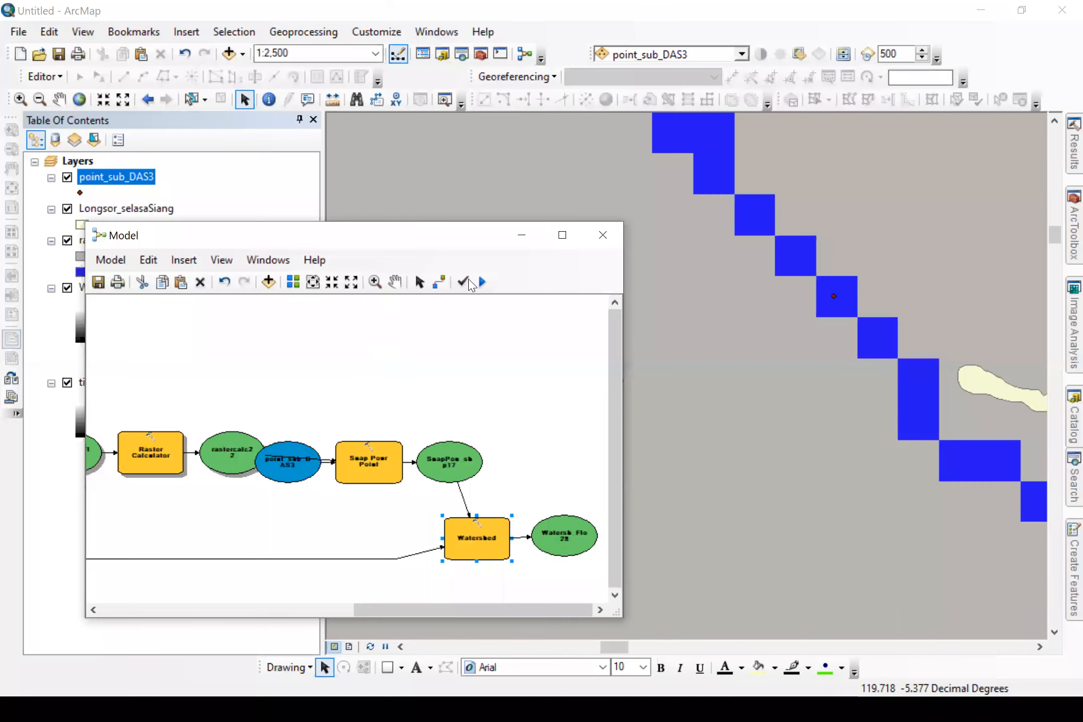
{"action": "left_click", "coordinate": [481, 283]}
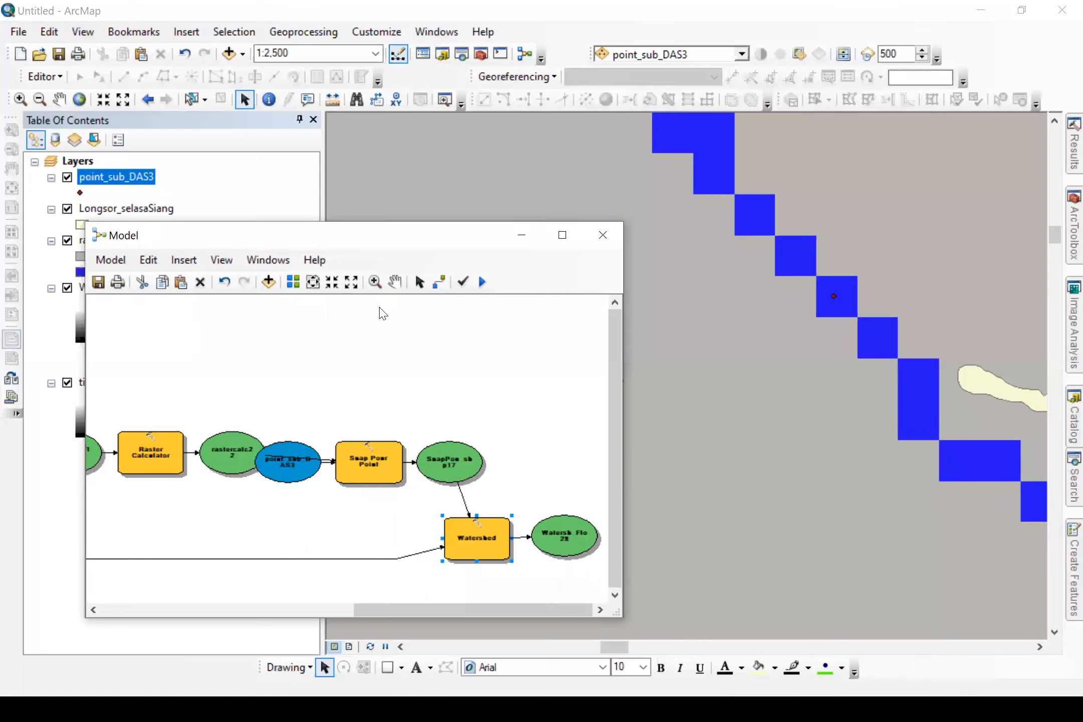
Step: Auto-arrange the model diagram and re-add the Watersh_Flo28 output to the map display to view the whole watershed
{"action": "left_click", "coordinate": [293, 283]}
{"action": "right_click", "coordinate": [564, 535]}
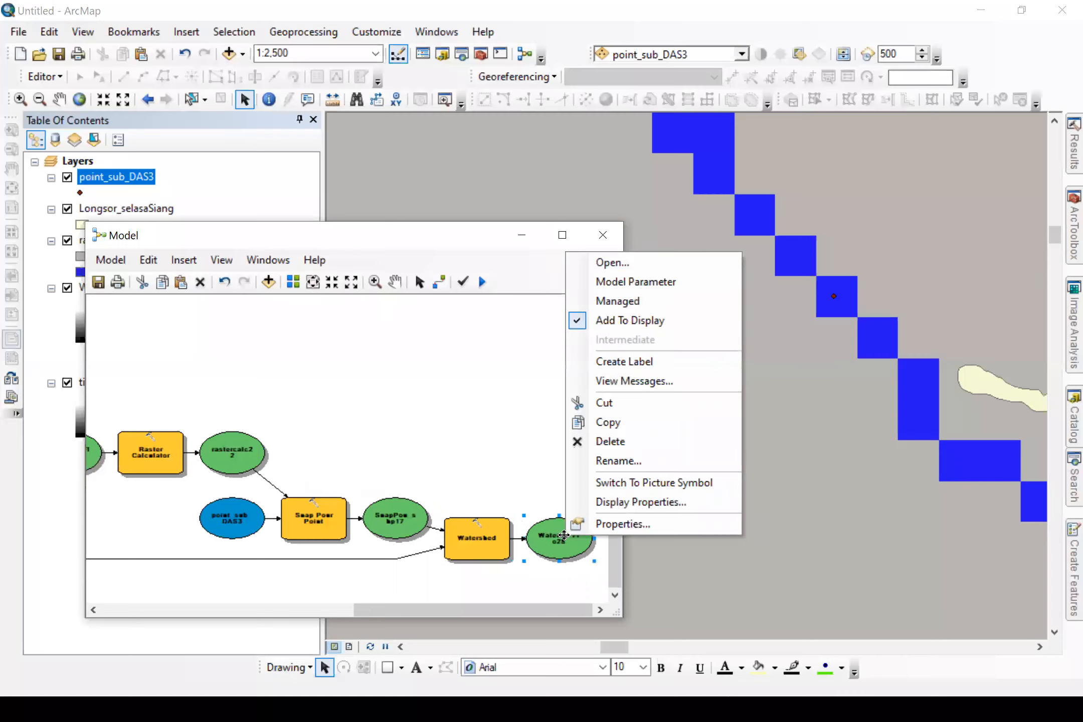
{"action": "left_click", "coordinate": [571, 381]}
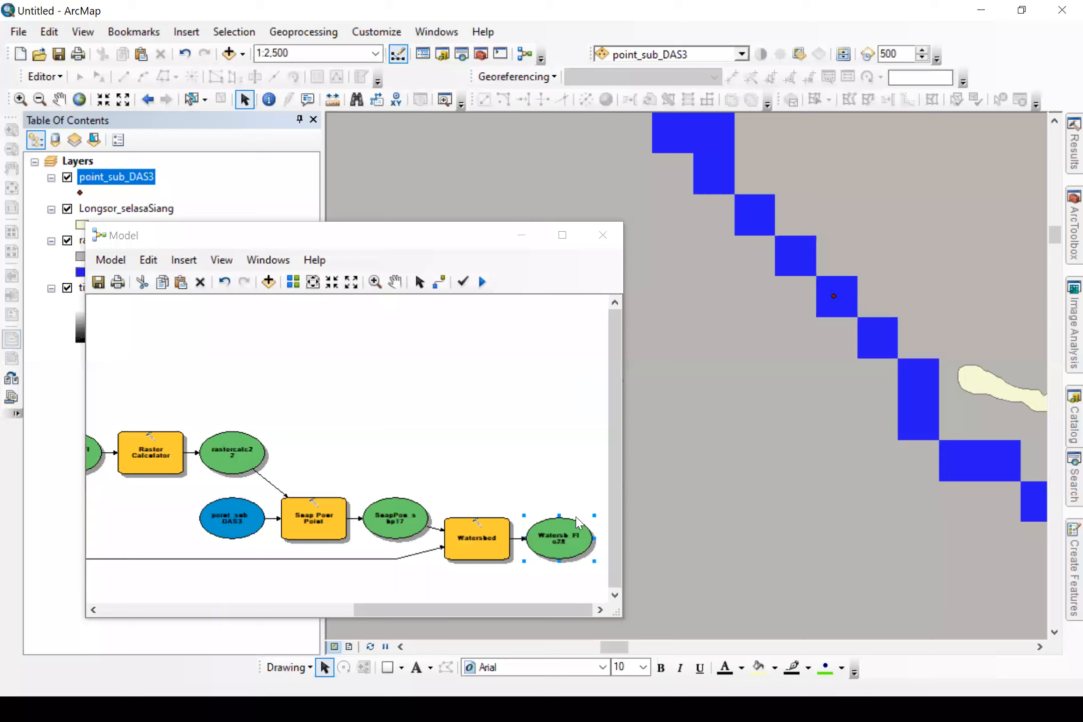
{"action": "right_click", "coordinate": [562, 536]}
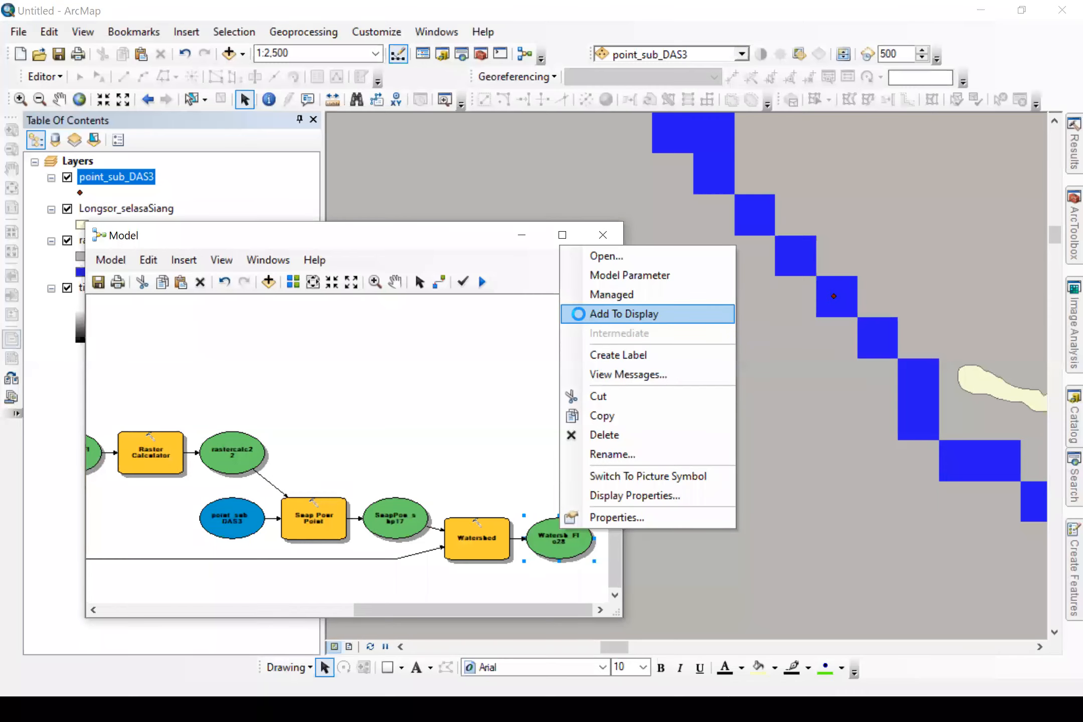
{"action": "left_click", "coordinate": [579, 316]}
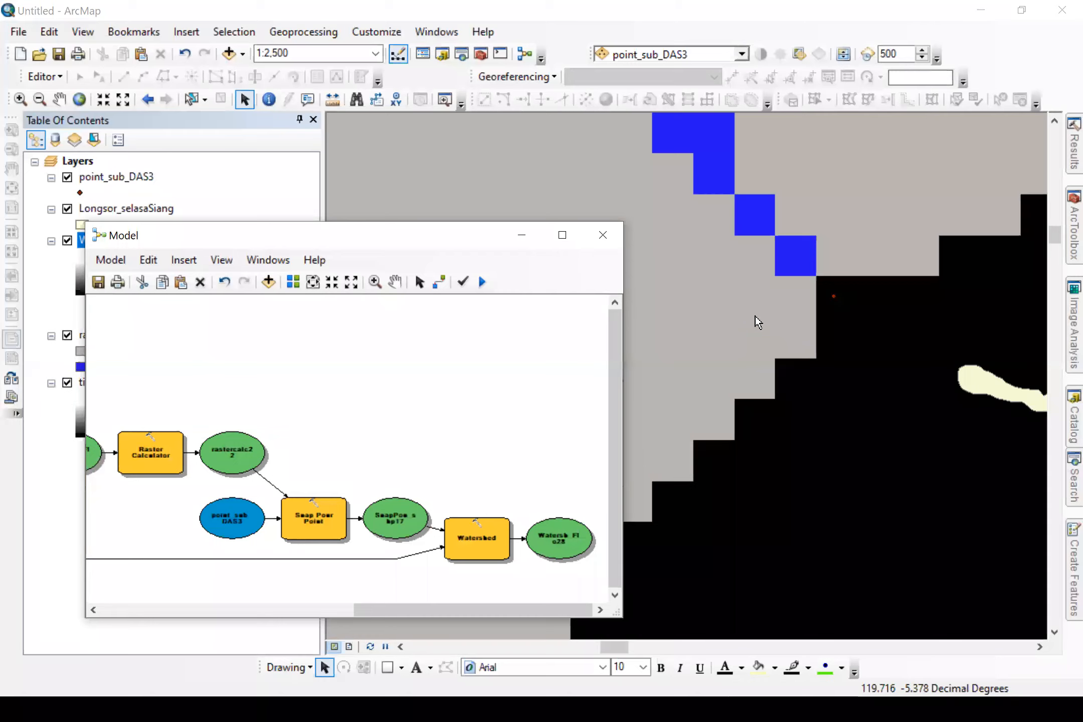
{"action": "scroll", "coordinate": [779, 382], "scroll_direction": "up", "scroll_amount": 8}
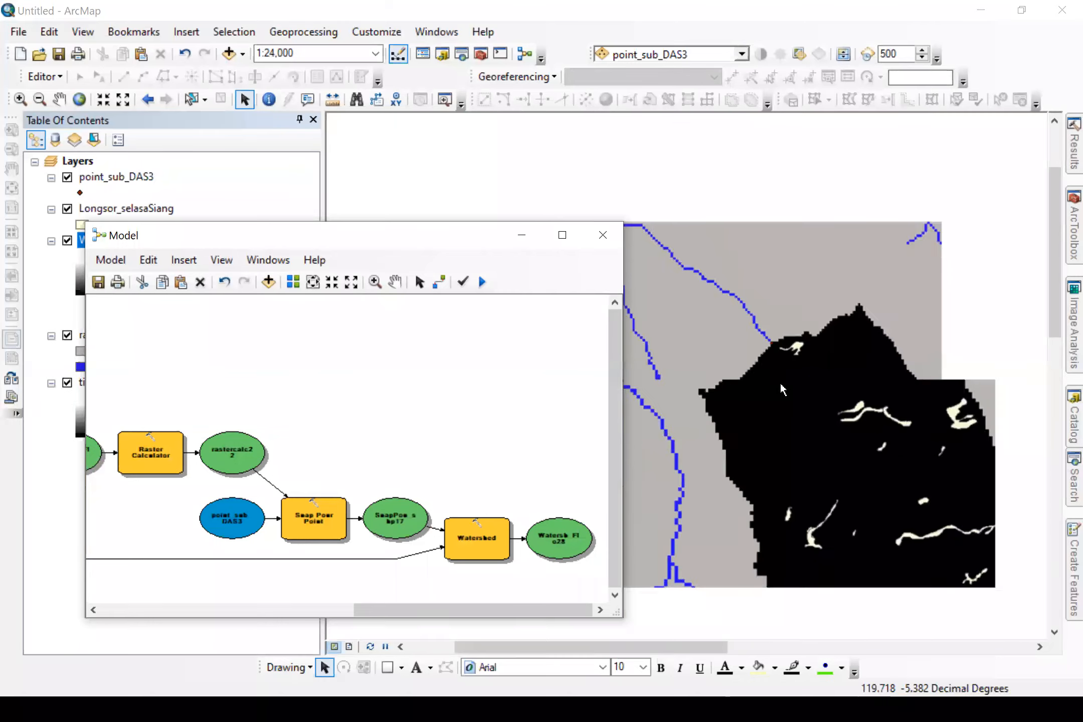
Step: Add a Raster to Polygon tool to the model with Watersh_Flo28 as input raster, and auto-arrange the diagram
{"action": "left_click", "coordinate": [843, 479]}
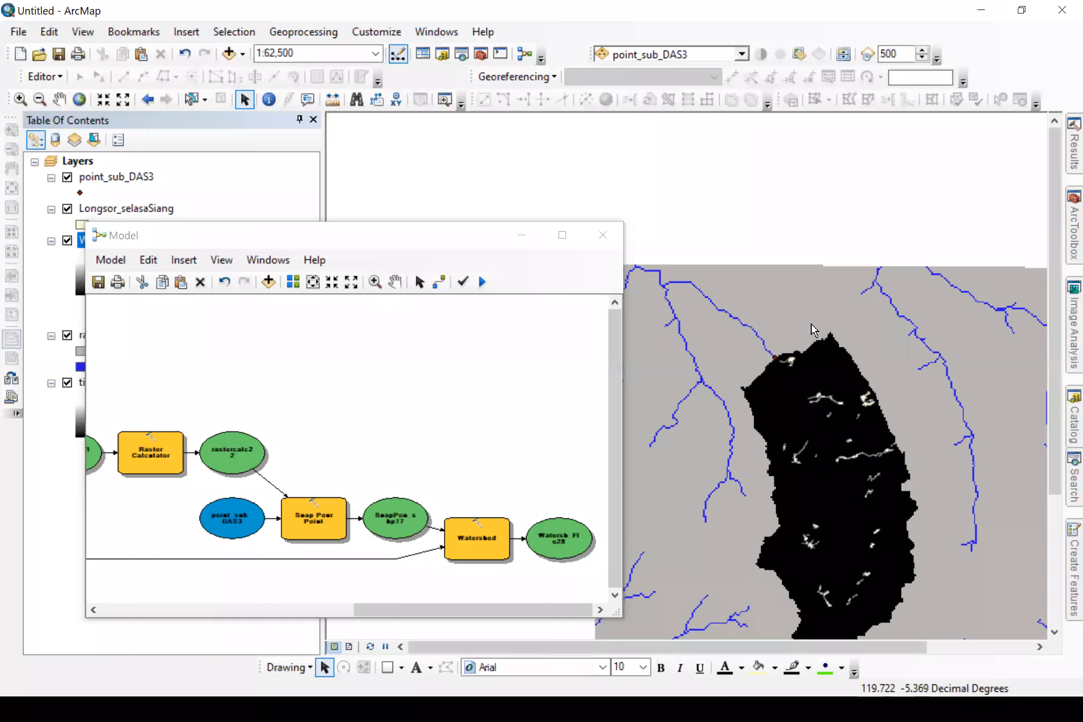
{"action": "left_click", "coordinate": [59, 100]}
{"action": "left_click_drag", "start_coordinate": [805, 506], "coordinate": [780, 344]}
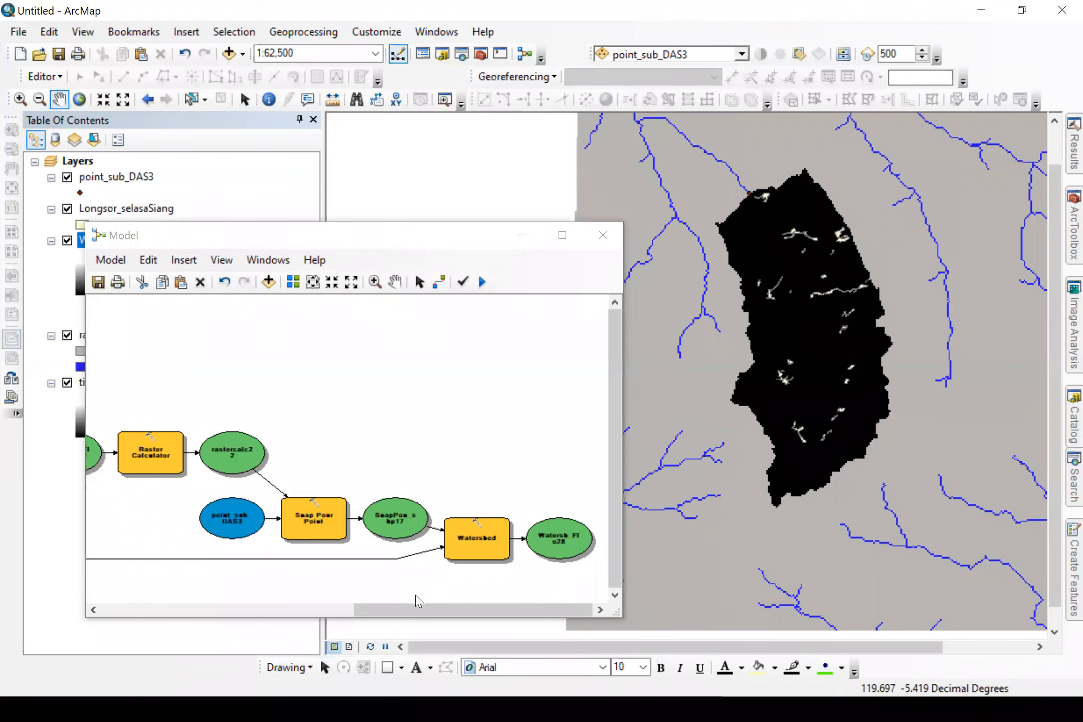
{"action": "left_click_drag", "start_coordinate": [419, 236], "coordinate": [418, 113]}
{"action": "left_click", "coordinate": [601, 490]}
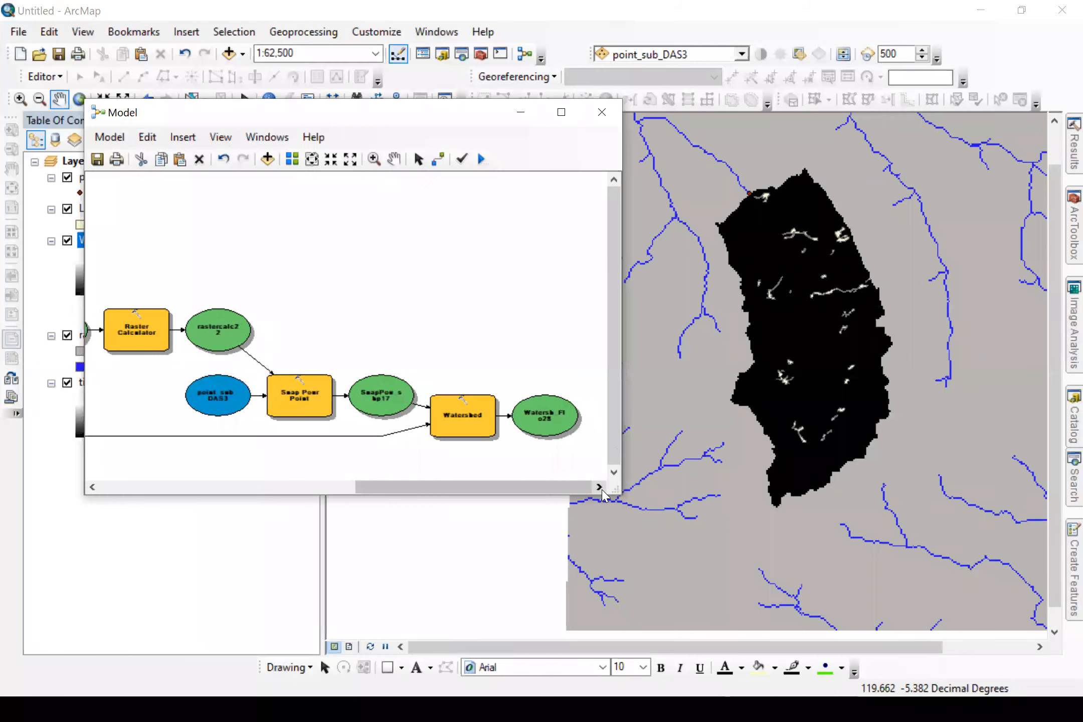
{"action": "left_click", "coordinate": [599, 487]}
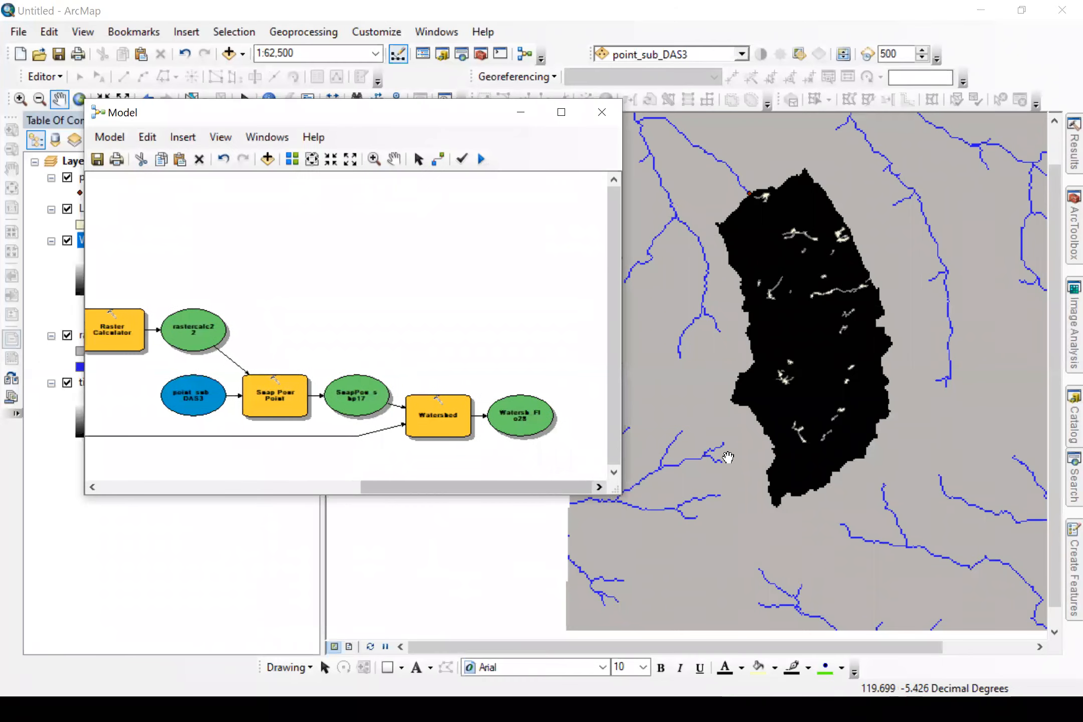
{"action": "left_click", "coordinate": [1072, 226]}
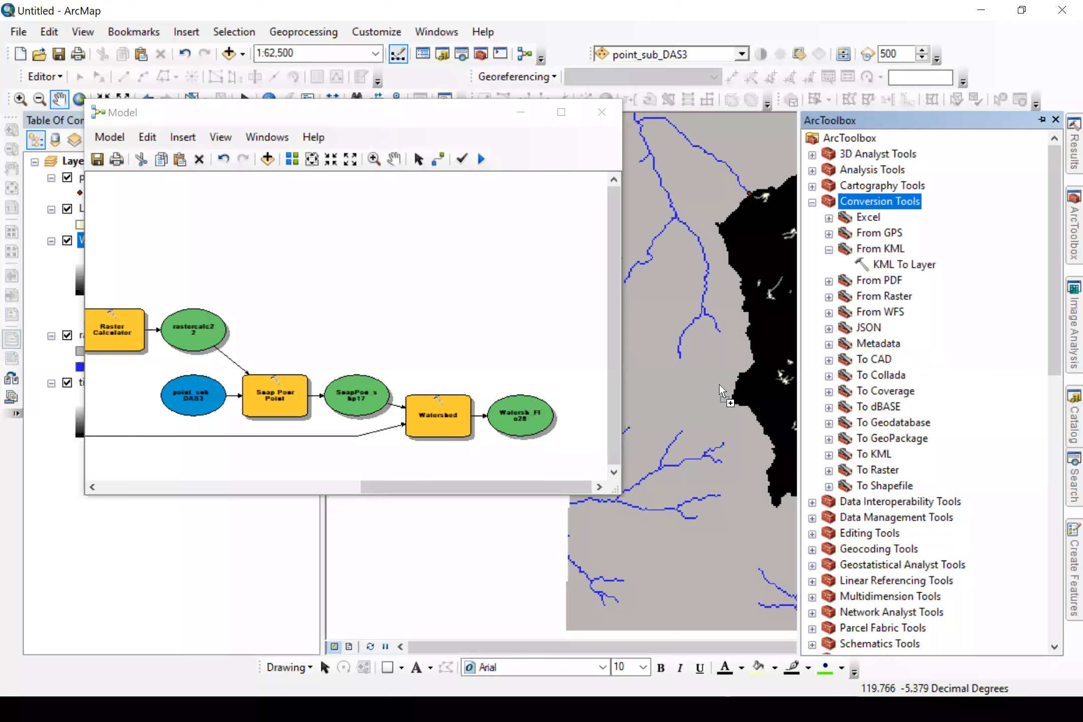
{"action": "left_click_drag", "start_coordinate": [719, 384], "coordinate": [567, 348]}
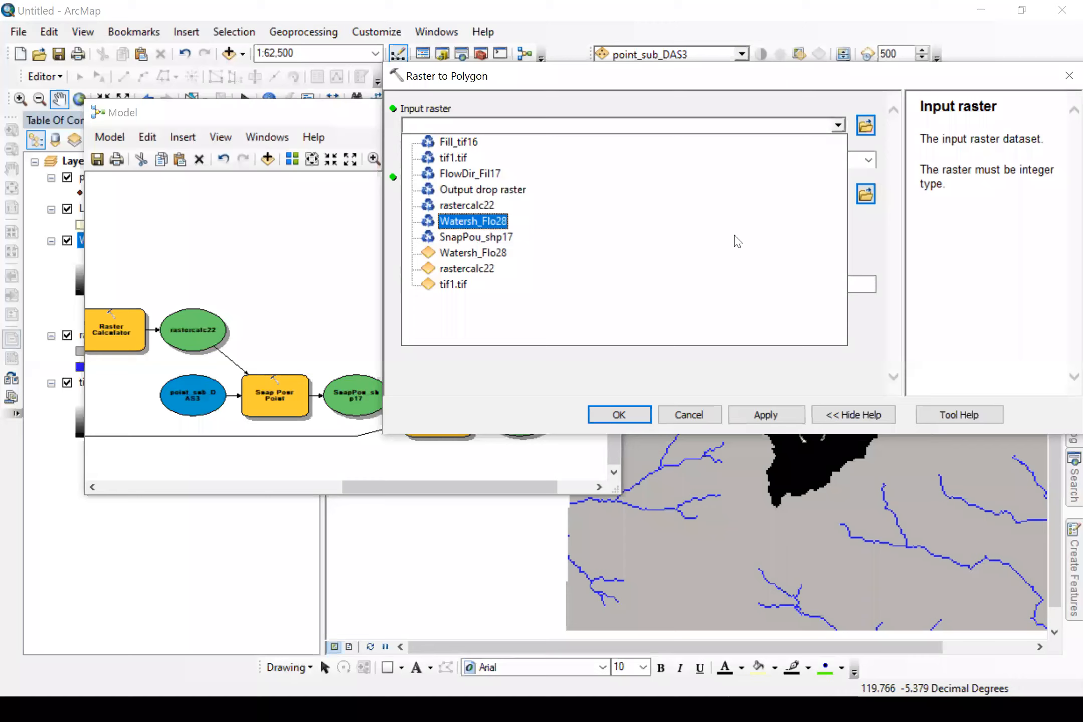
{"action": "left_click", "coordinate": [619, 415]}
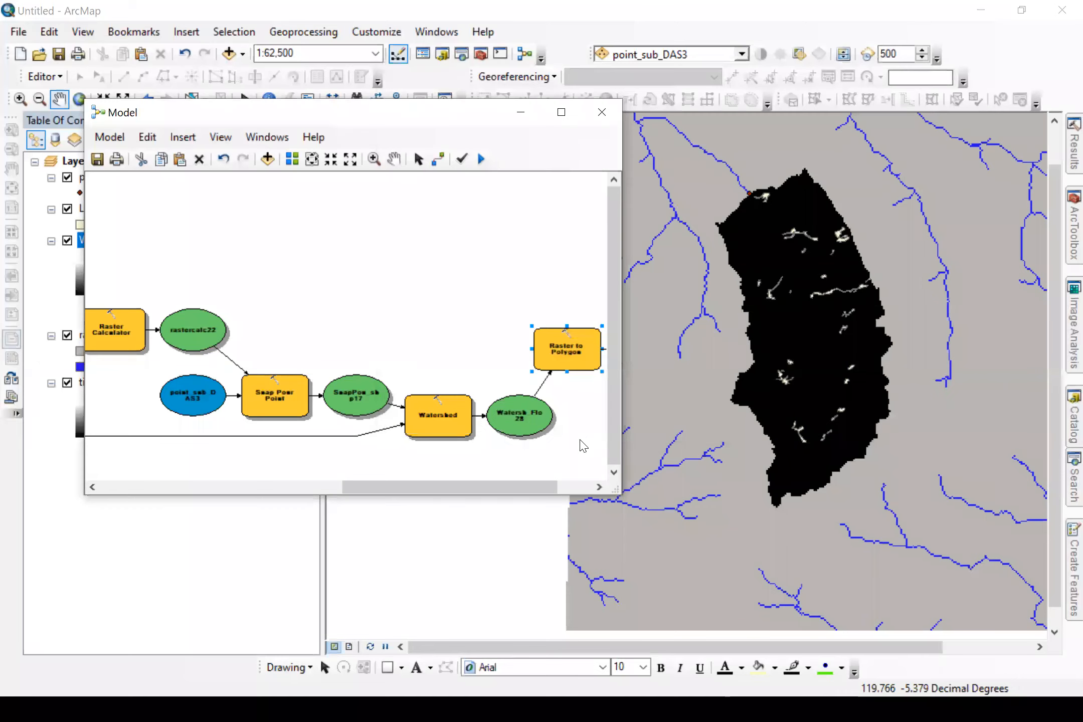
{"action": "left_click", "coordinate": [292, 160]}
{"action": "left_click", "coordinate": [551, 487]}
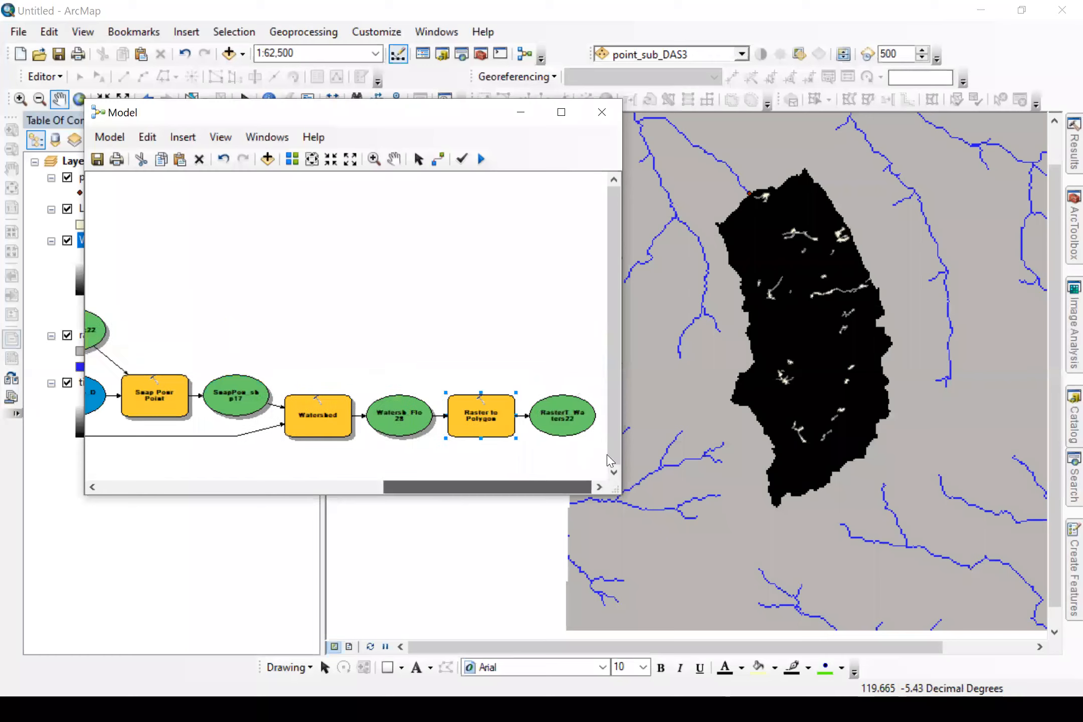
Step: Set the Raster to Polygon output to a feature class named Sub_DAS3 in the 03 Mikro Data folder
{"action": "left_click", "coordinate": [560, 414]}
{"action": "double_click", "coordinate": [561, 415]}
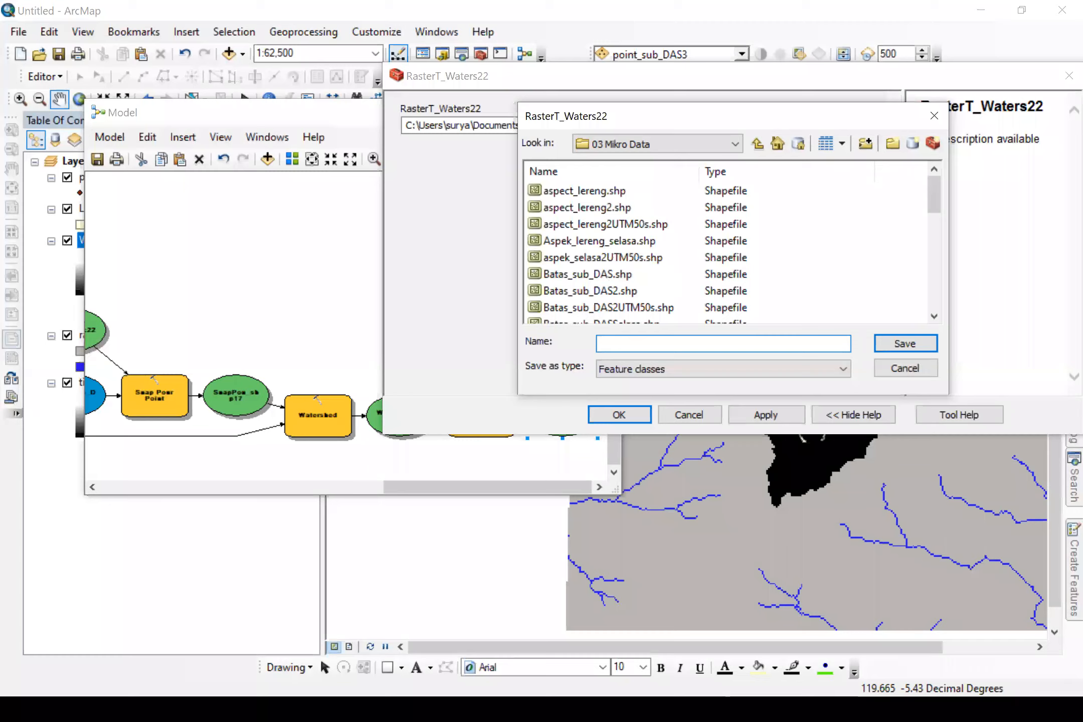
{"action": "type", "text": "Su"}
{"action": "key", "text": "BackSpace"}
{"action": "key", "text": "BackSpace"}
{"action": "key", "text": "BackSpace"}
{"action": "type", "text": "DAS"}
{"action": "type", "text": "3"}
{"action": "key", "text": "Return"}
{"action": "left_click", "coordinate": [607, 416]}
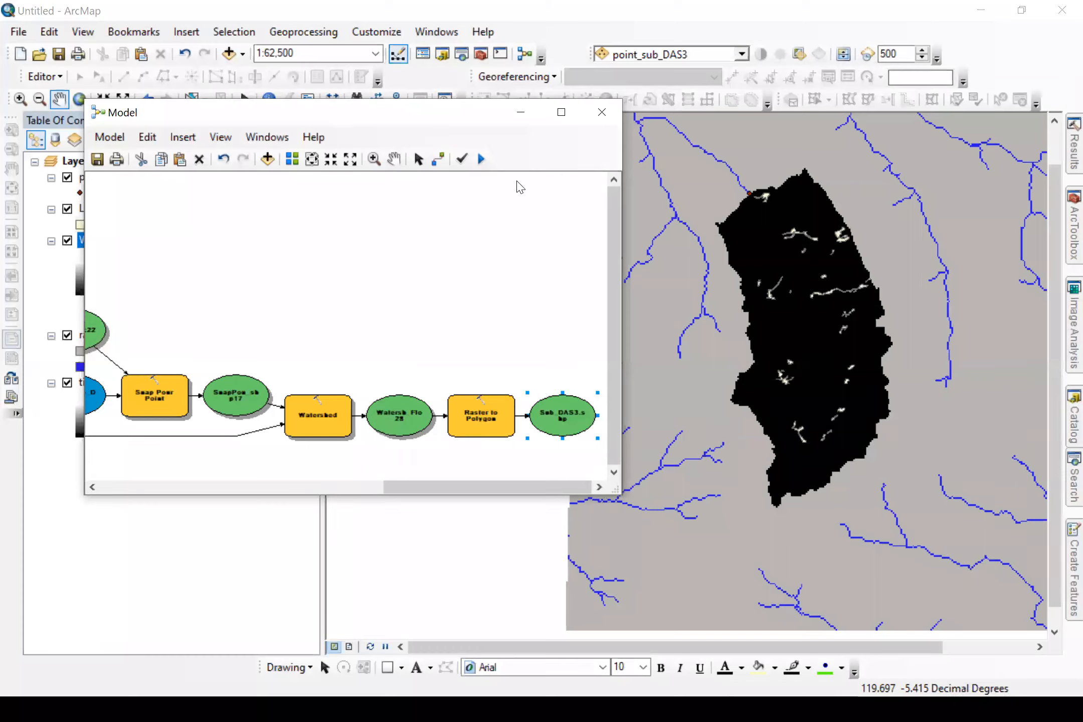
Step: Run the model and add the Sub_DAS3.shp output to the map display
{"action": "left_click", "coordinate": [490, 152]}
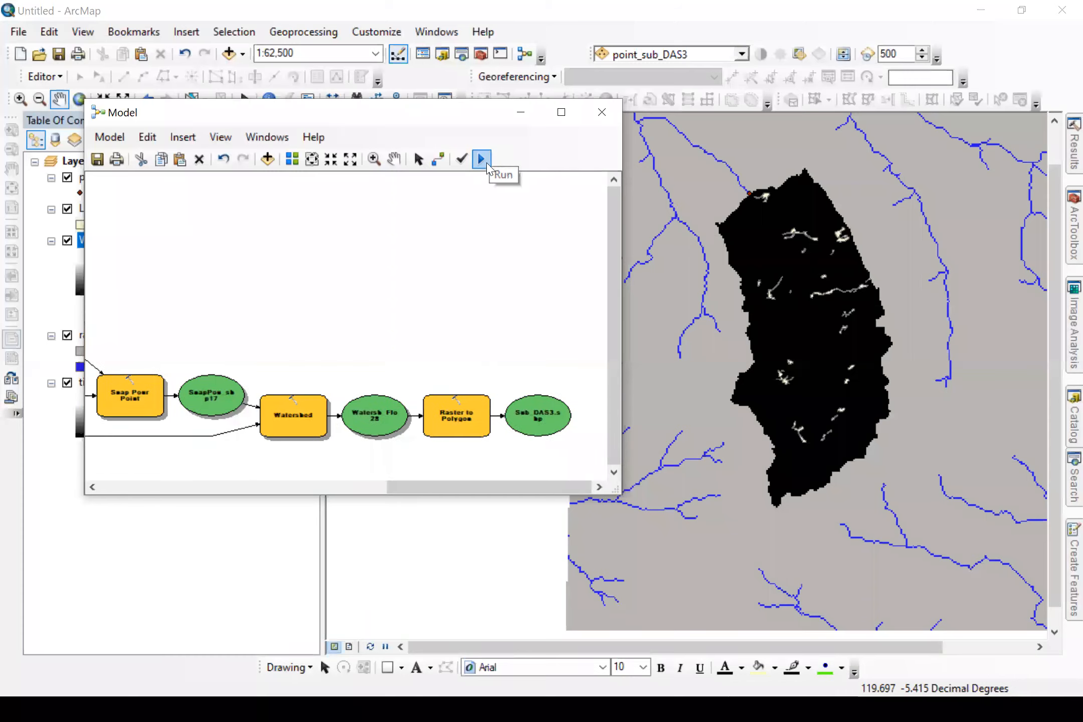
{"action": "left_click", "coordinate": [534, 411]}
{"action": "right_click", "coordinate": [534, 411]}
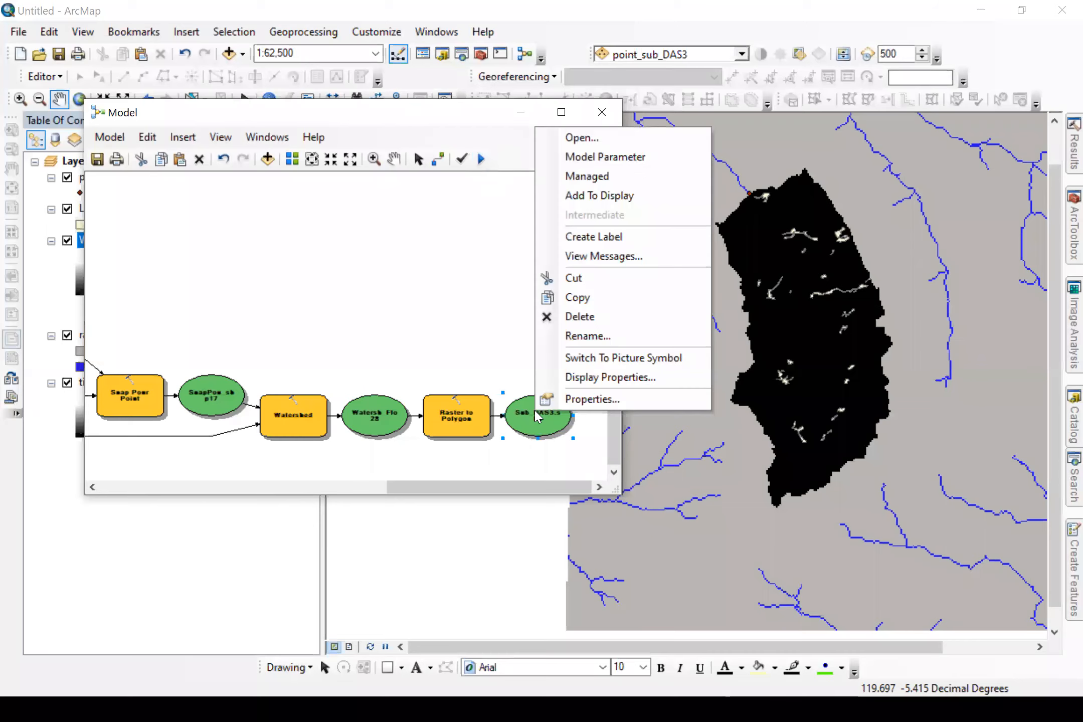
{"action": "left_click", "coordinate": [550, 197]}
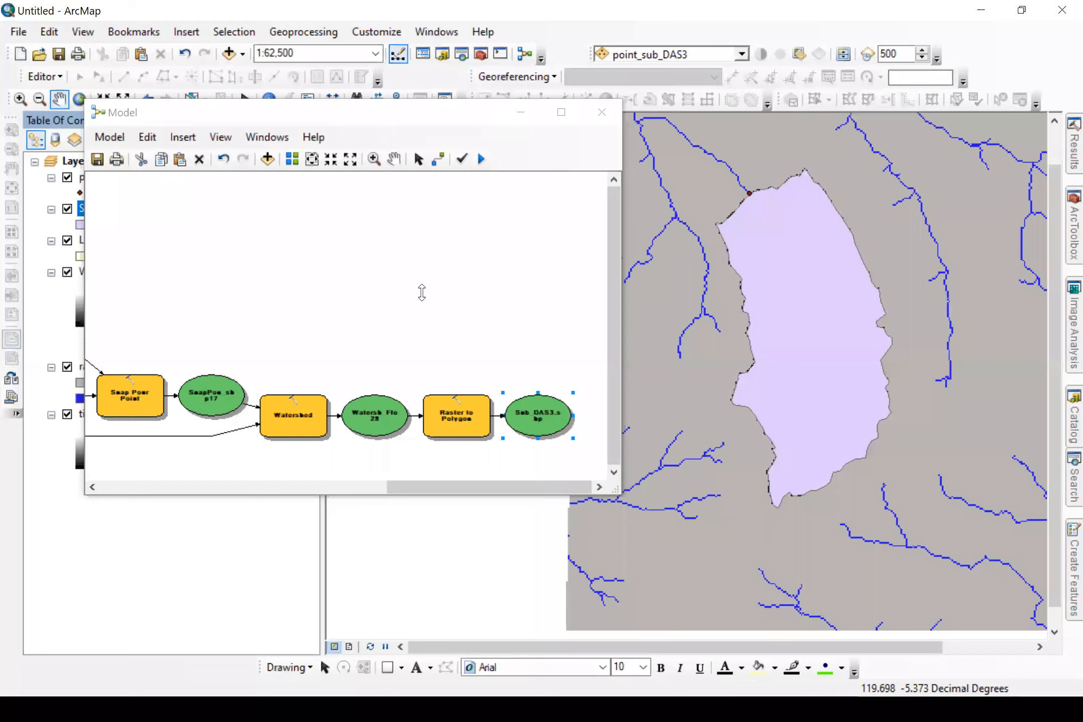
{"action": "left_click_drag", "start_coordinate": [407, 112], "coordinate": [419, 303]}
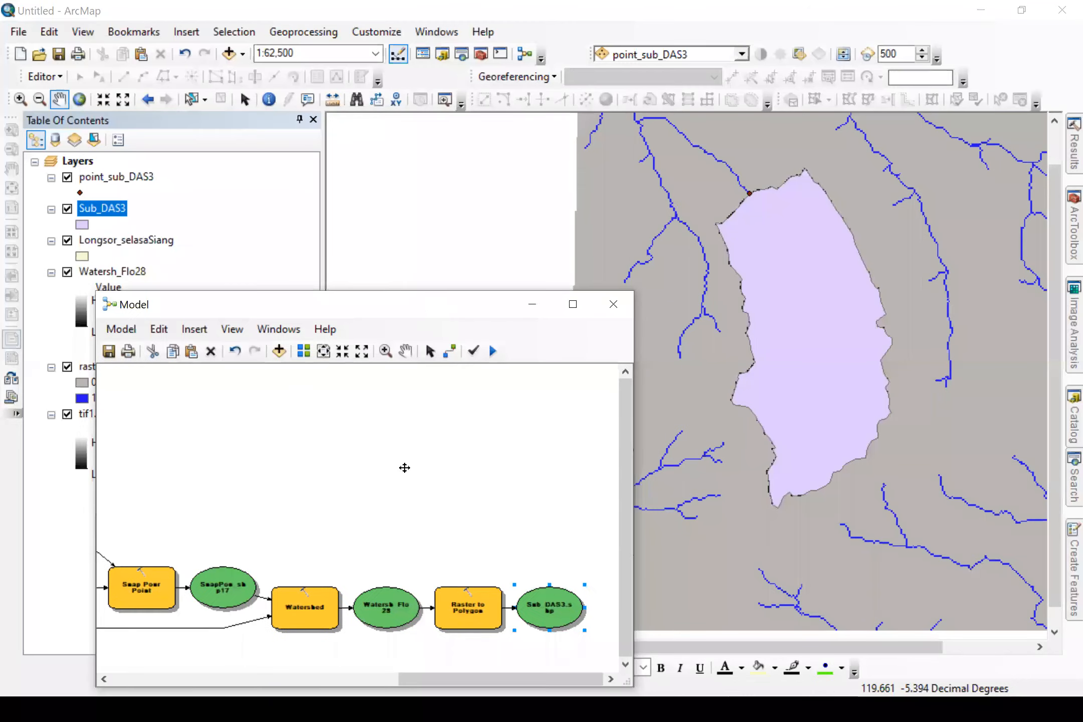
{"action": "left_click_drag", "start_coordinate": [421, 305], "coordinate": [438, 184]}
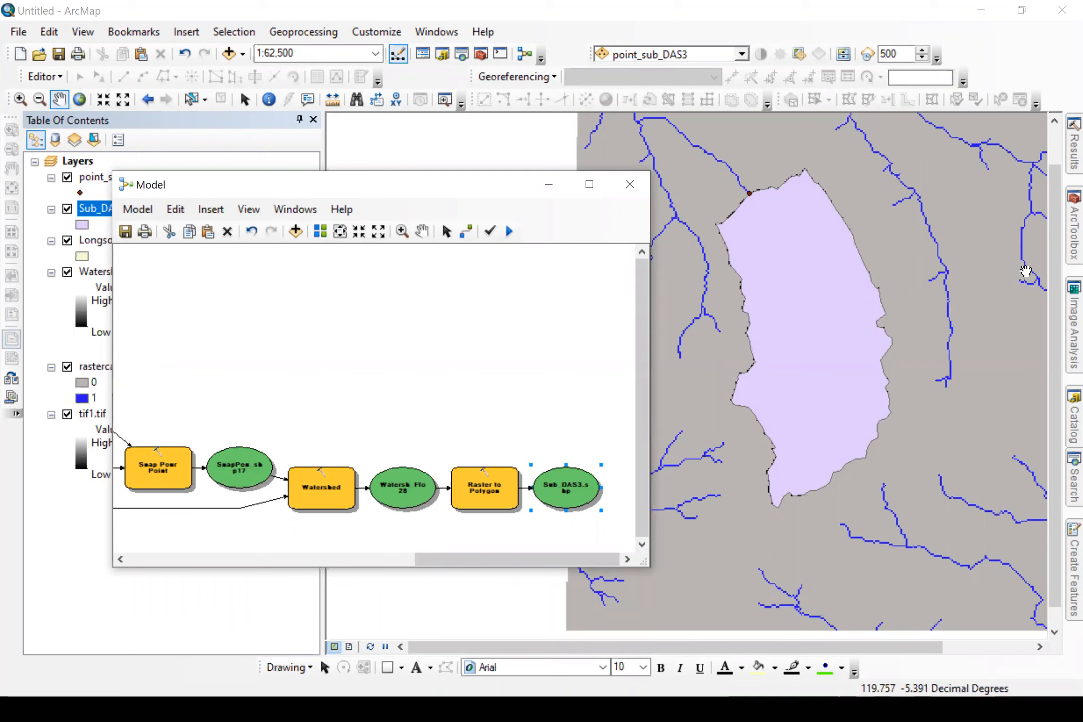
Step: Add a Stream Order tool with rastercalc22 as stream raster and FlowDir_Fil17 as flow direction raster, and auto-arrange the model
{"action": "left_click", "coordinate": [1063, 243]}
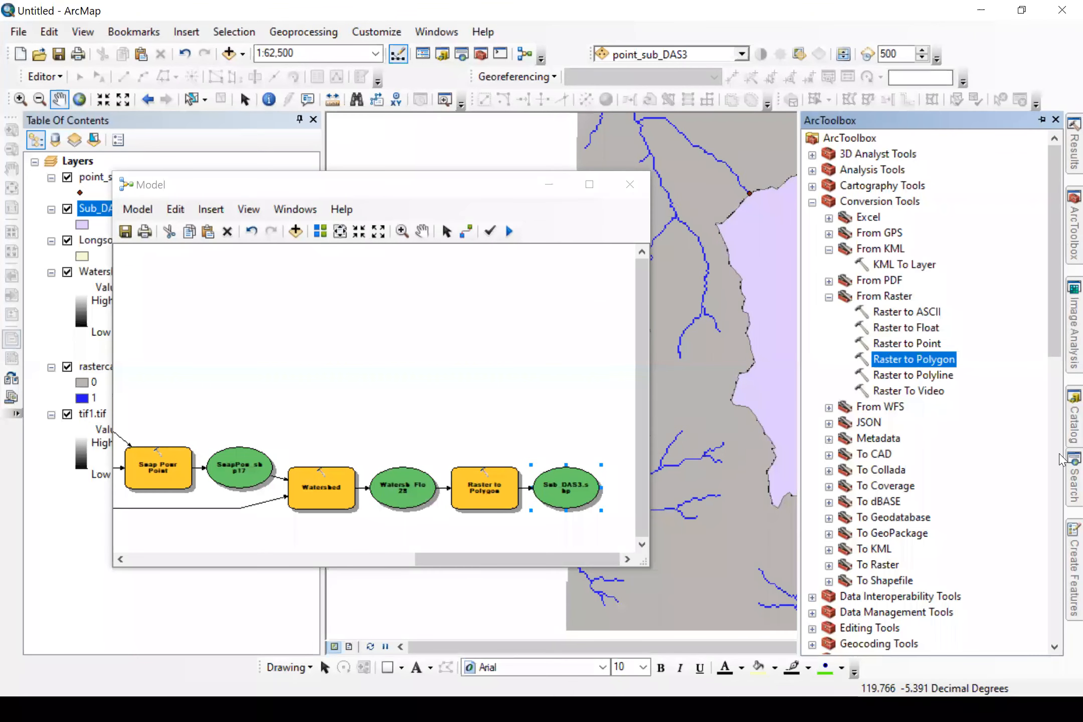
{"action": "left_click", "coordinate": [1058, 532]}
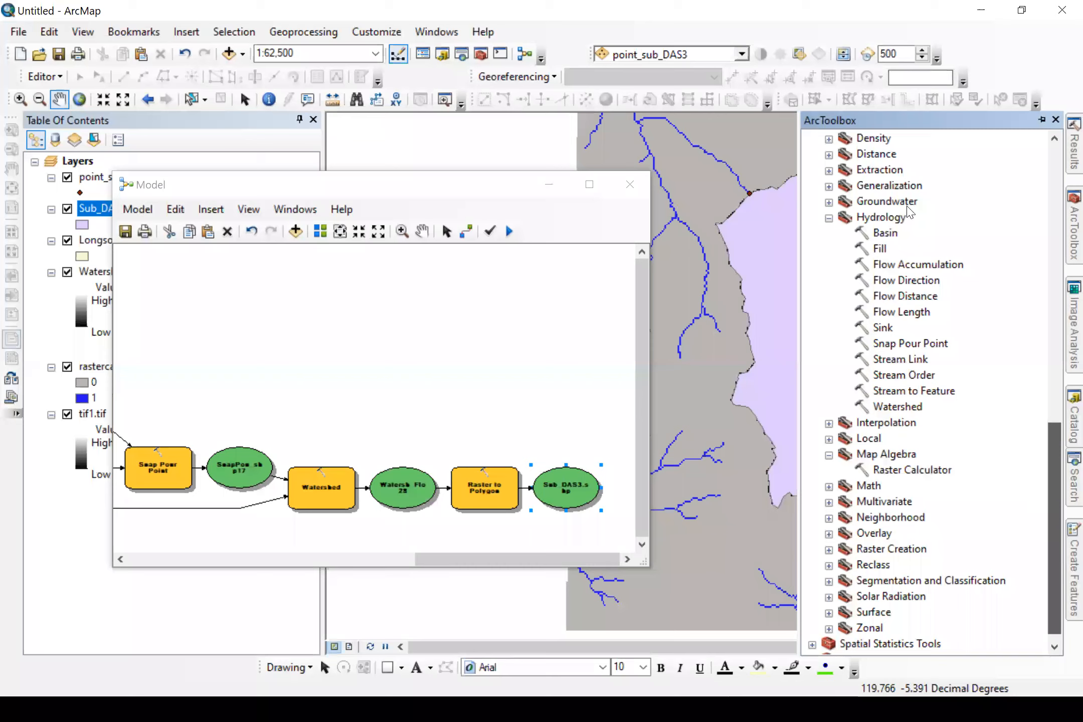
{"action": "left_click", "coordinate": [905, 359]}
{"action": "scroll", "coordinate": [907, 362], "scroll_direction": "down", "scroll_amount": 1}
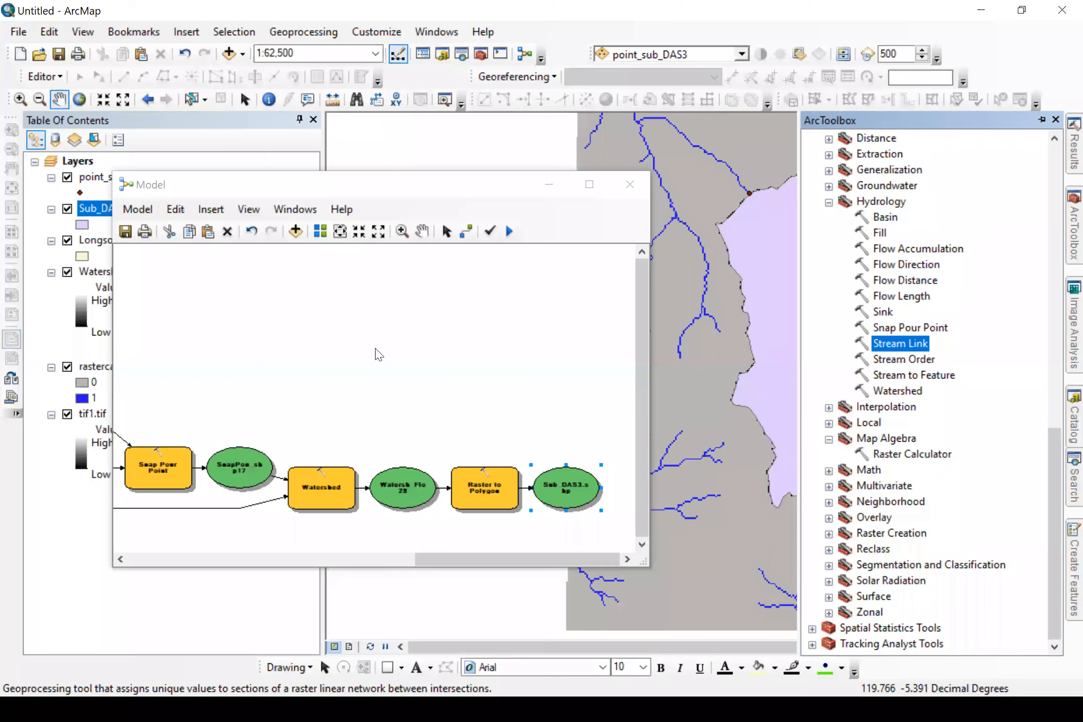
{"action": "left_click_drag", "start_coordinate": [350, 411], "coordinate": [370, 366]}
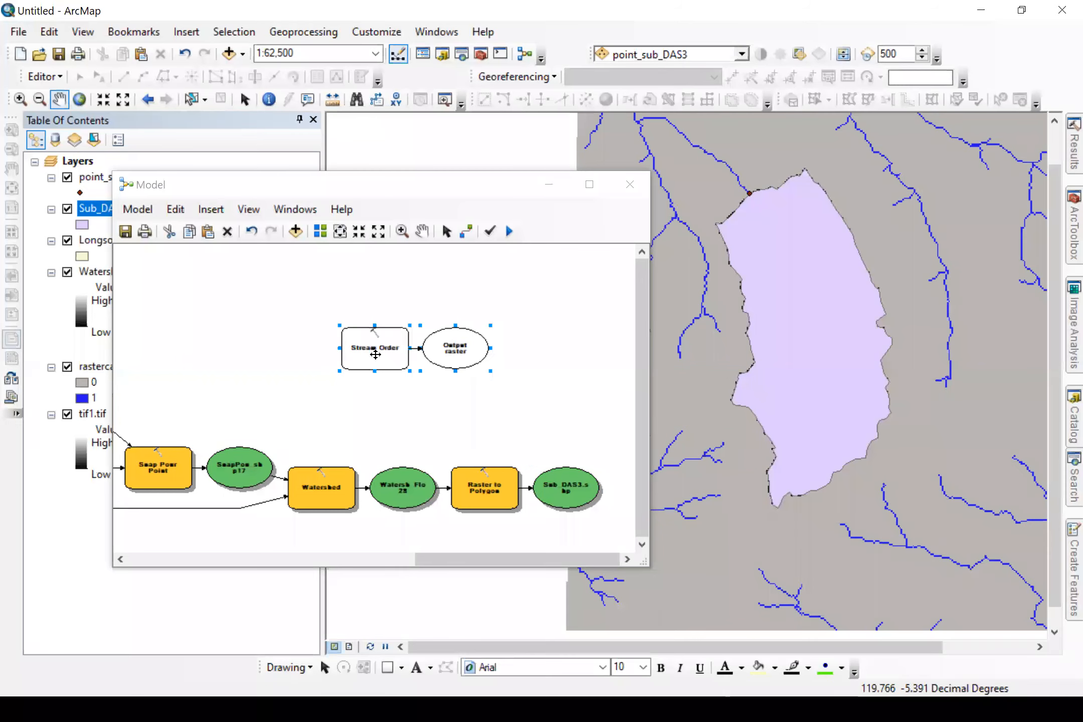
{"action": "double_click", "coordinate": [375, 354]}
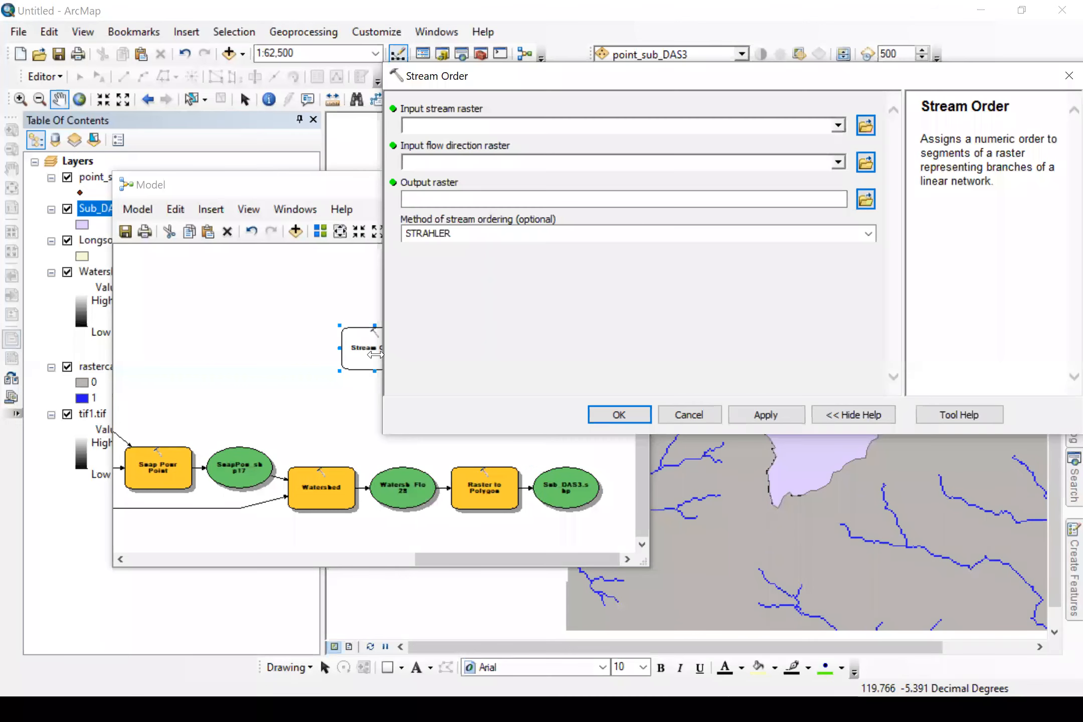
{"action": "left_click", "coordinate": [837, 127]}
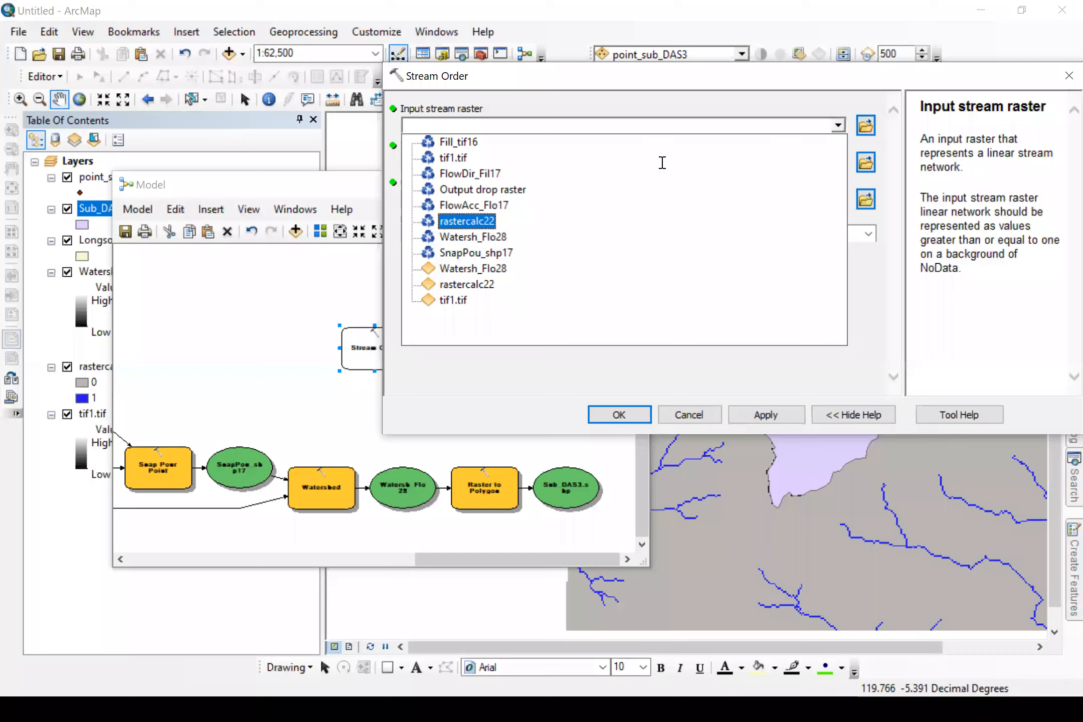
{"action": "left_click", "coordinate": [481, 219]}
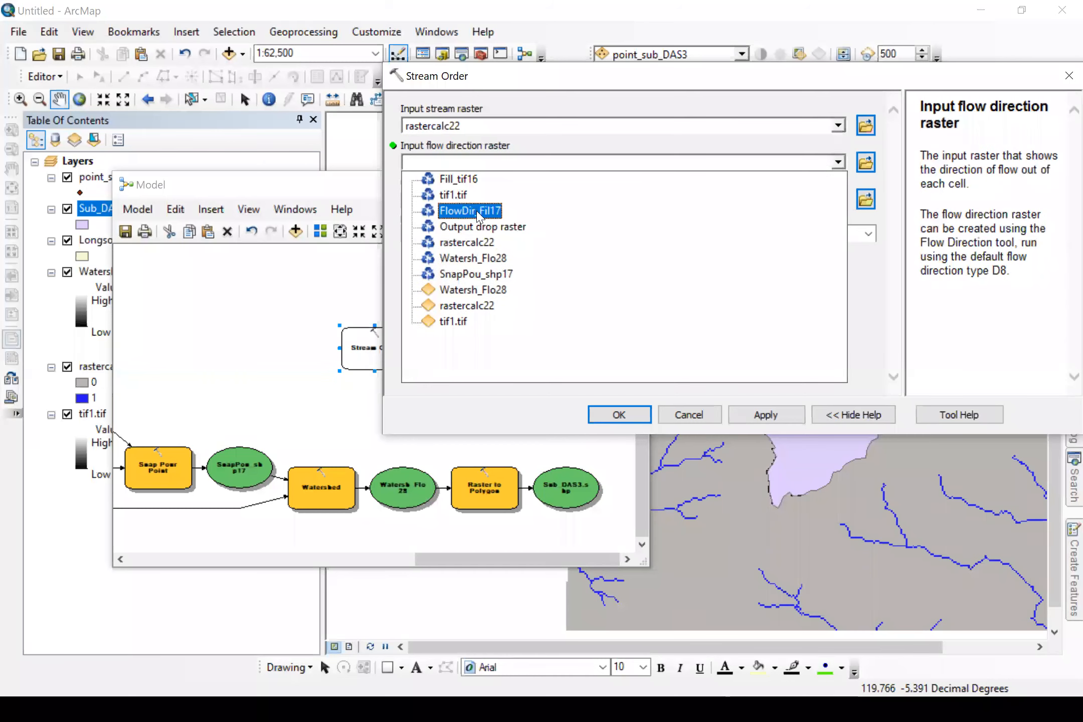
{"action": "key", "text": "Return"}
{"action": "left_click", "coordinate": [626, 416]}
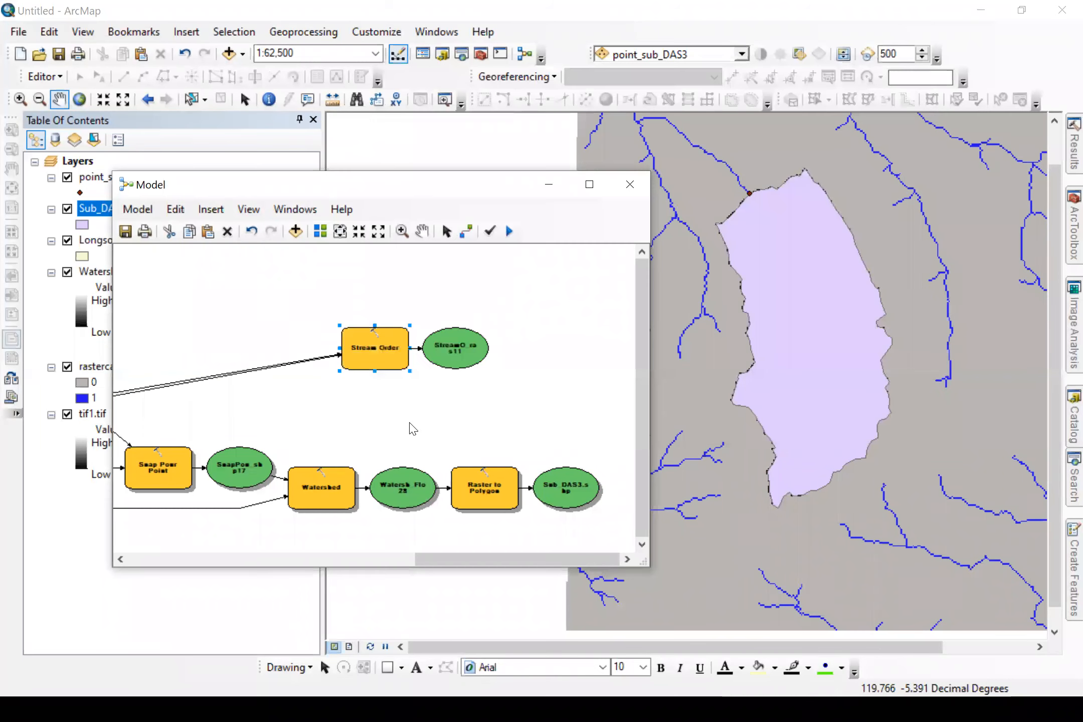
{"action": "left_click", "coordinate": [321, 232]}
{"action": "left_click_drag", "start_coordinate": [411, 563], "coordinate": [466, 565]}
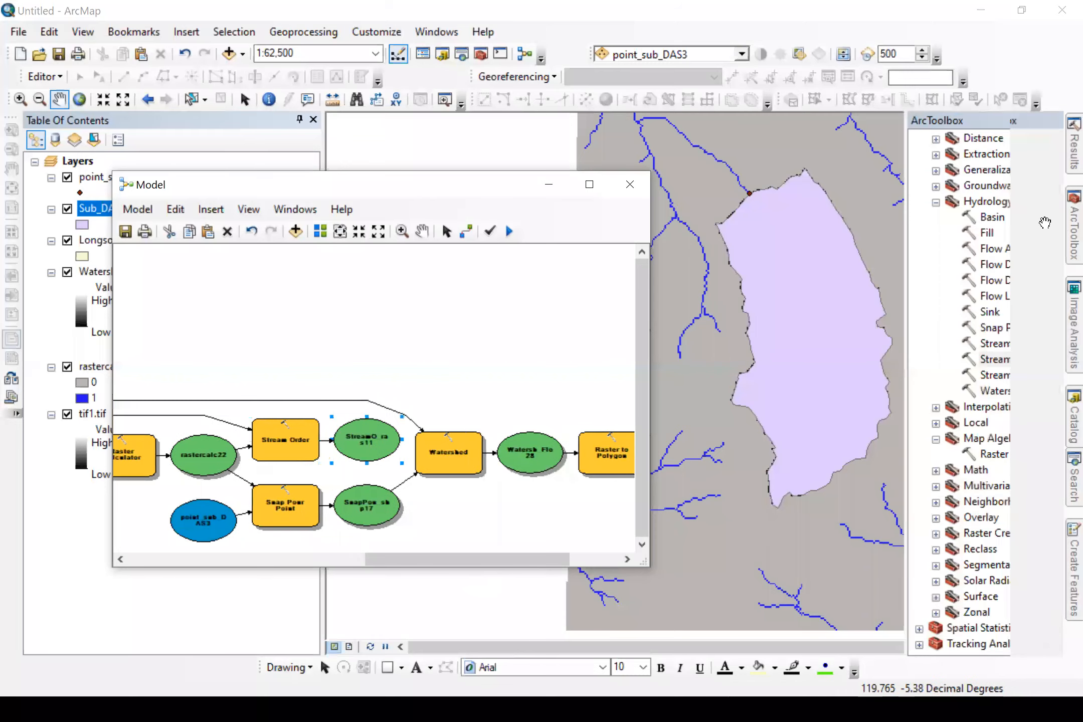
Step: Add a Stream to Feature tool with StreamO_ras11 as stream raster and FlowDir_Fil17 as flow direction raster, and auto-arrange the model
{"action": "mouse_move", "coordinate": [1061, 236]}
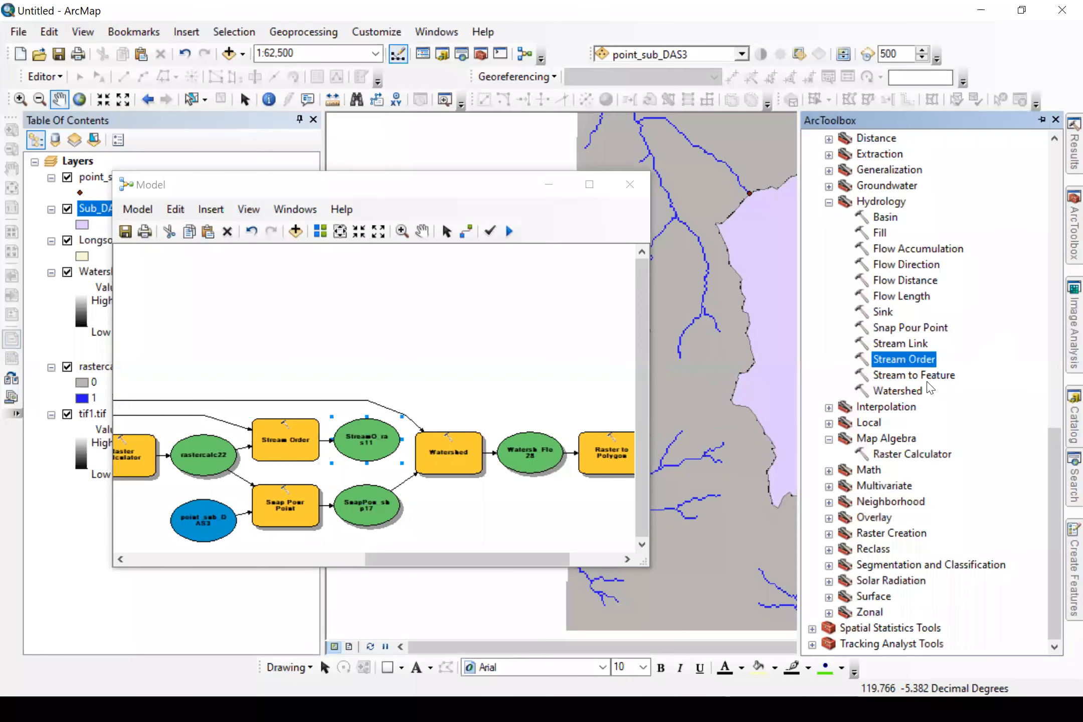
{"action": "left_click_drag", "start_coordinate": [950, 383], "coordinate": [452, 361]}
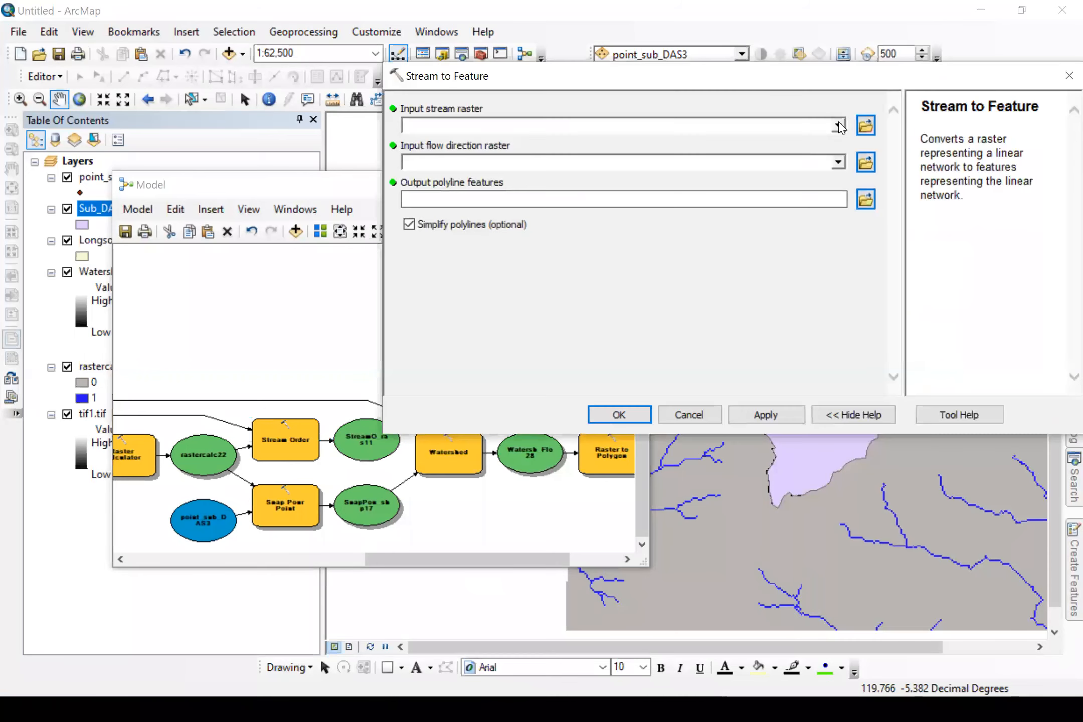
{"action": "left_click", "coordinate": [542, 123]}
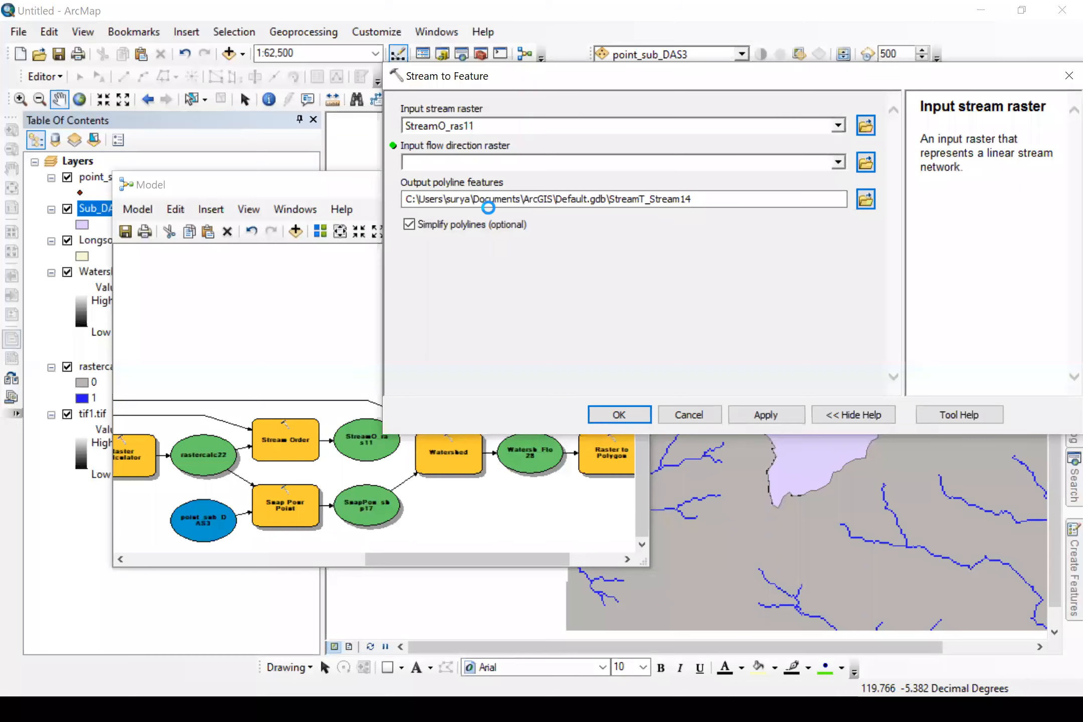
{"action": "left_click", "coordinate": [619, 415]}
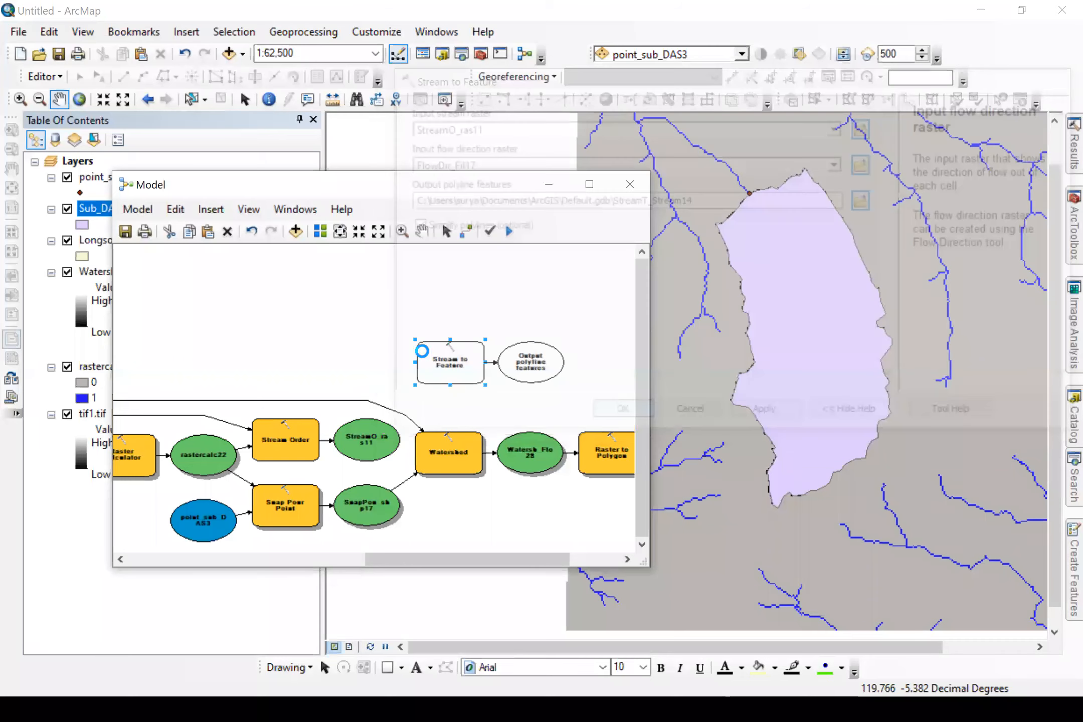
{"action": "left_click", "coordinate": [320, 231]}
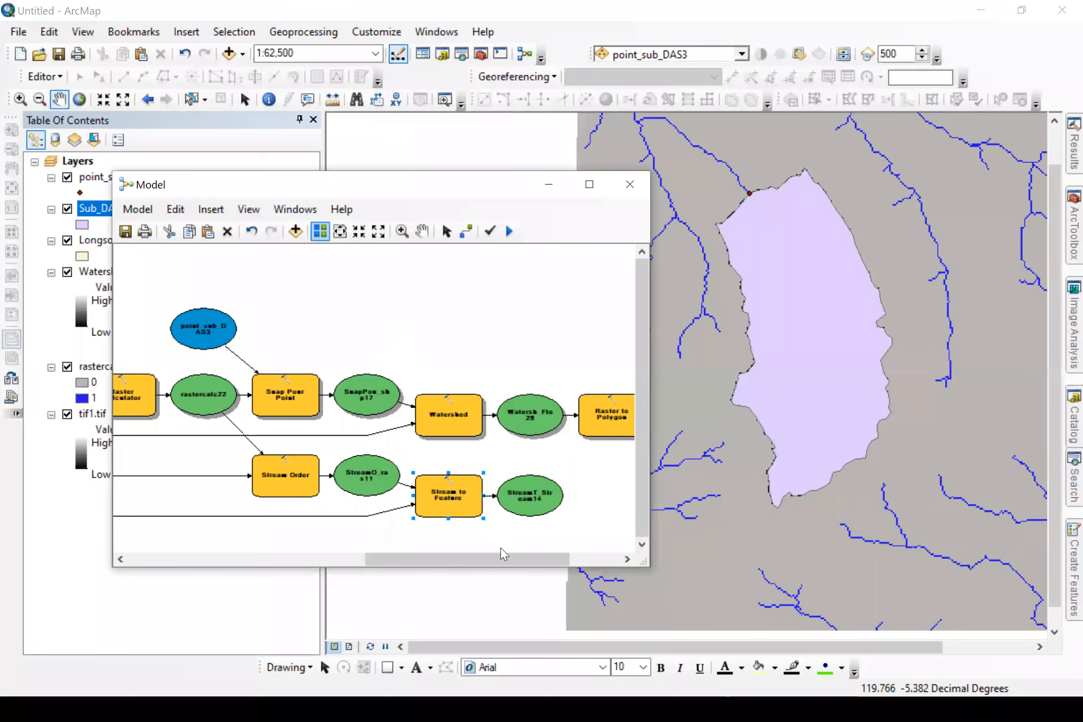
{"action": "left_click_drag", "start_coordinate": [462, 560], "coordinate": [551, 551]}
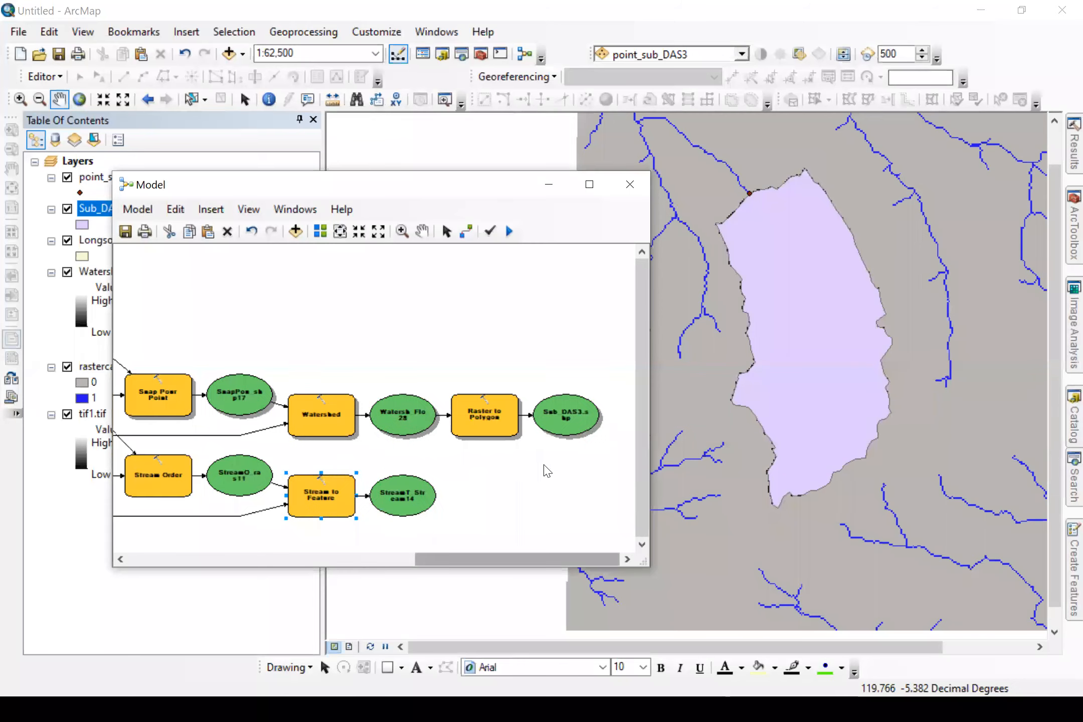
Step: Add a Clip tool to the model with StreamT_Stream14 as input features and Sub_DAS3.shp as clip features
{"action": "left_click", "coordinate": [602, 395]}
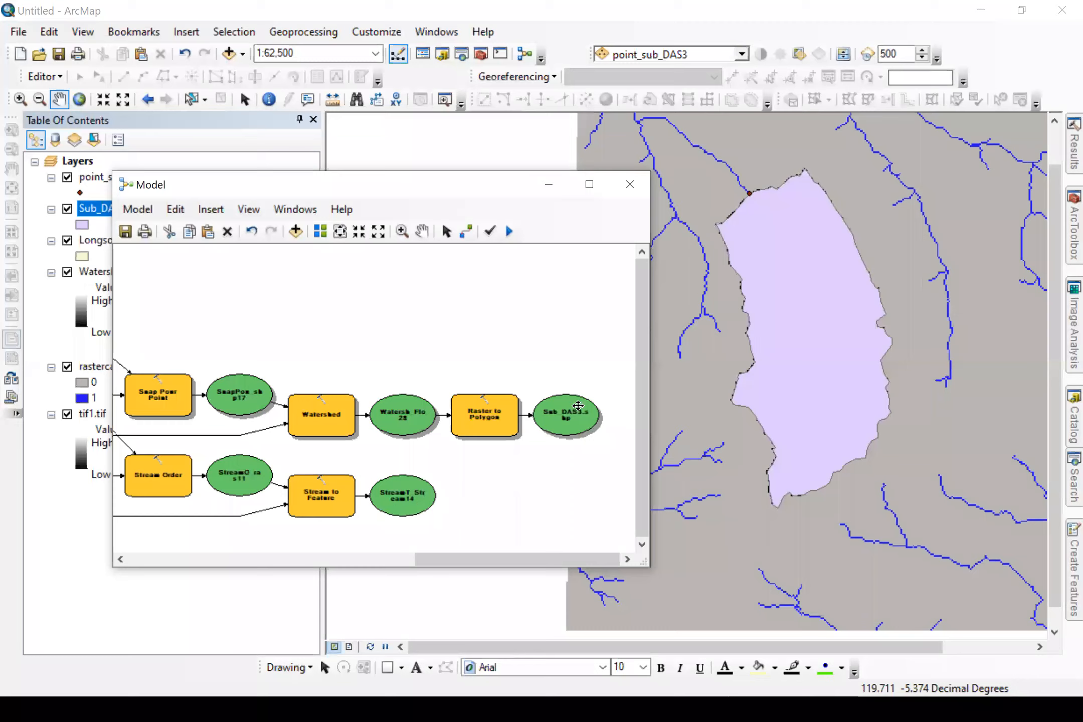
{"action": "left_click", "coordinate": [426, 484]}
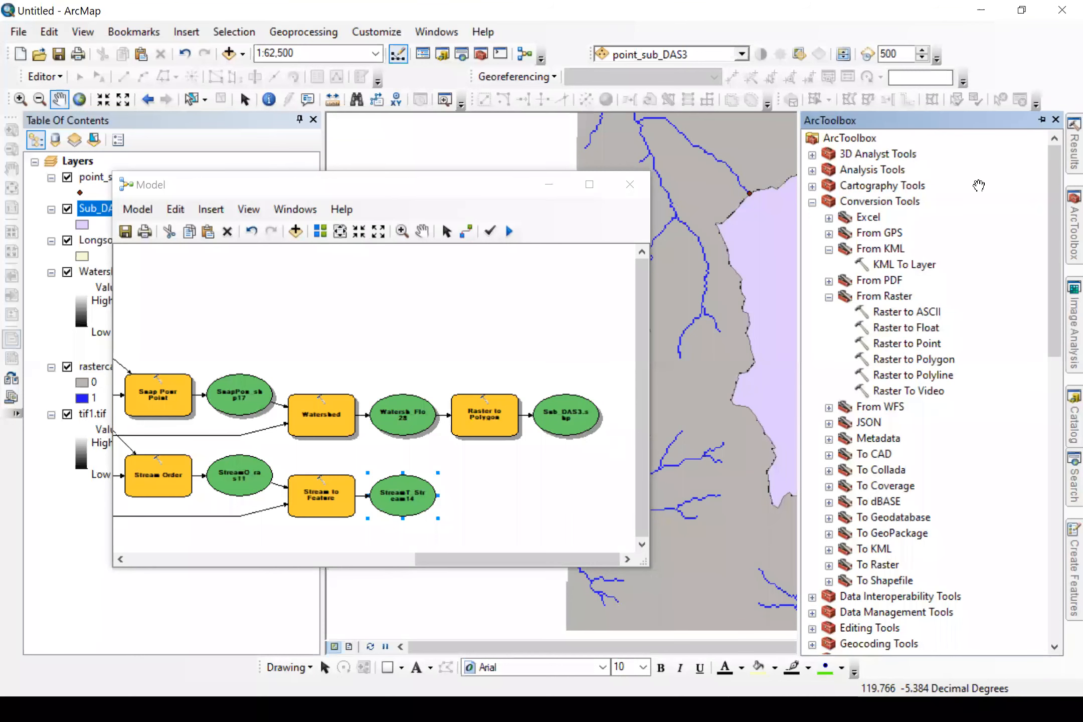
{"action": "left_click_drag", "start_coordinate": [889, 201], "coordinate": [474, 480]}
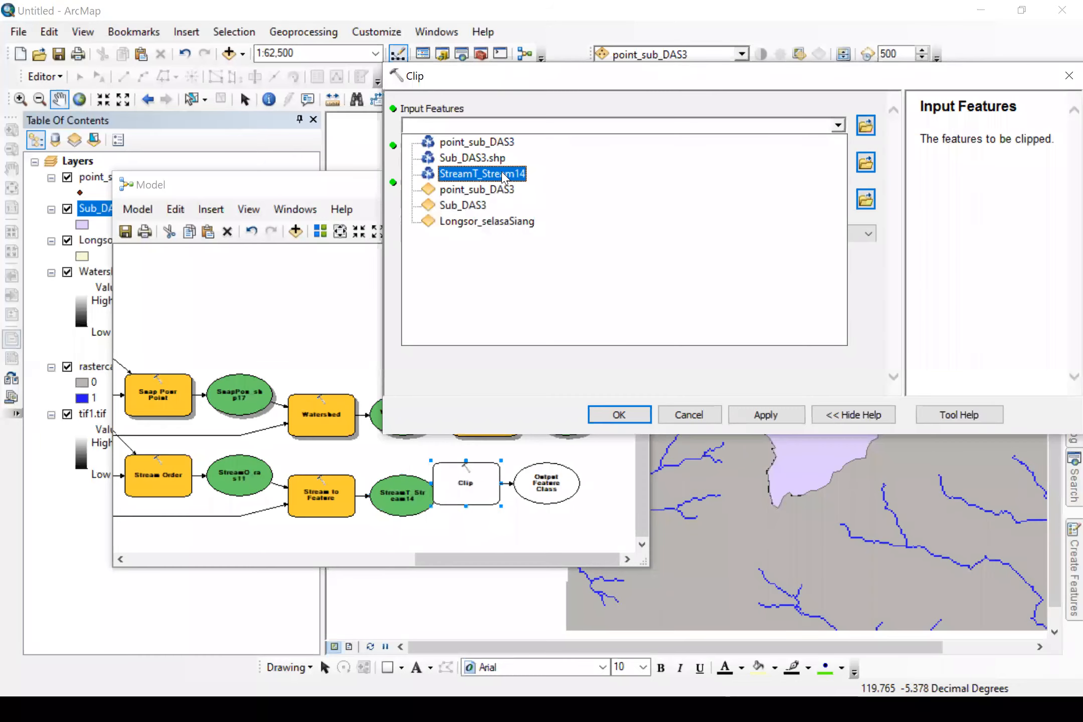
{"action": "left_click", "coordinate": [504, 176]}
{"action": "left_click", "coordinate": [668, 163]}
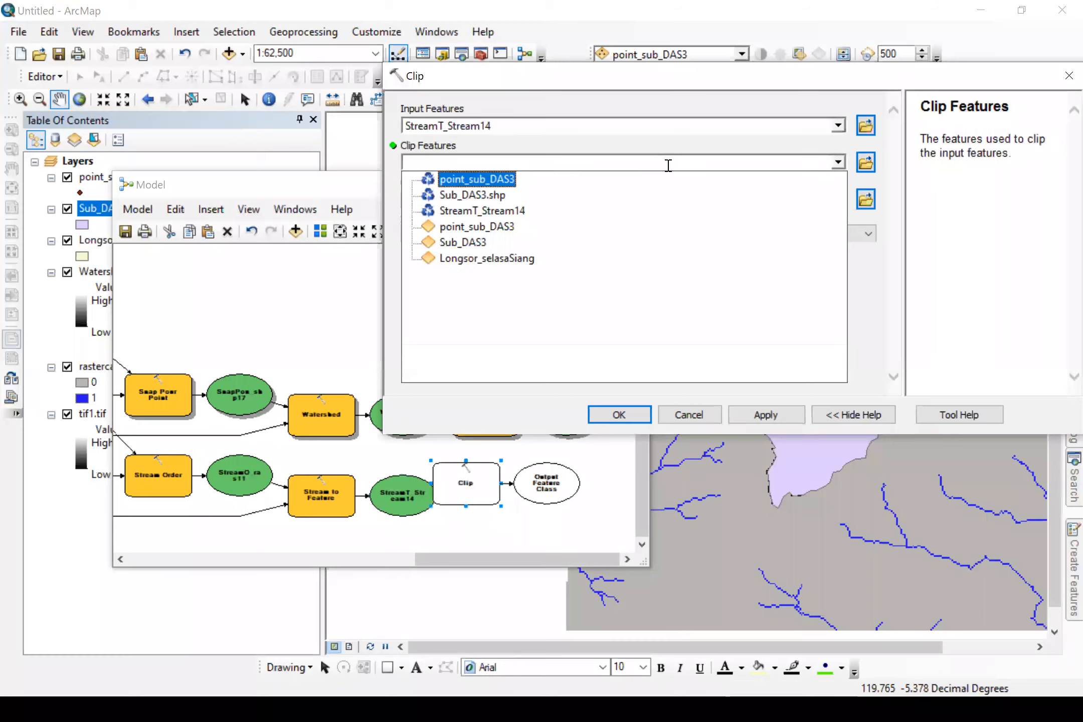
{"action": "left_click", "coordinate": [489, 199]}
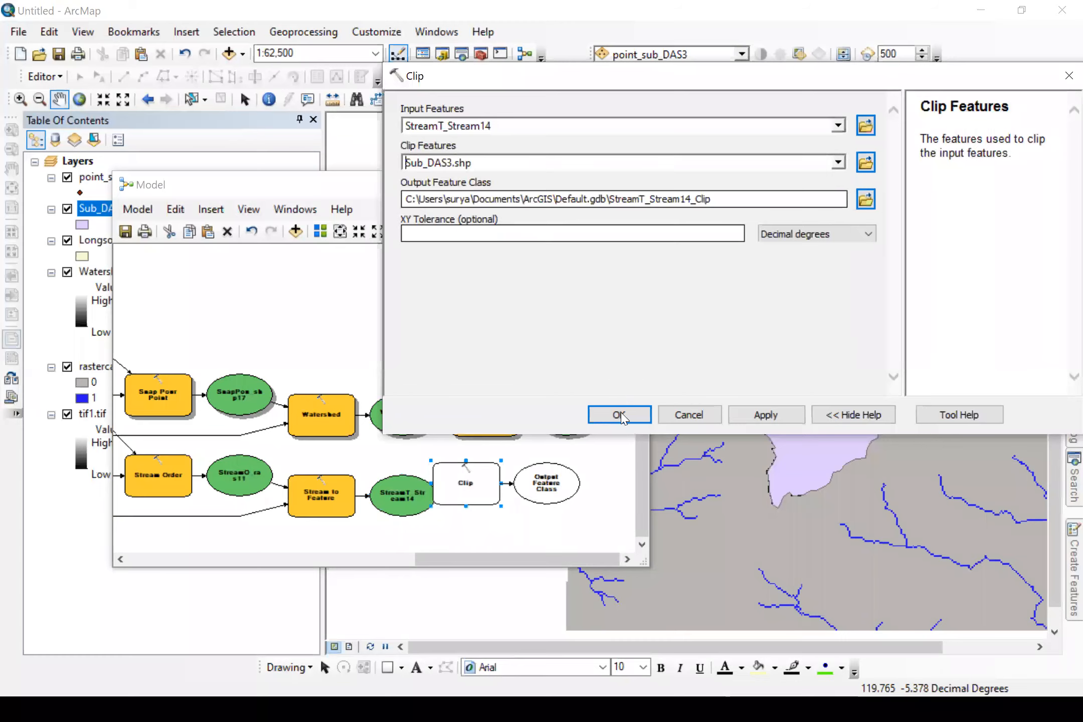
{"action": "key", "text": "Return"}
Step: Set the Clip output to sungai3.shp in the 03 Mikro Data folder, and auto-arrange the model
{"action": "left_click", "coordinate": [546, 488]}
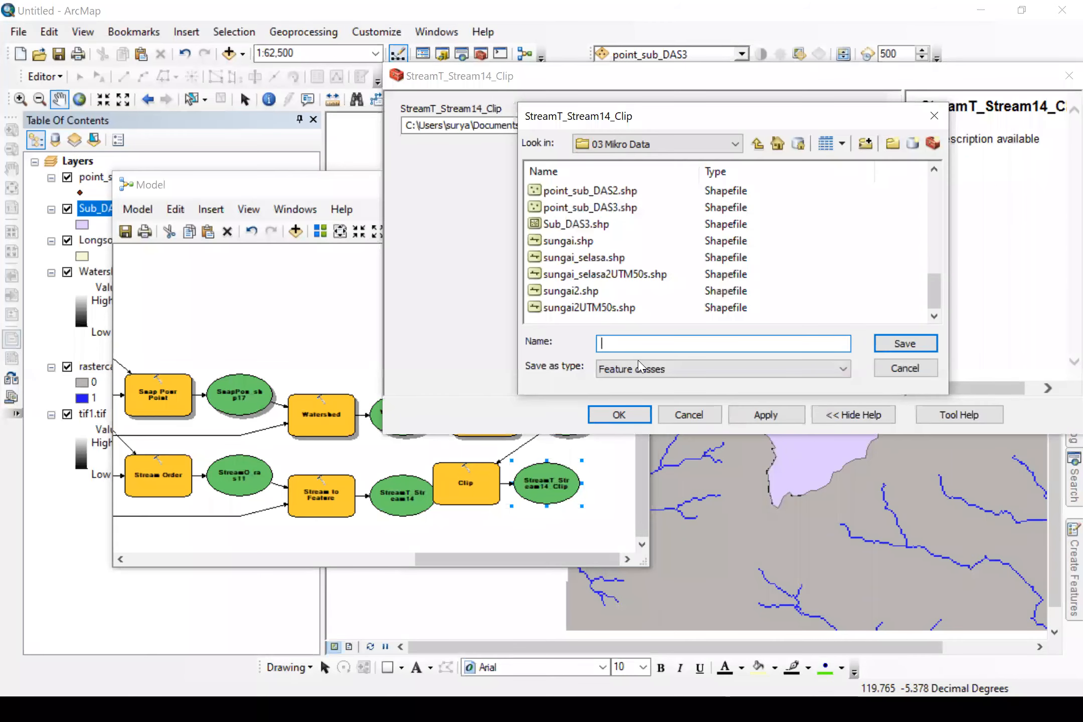
{"action": "left_click", "coordinate": [570, 291]}
{"action": "left_click", "coordinate": [631, 346]}
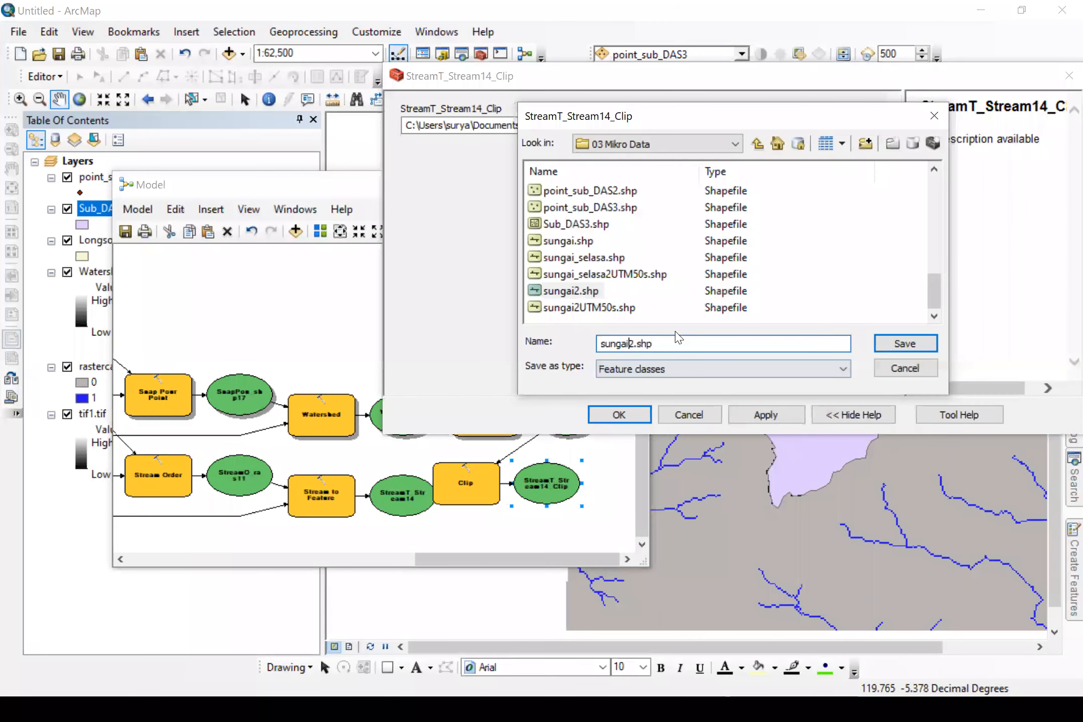
{"action": "key", "text": "Delete"}
{"action": "type", "text": "3"}
{"action": "left_click", "coordinate": [915, 345]}
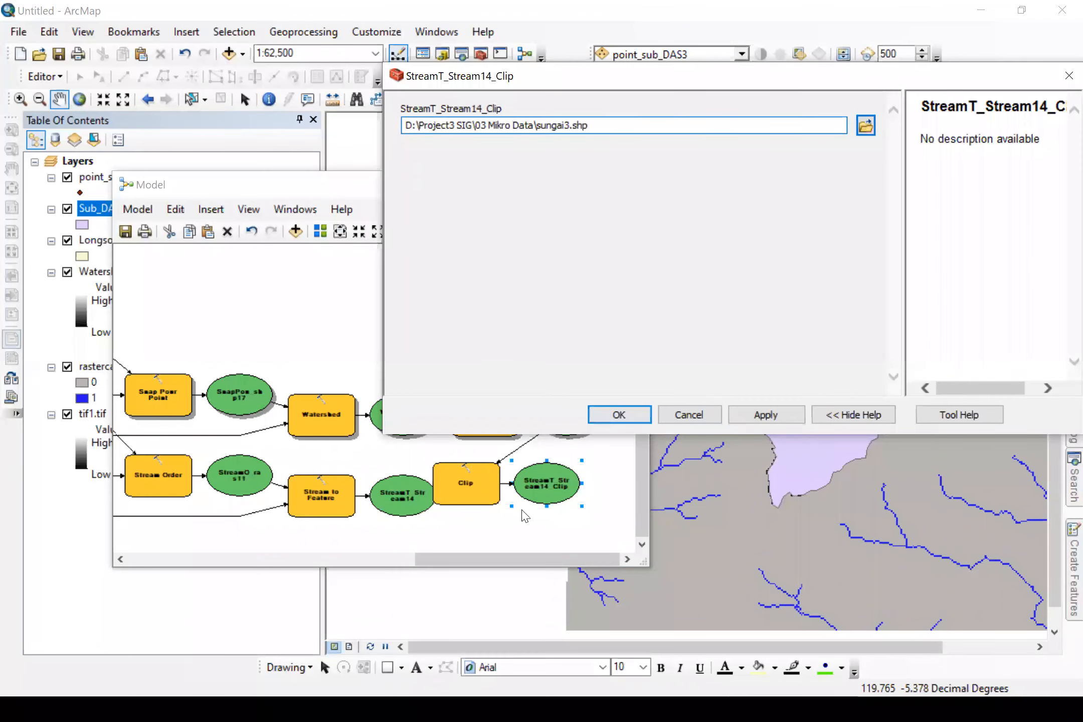
{"action": "left_click", "coordinate": [321, 235]}
{"action": "left_click_drag", "start_coordinate": [475, 559], "coordinate": [528, 534]}
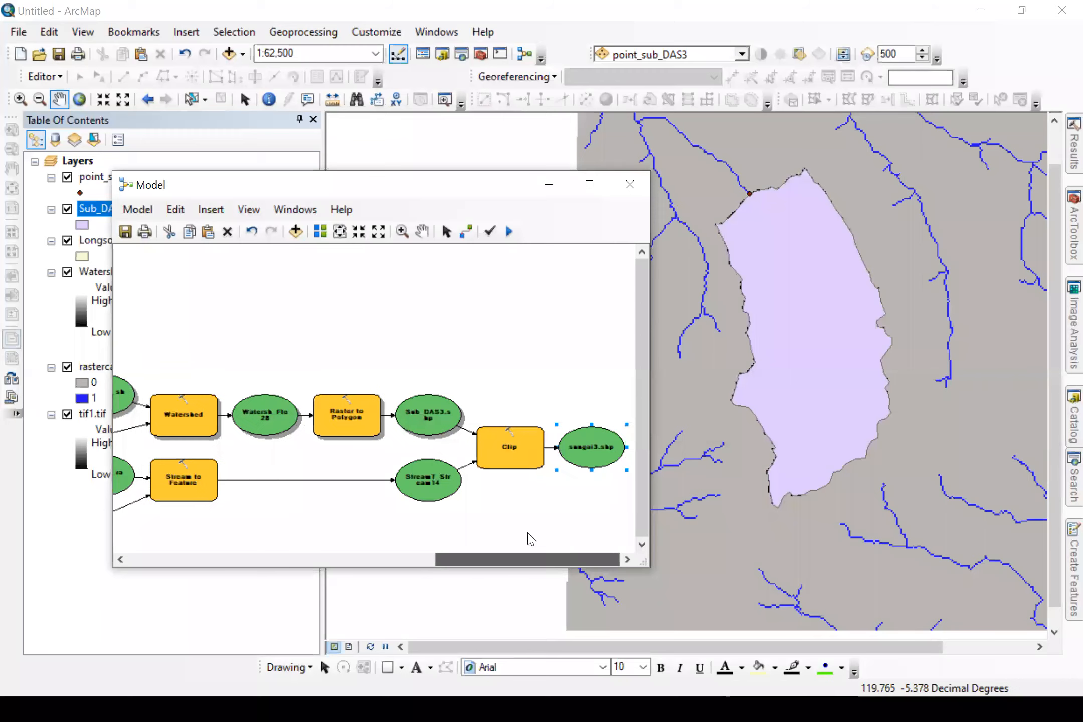
Step: Run the model and add the sungai3.shp output to the map display
{"action": "left_click", "coordinate": [509, 231]}
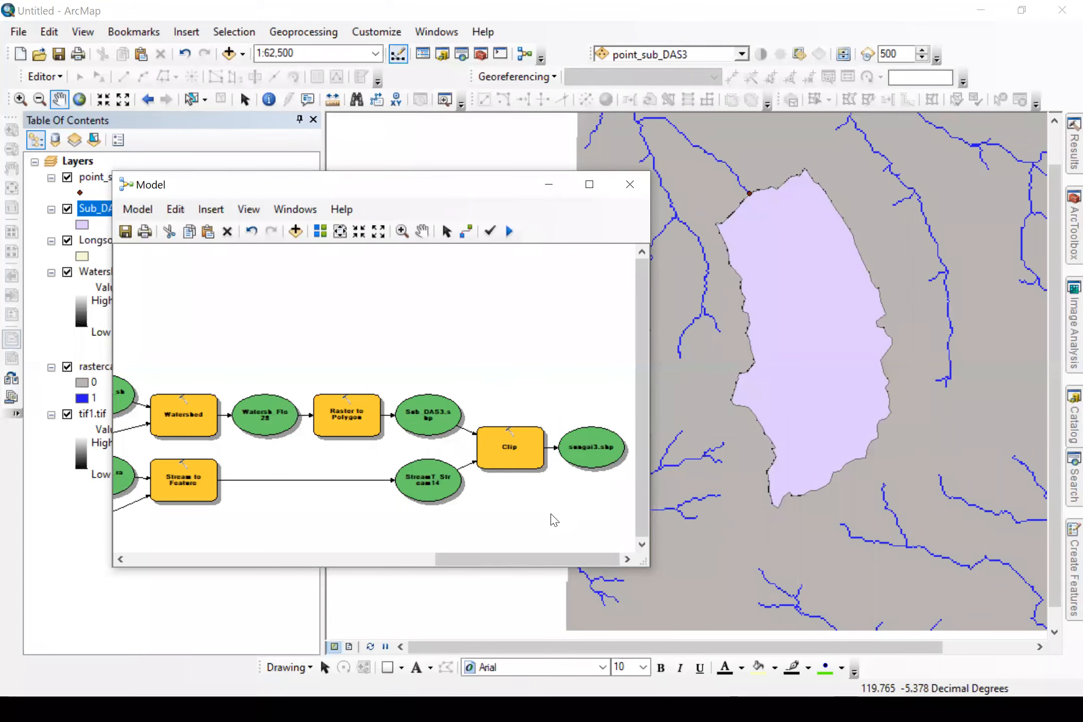
{"action": "right_click", "coordinate": [596, 436]}
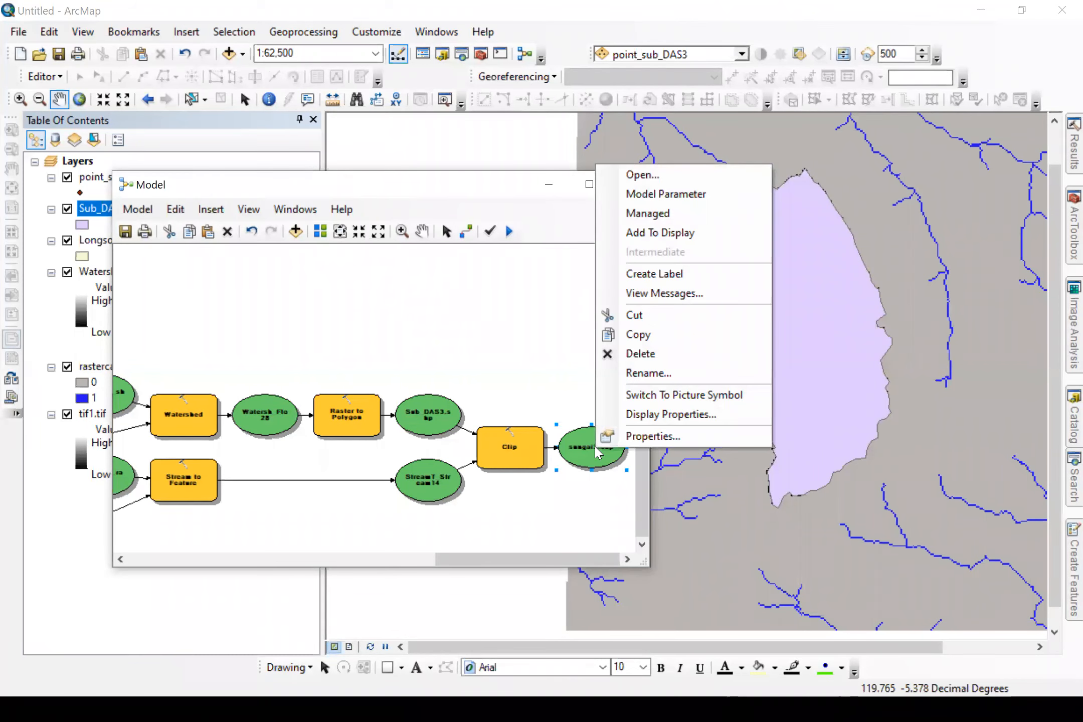
{"action": "left_click", "coordinate": [610, 232]}
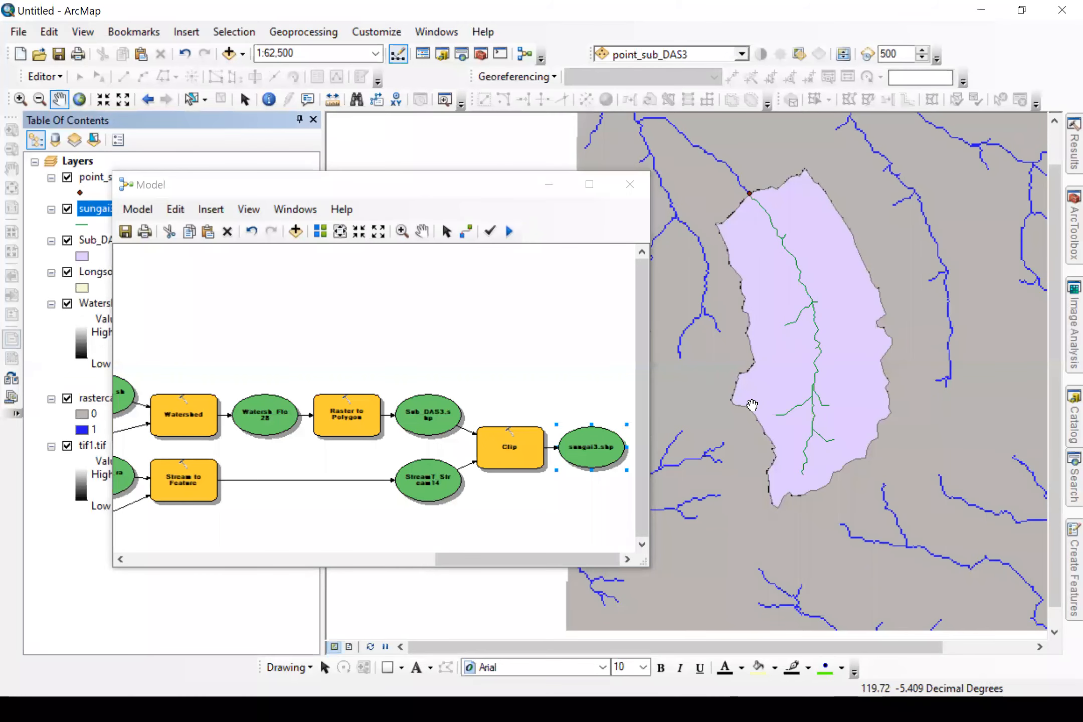
Step: Change the Raster Calculator expression's flow accumulation threshold to >= 100, keeping %FlowAcc_Flo17% as its raster
{"action": "key", "text": "super"}
{"action": "left_click", "coordinate": [569, 708]}
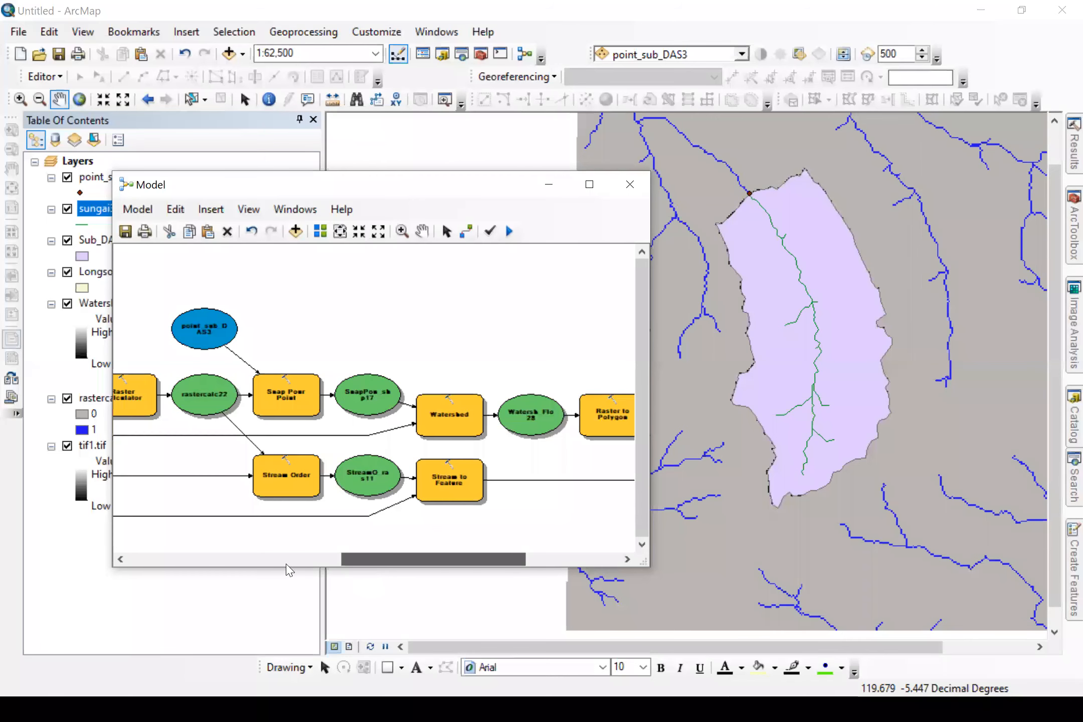
{"action": "scroll", "coordinate": [325, 410], "scroll_direction": "left", "scroll_amount": 3}
{"action": "left_click", "coordinate": [313, 397]}
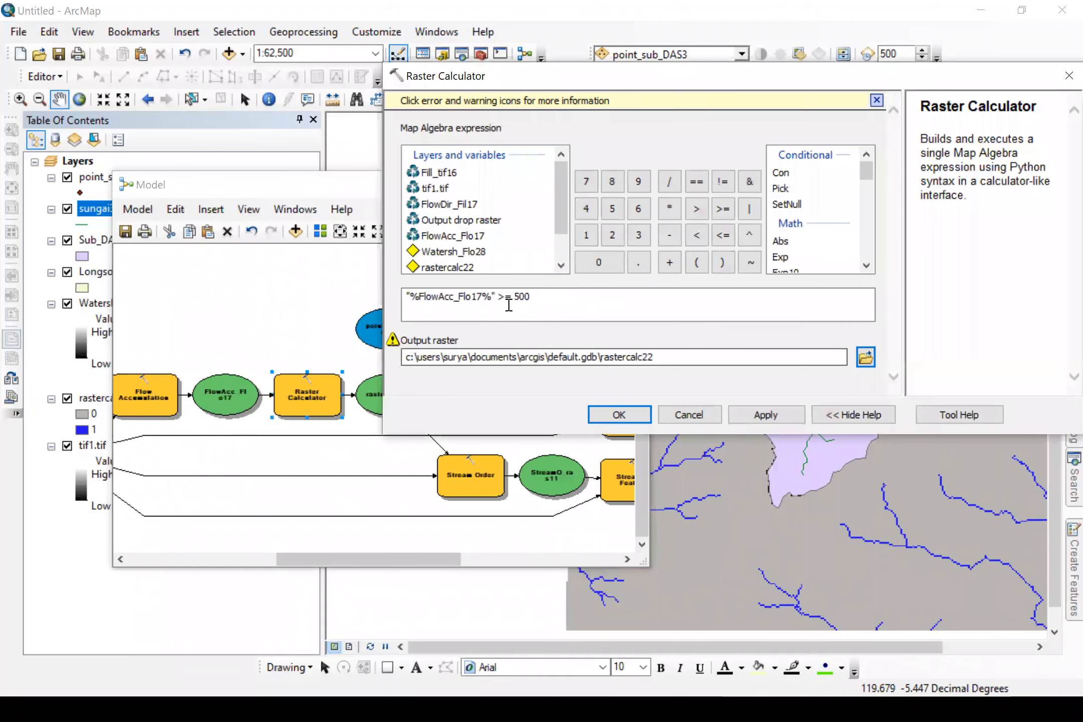
{"action": "left_click", "coordinate": [520, 296]}
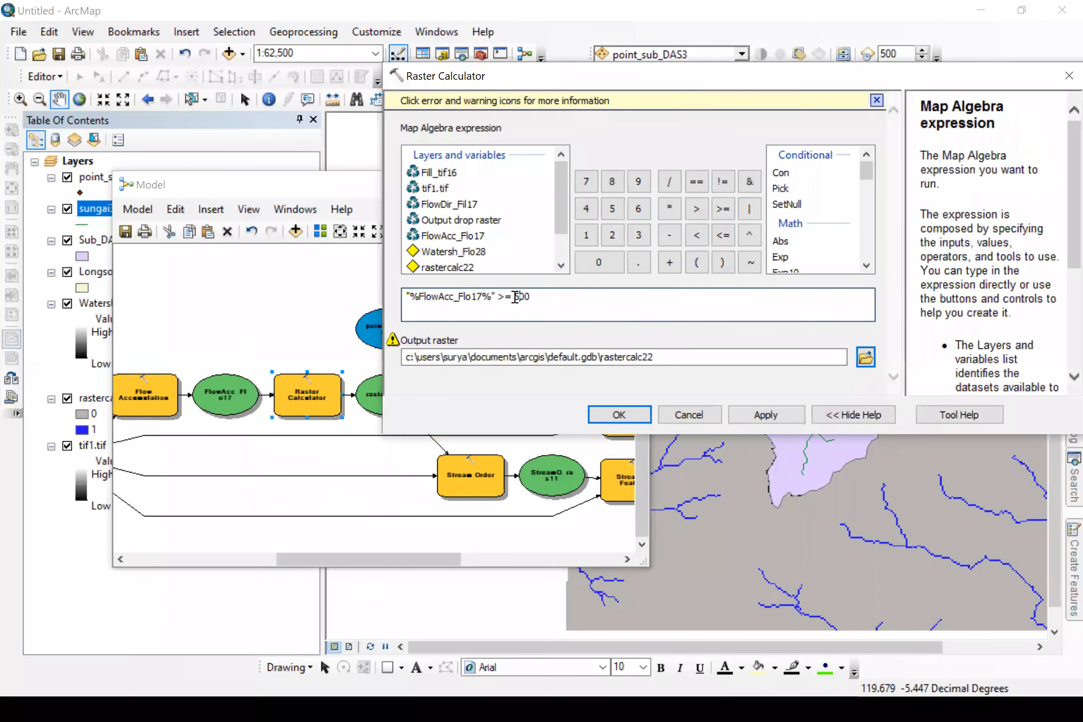
{"action": "key", "text": "BackSpace"}
{"action": "type", "text": "1"}
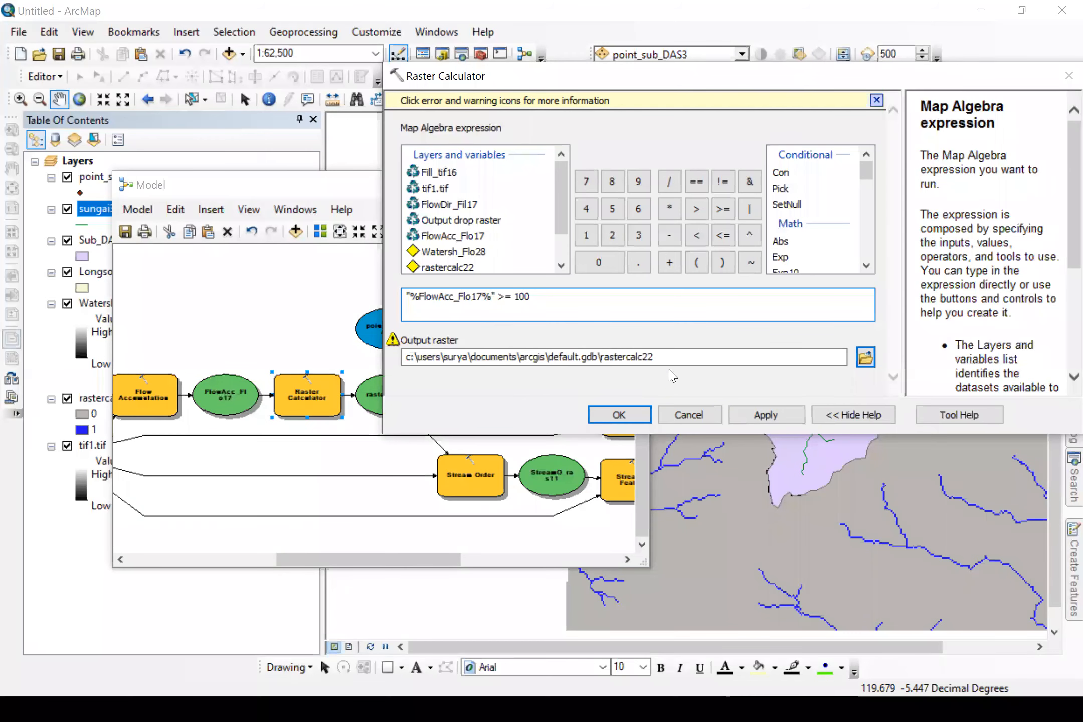
{"action": "left_click", "coordinate": [599, 416]}
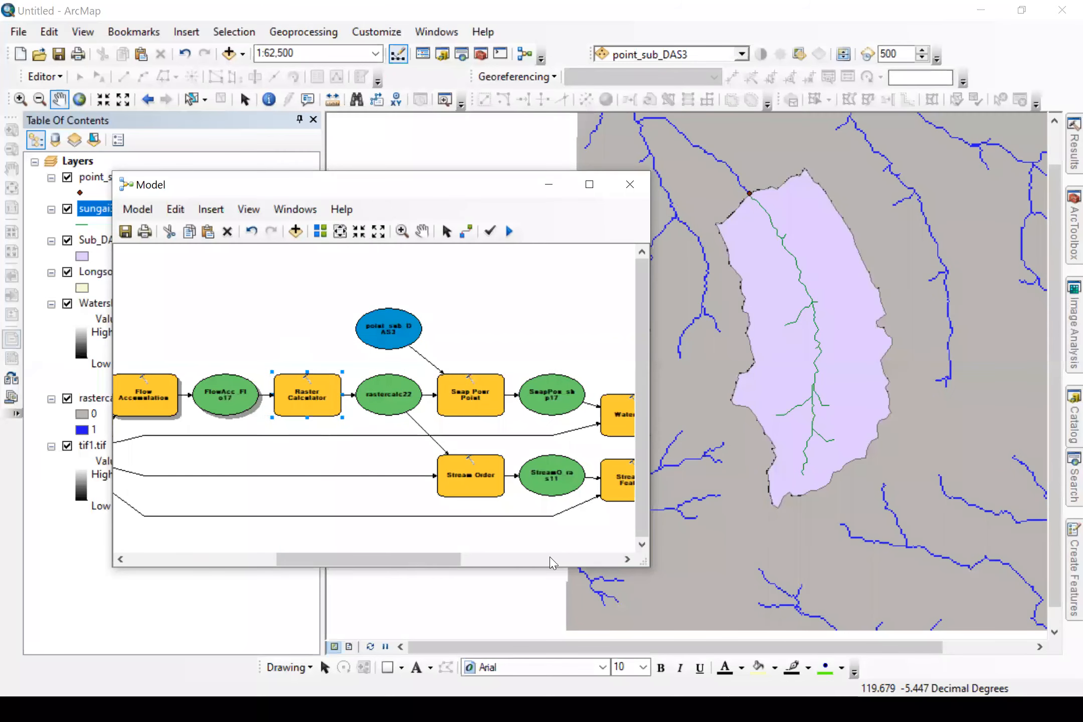
Step: Rerun the model with the new stream threshold and check the clipped streams and layer list
{"action": "left_click_drag", "start_coordinate": [414, 559], "coordinate": [449, 559]}
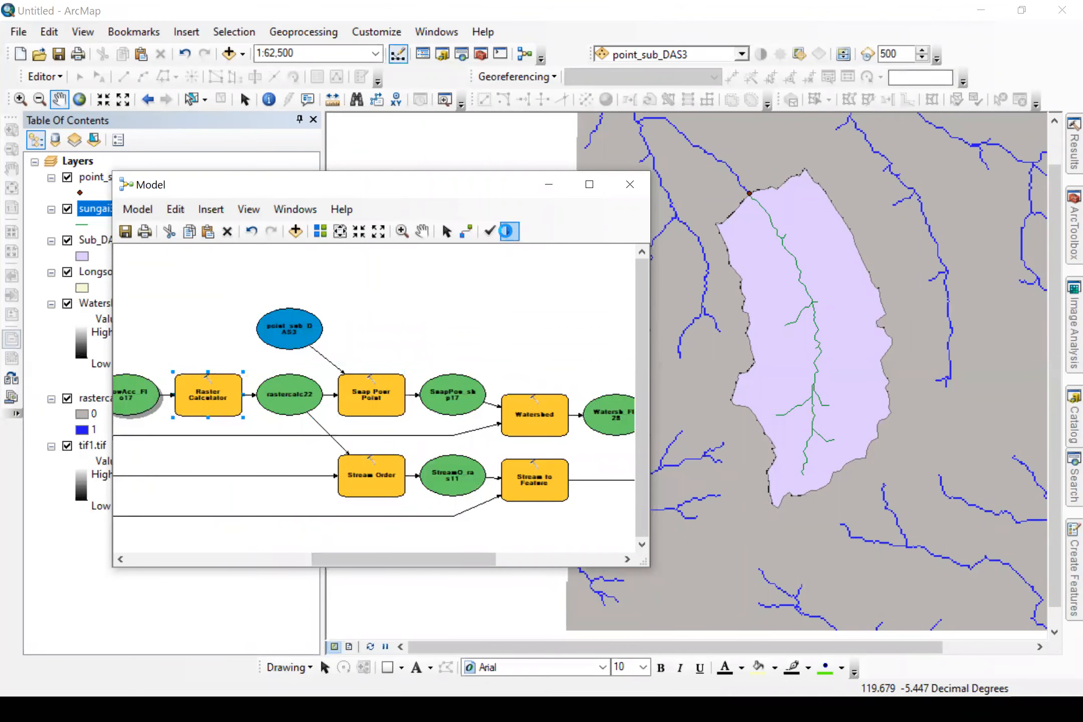
{"action": "left_click", "coordinate": [507, 231]}
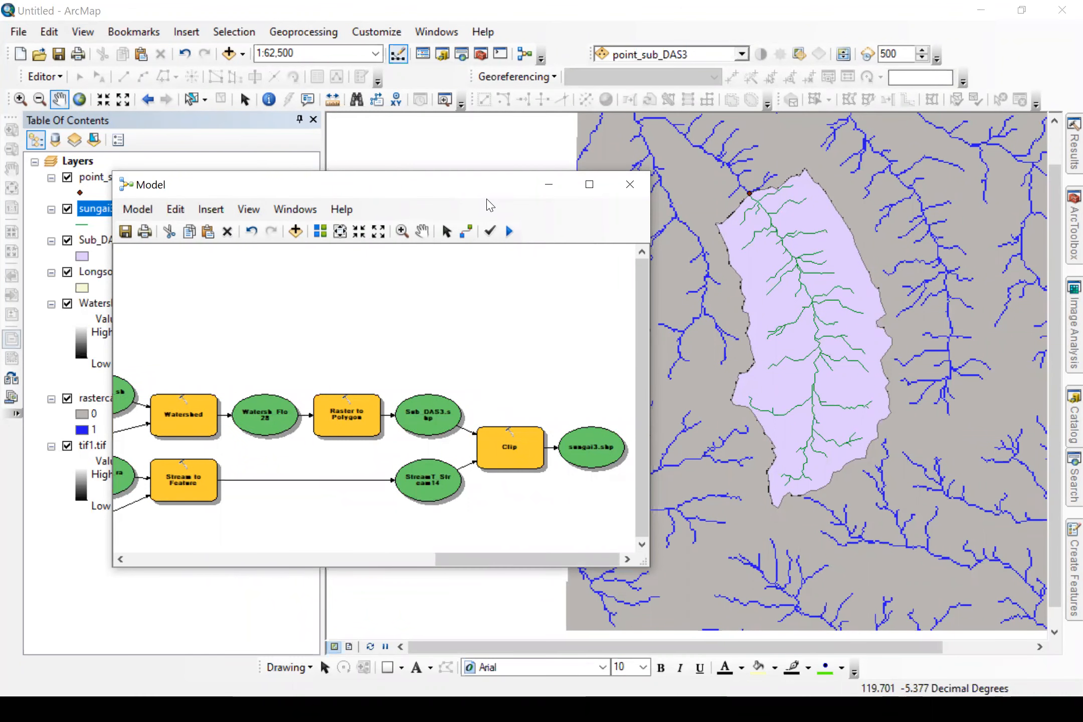
{"action": "left_click_drag", "start_coordinate": [350, 185], "coordinate": [382, 400]}
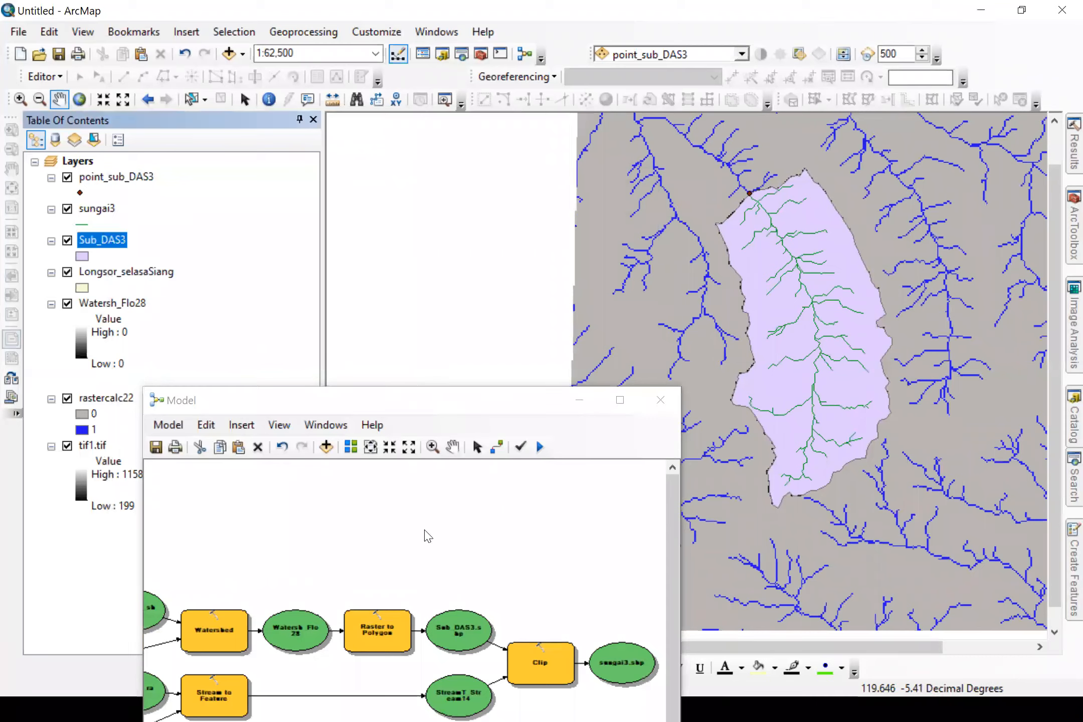
{"action": "left_click_drag", "start_coordinate": [401, 400], "coordinate": [353, 167]}
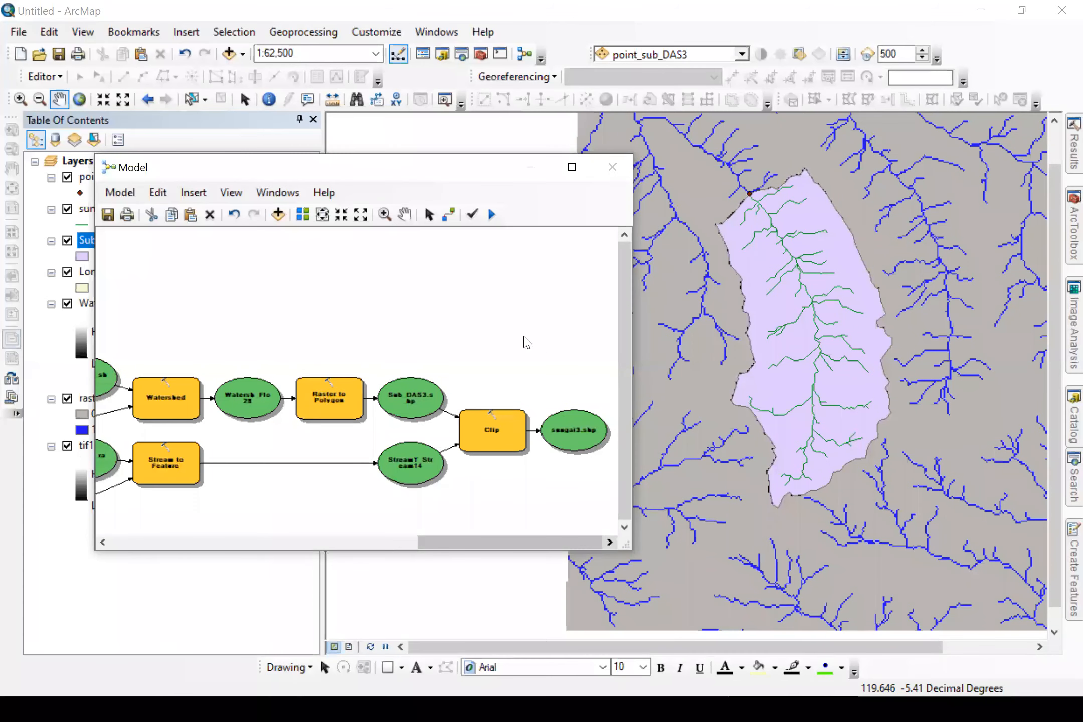
Step: Add a Project tool from the Projections and Transformations toolset of Data Management Tools to the model
{"action": "scroll", "coordinate": [497, 327], "scroll_direction": "right", "scroll_amount": 2}
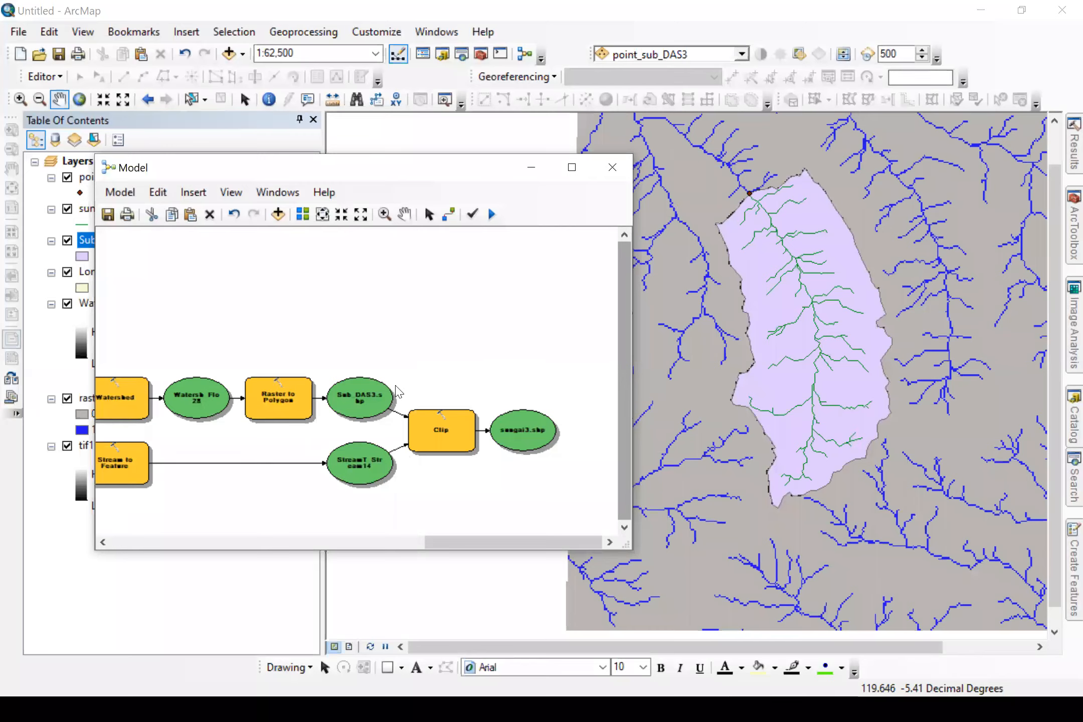
{"action": "left_click", "coordinate": [1067, 224]}
{"action": "left_click_drag", "start_coordinate": [1052, 244], "coordinate": [1049, 503]}
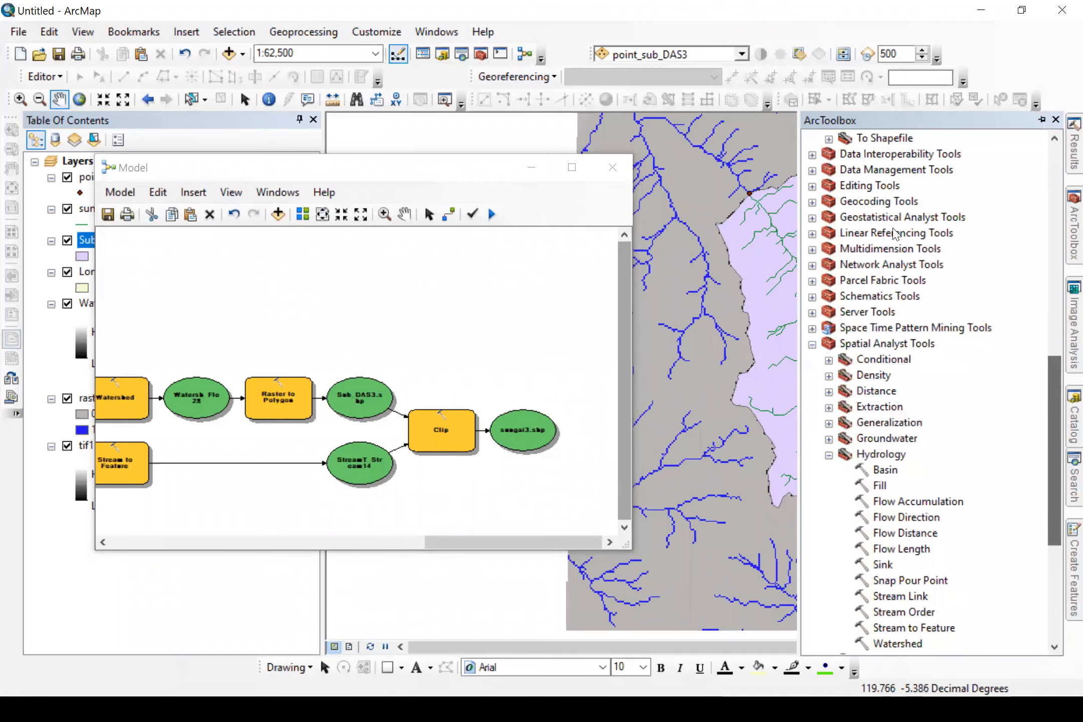
{"action": "double_click", "coordinate": [902, 172]}
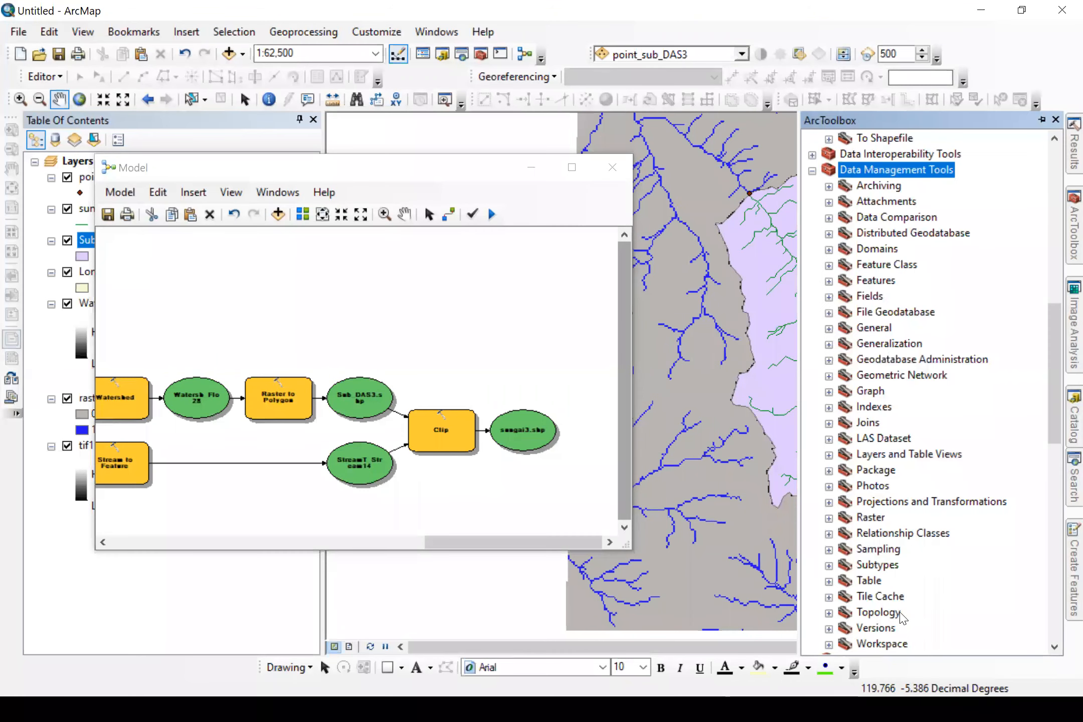
{"action": "left_click_drag", "start_coordinate": [899, 613], "coordinate": [505, 360]}
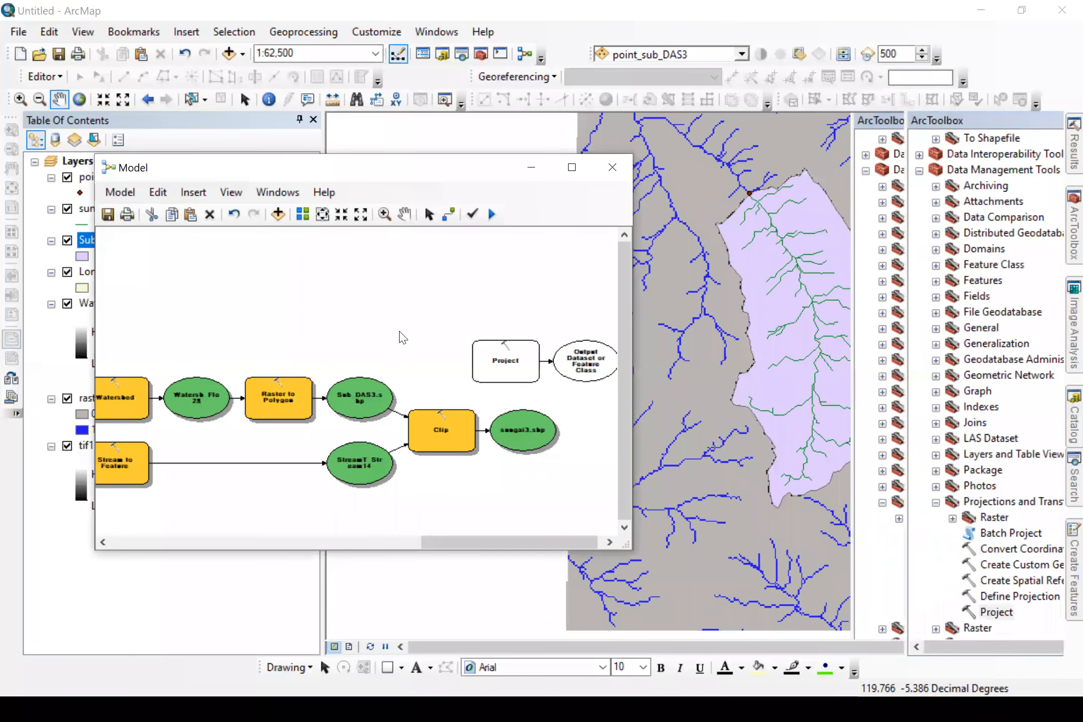
Step: Set the Project tool to reproject sungai3.shp to WGS 1984 UTM Zone 50S, and auto-arrange the model
{"action": "left_click", "coordinate": [504, 353]}
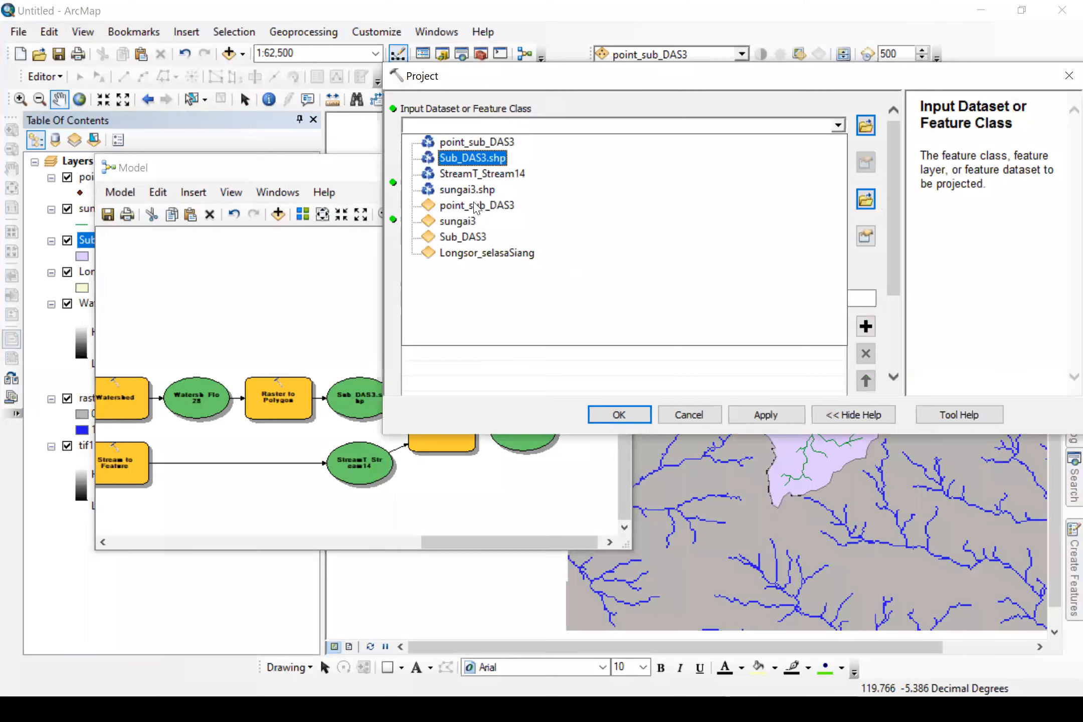
{"action": "left_click", "coordinate": [468, 190]}
{"action": "left_click", "coordinate": [865, 236]}
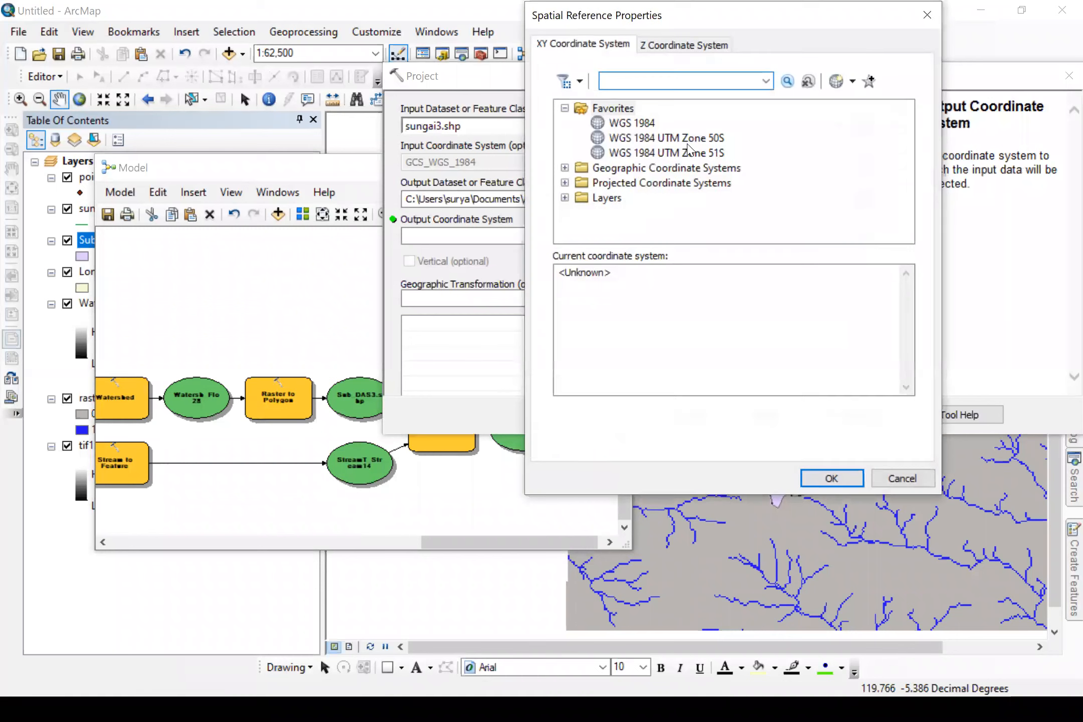
{"action": "left_click", "coordinate": [691, 142]}
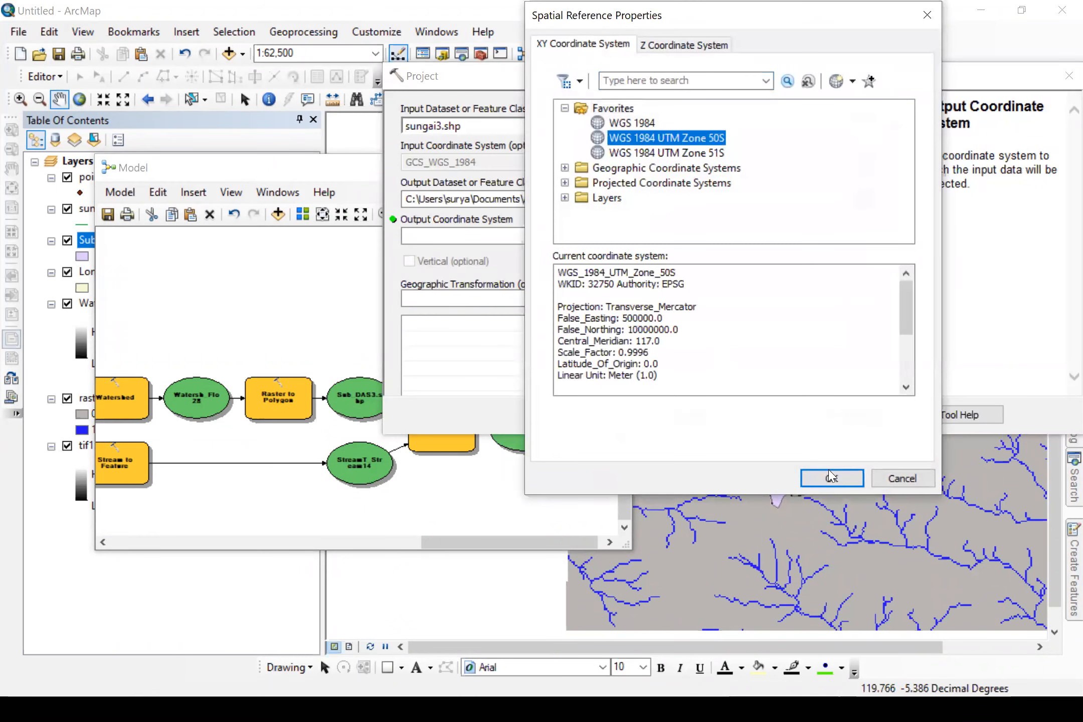
{"action": "key", "text": "Return"}
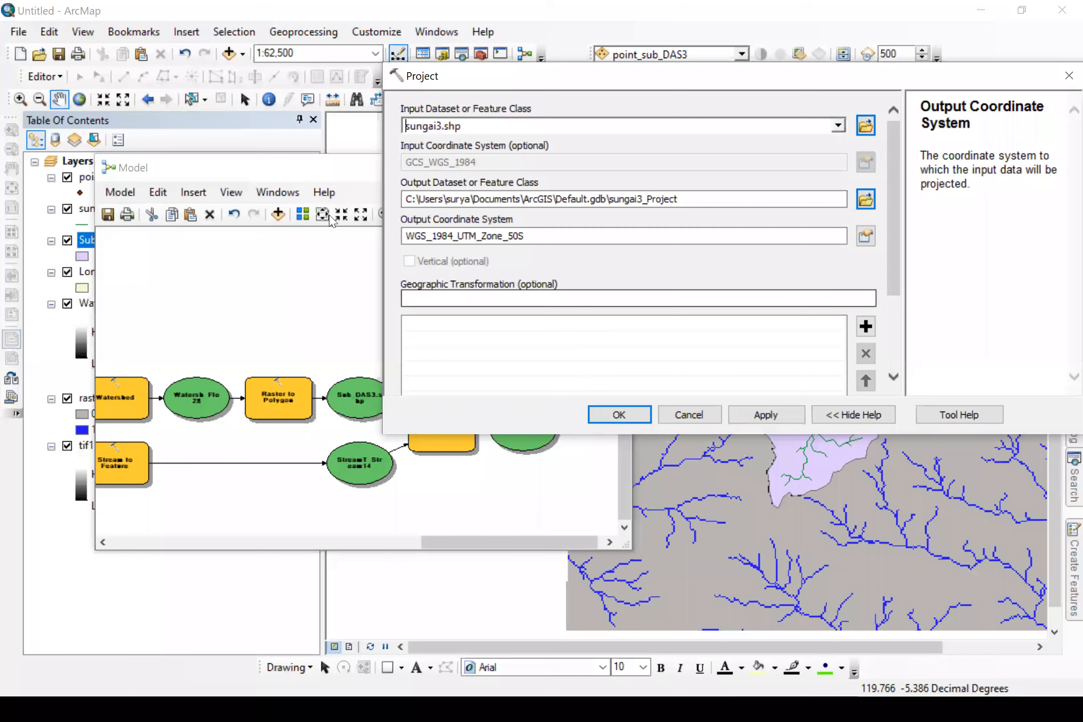
{"action": "key", "text": "Return"}
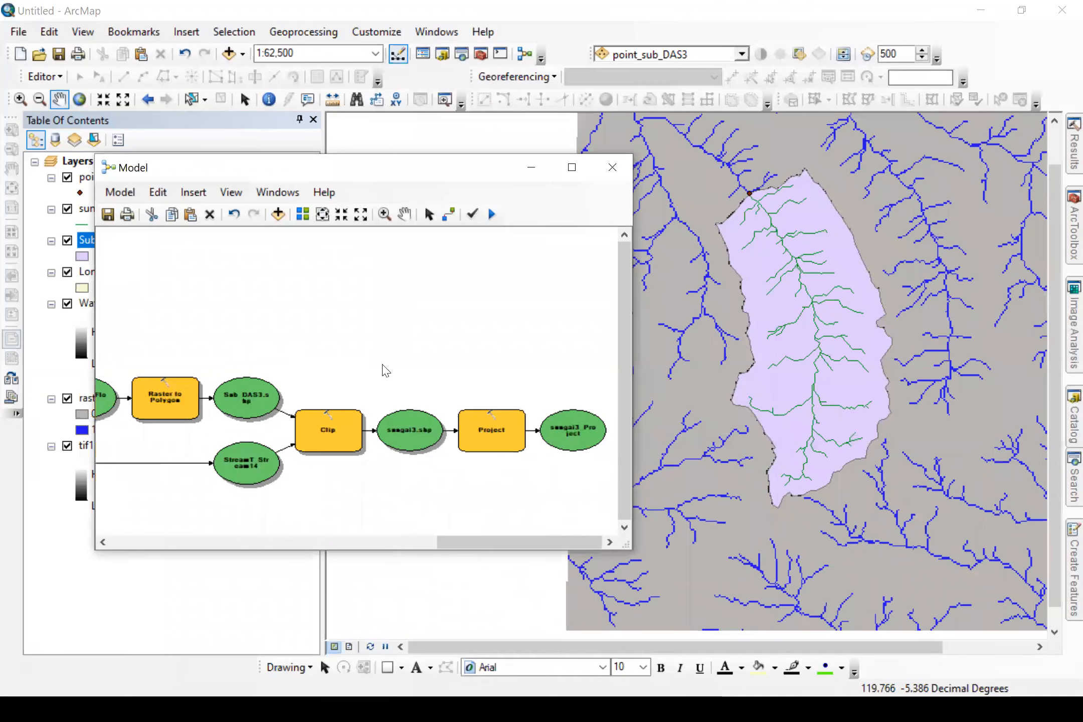
Step: Duplicate the Project tool and set the copy's input to Sub_DAS3.shp
{"action": "left_click", "coordinate": [496, 425]}
{"action": "key", "text": "ctrl+v"}
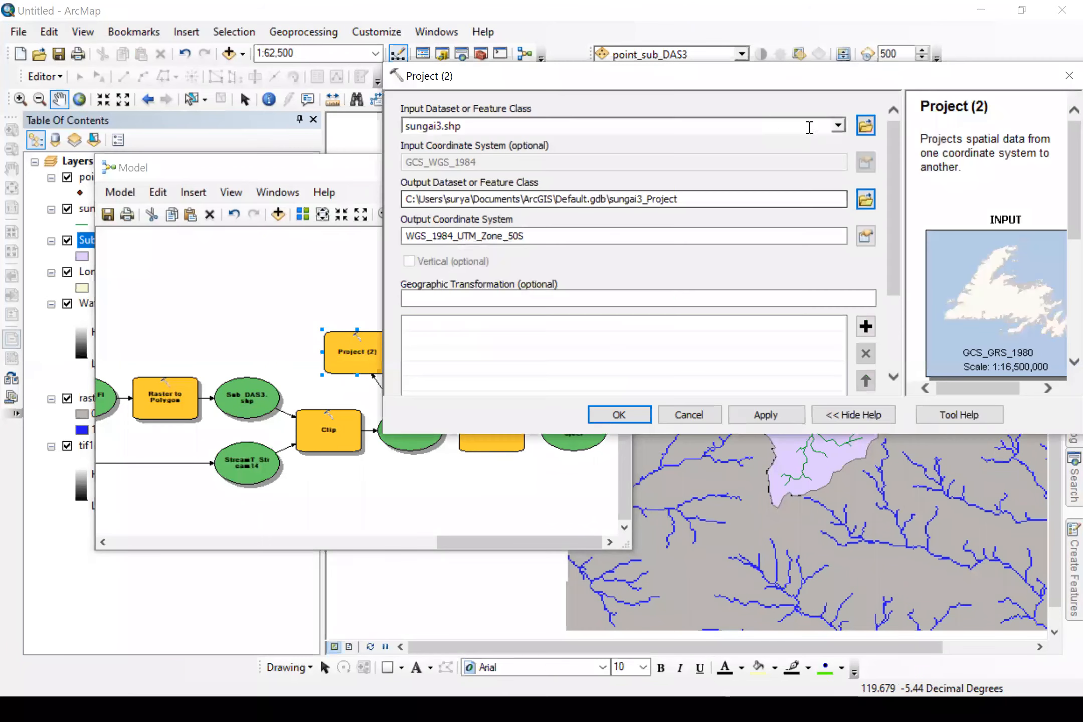
{"action": "left_click", "coordinate": [835, 125]}
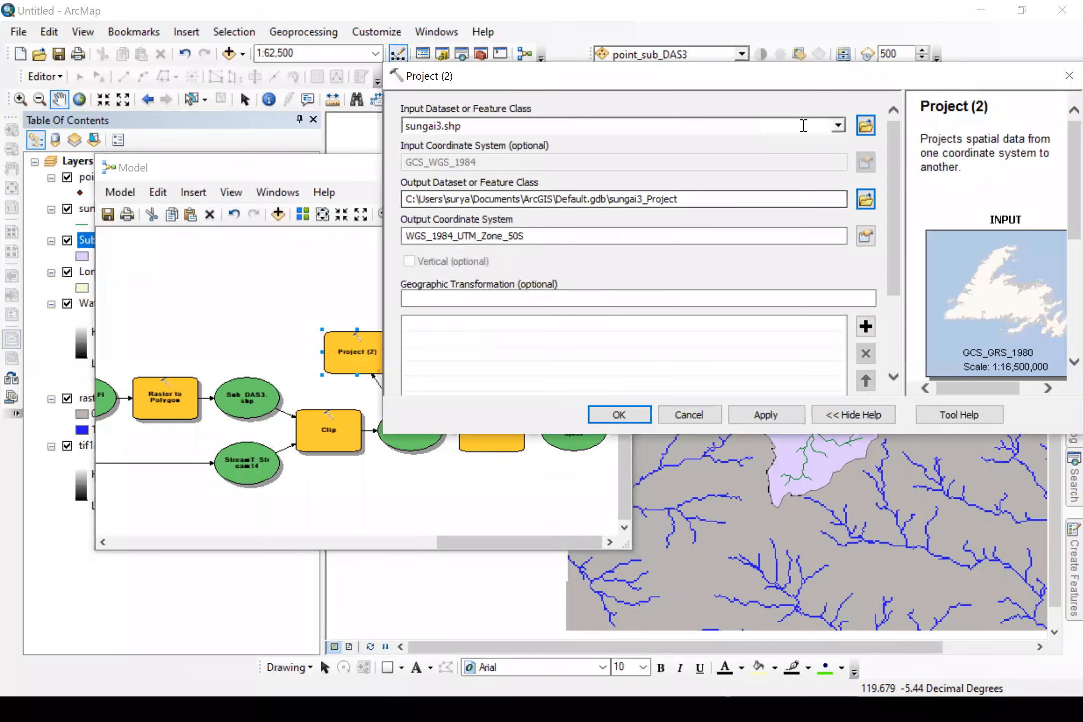
{"action": "left_click", "coordinate": [506, 151]}
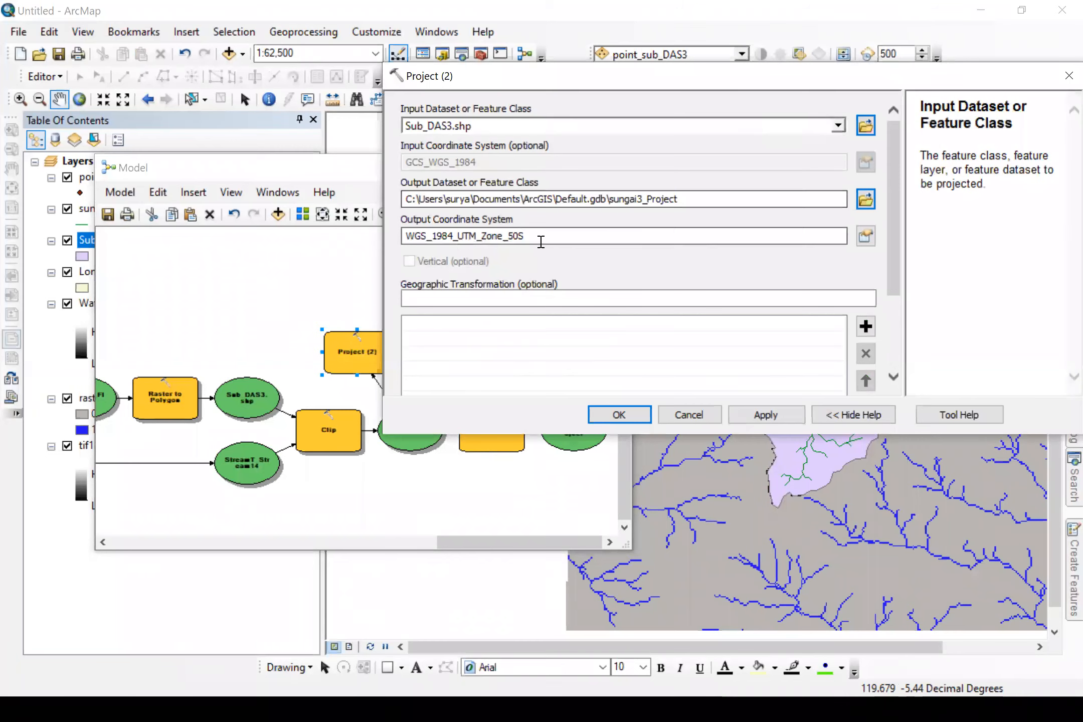
Step: Set the output of Project (2) to Batas_sub_DAS3UTM50s.shp in the 03 Mikro Data folder
{"action": "double_click", "coordinate": [417, 375]}
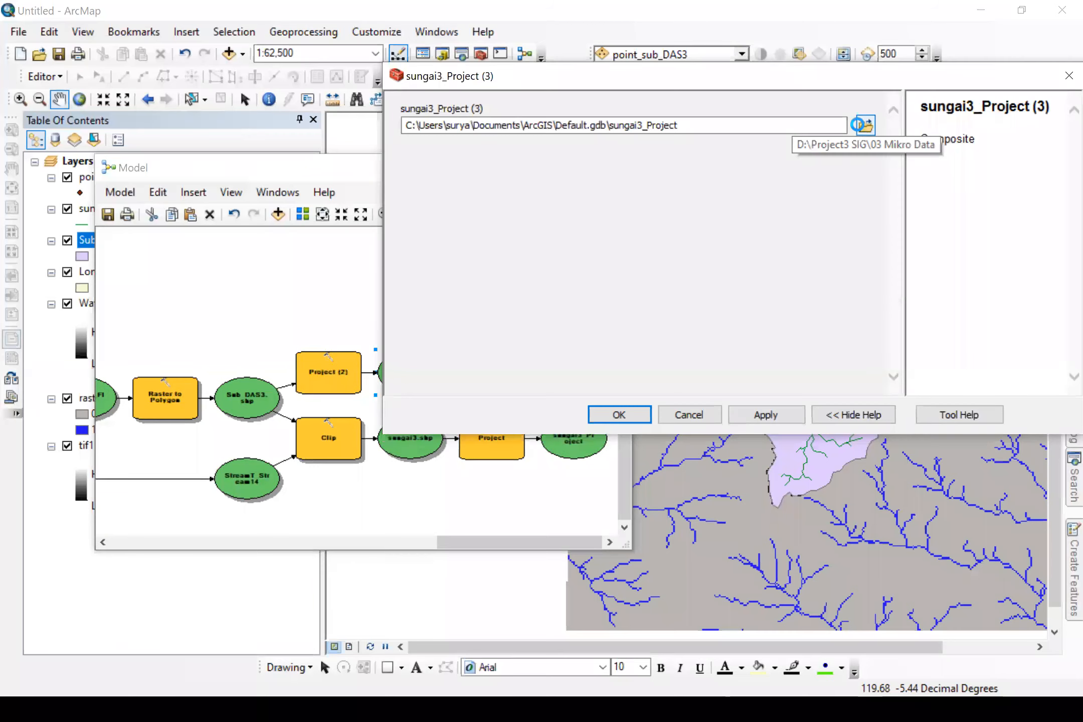
{"action": "left_click", "coordinate": [860, 125]}
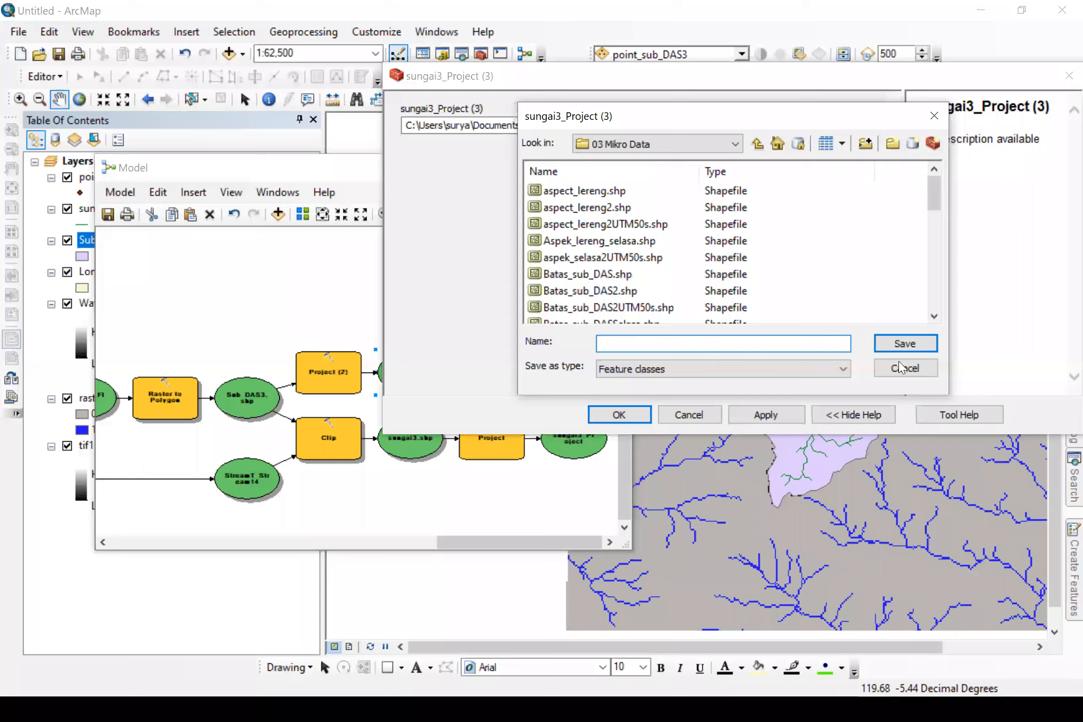
{"action": "type", "text": "Batas_sub_DAS3UTM50s.shp"}
{"action": "left_click", "coordinate": [905, 343]}
{"action": "left_click", "coordinate": [594, 414]}
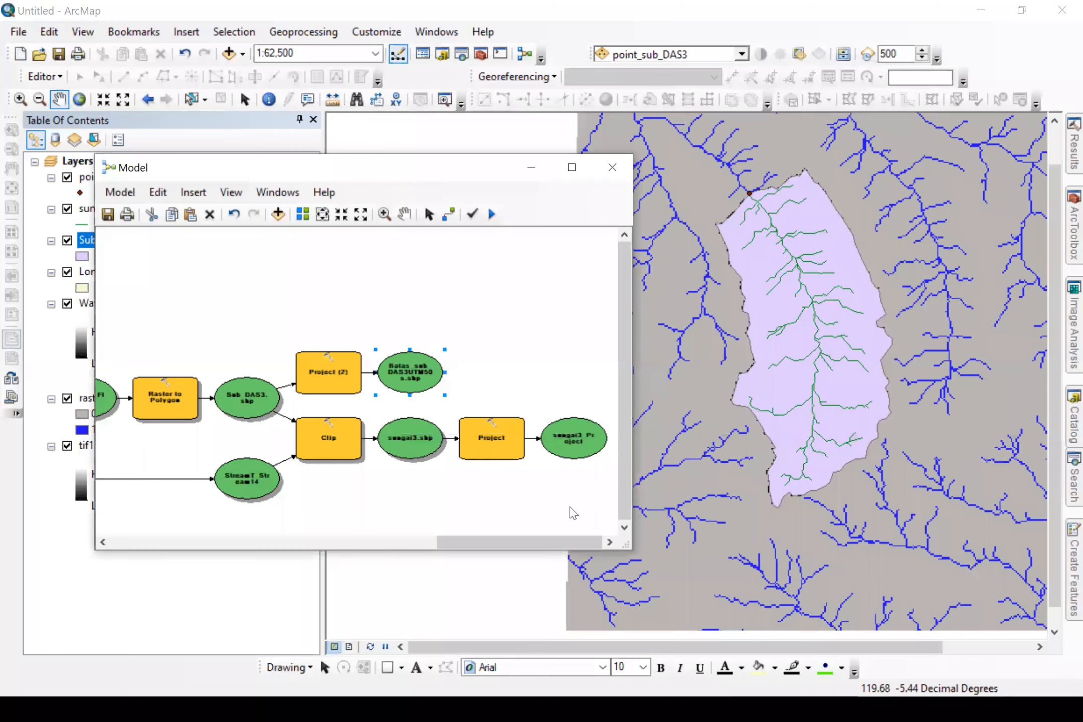
Step: Set the output of the stream Project tool to sungai_selasa3UTM50s.shp in the 03 Mikro Data folder
{"action": "double_click", "coordinate": [575, 445]}
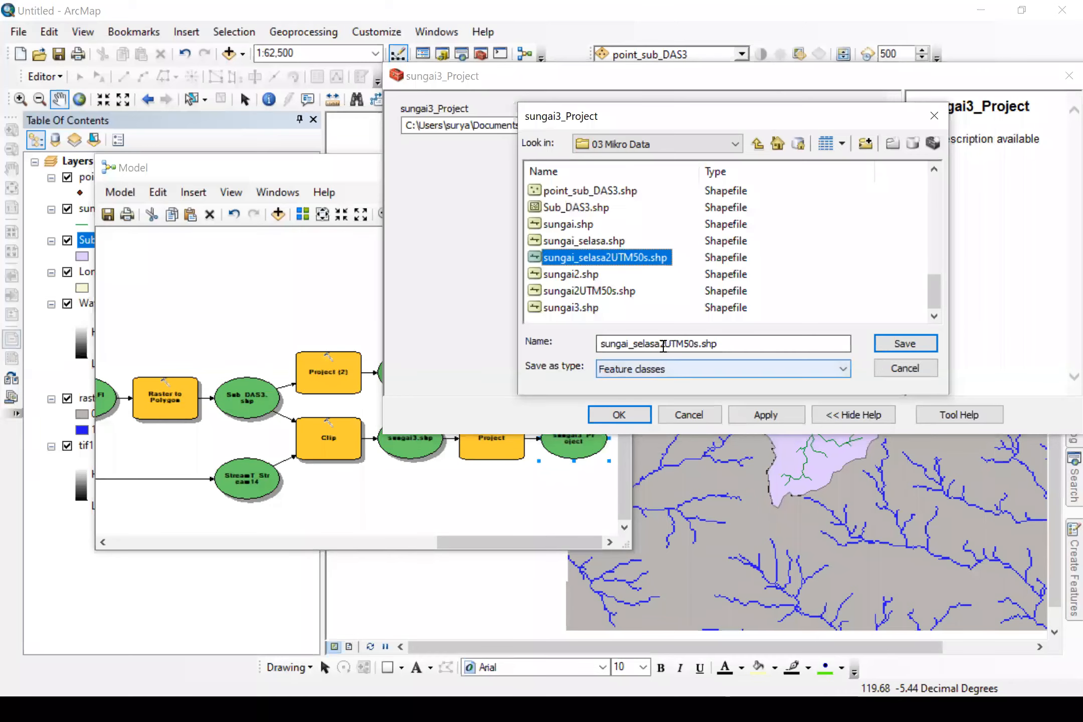
{"action": "left_click_drag", "start_coordinate": [666, 344], "coordinate": [660, 344]}
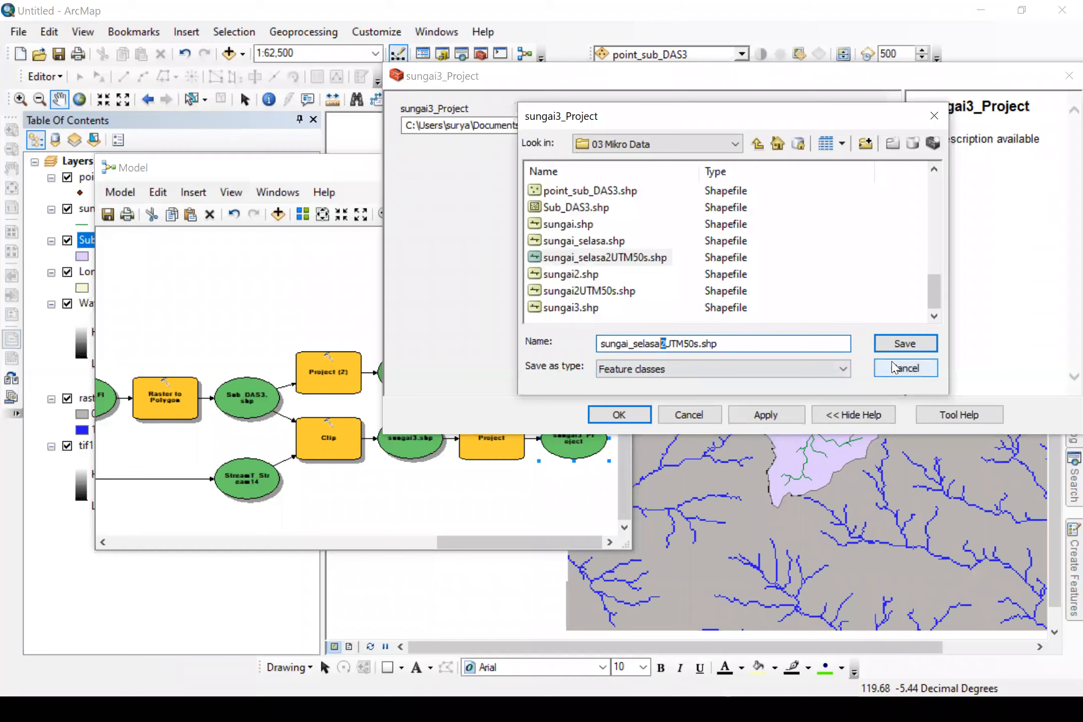
{"action": "type", "text": "3"}
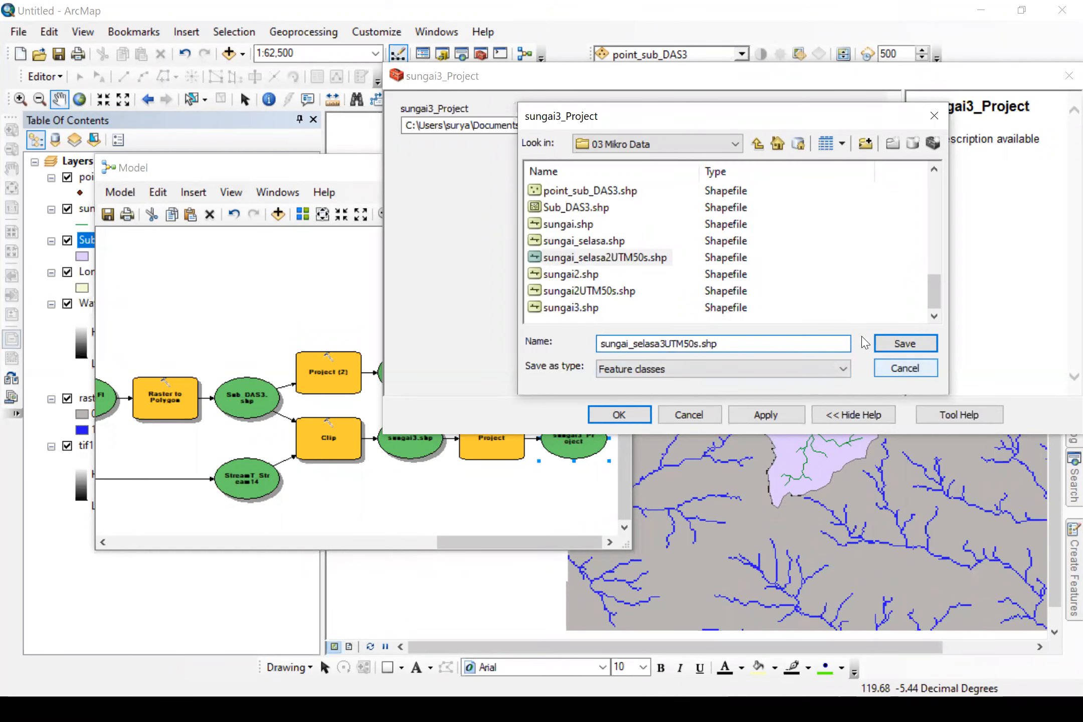
{"action": "left_click", "coordinate": [900, 344]}
{"action": "left_click", "coordinate": [621, 414]}
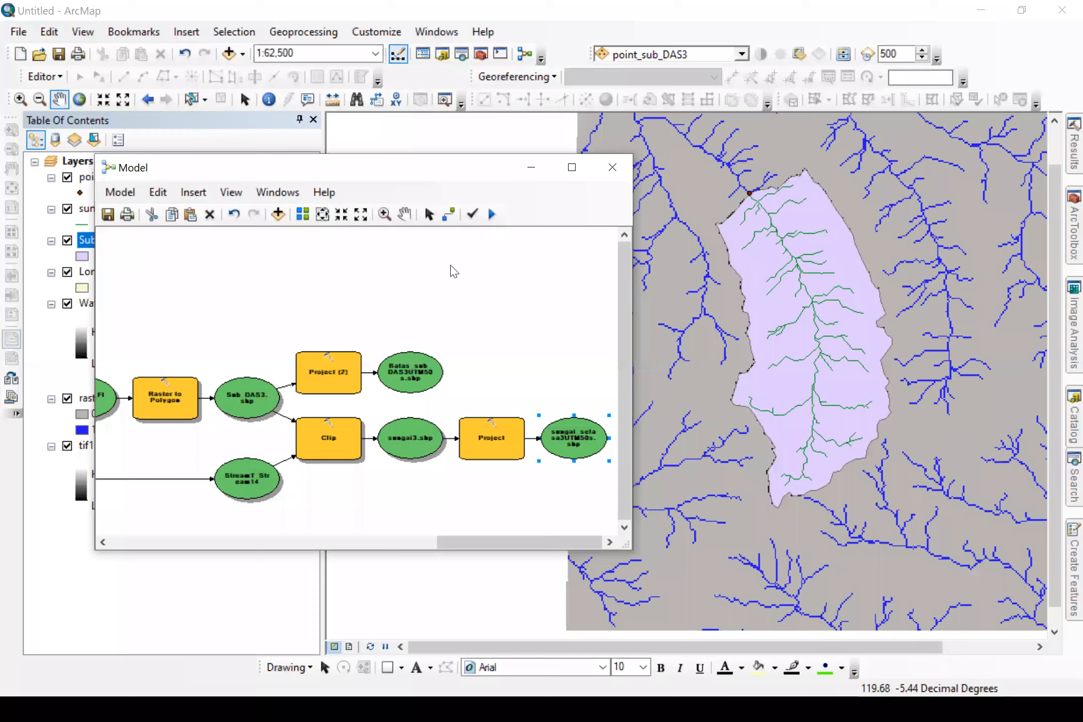
Step: Run the model and add the projected outputs Batas_sub_DAS3UTM50s.shp and sungai_selasa3UTM50s.shp to the map display
{"action": "left_click", "coordinate": [492, 216]}
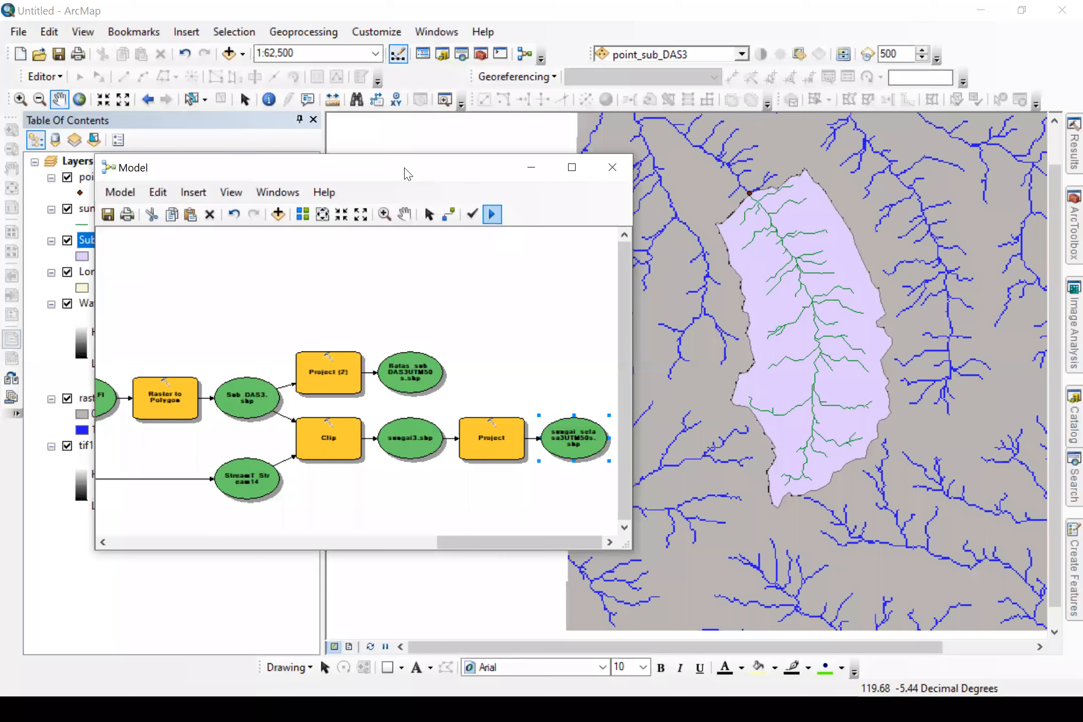
{"action": "left_click_drag", "start_coordinate": [404, 168], "coordinate": [489, 196]}
{"action": "left_click", "coordinate": [505, 390]}
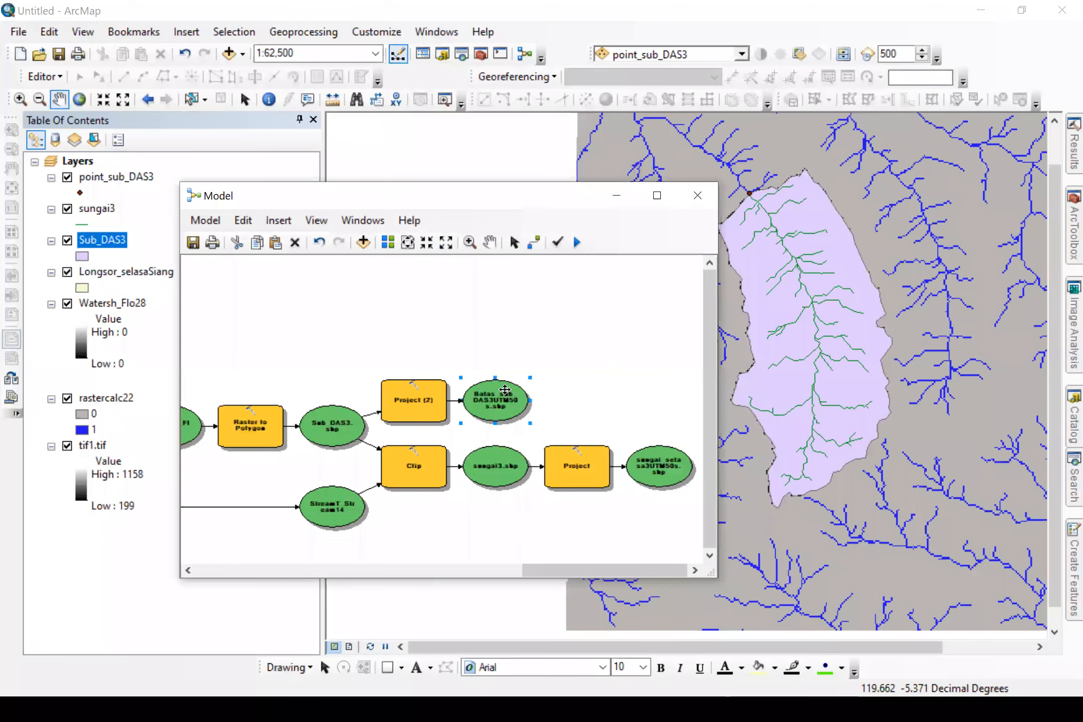
{"action": "right_click", "coordinate": [505, 390]}
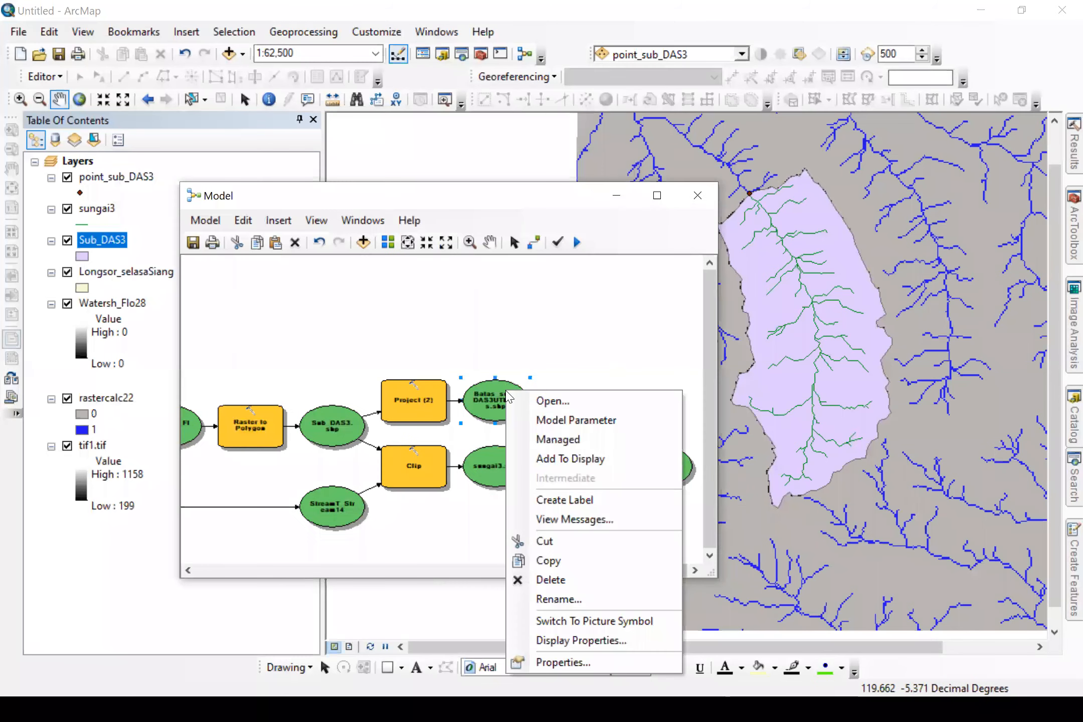
{"action": "left_click", "coordinate": [535, 455]}
{"action": "right_click", "coordinate": [650, 465]}
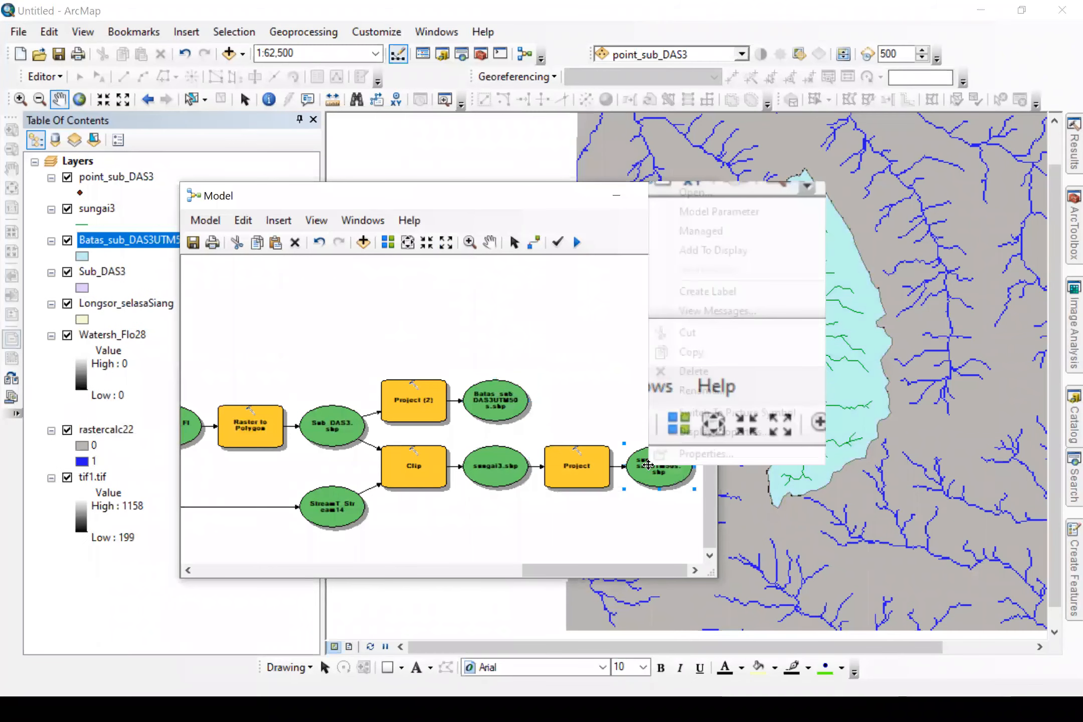
{"action": "left_click", "coordinate": [667, 250]}
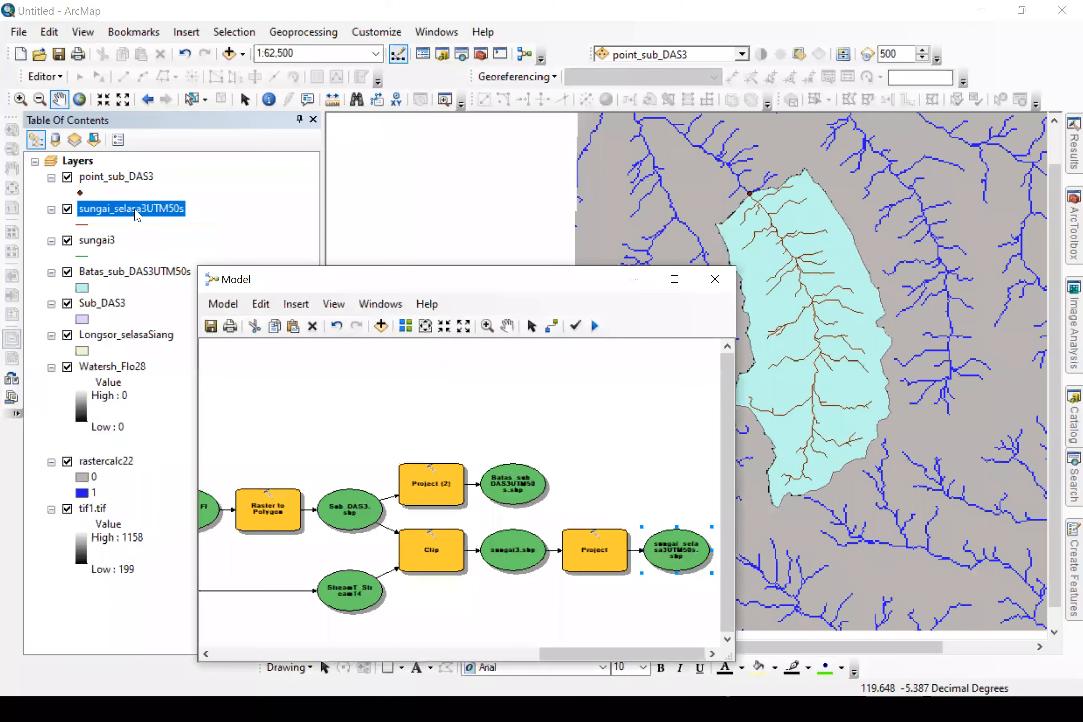
{"action": "right_click", "coordinate": [137, 213]}
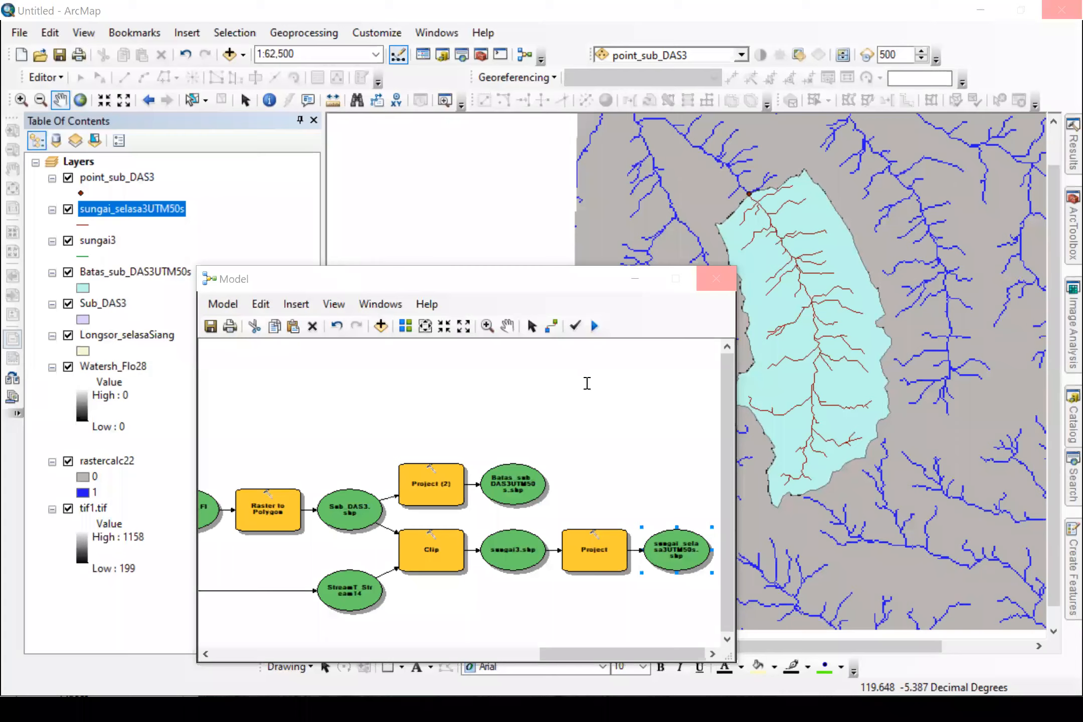
{"action": "double_click", "coordinate": [679, 543]}
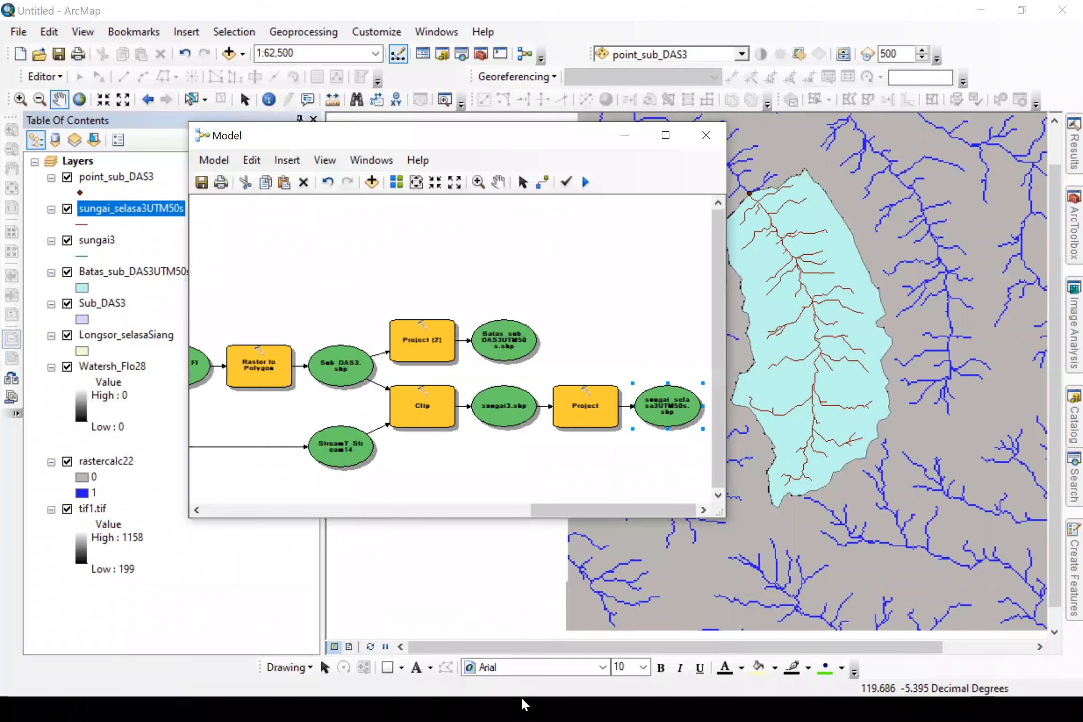
{"action": "key", "text": "super"}
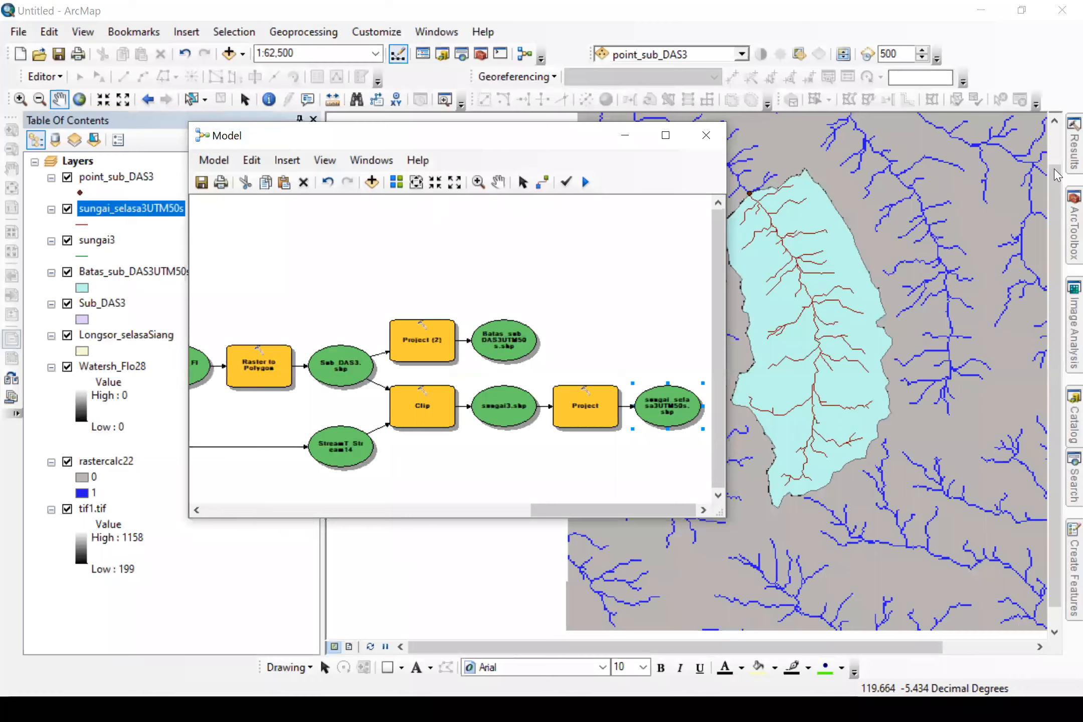
Step: Show ArcToolbox and select the 3D Analyst Tools toolbox
{"action": "left_click", "coordinate": [874, 158]}
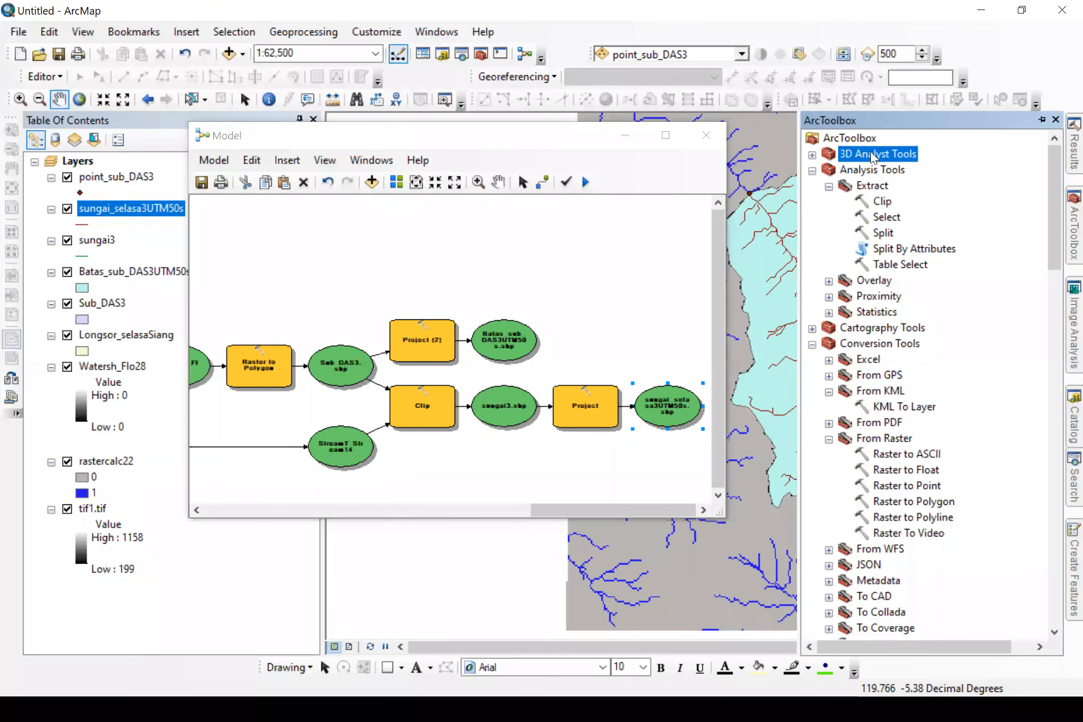